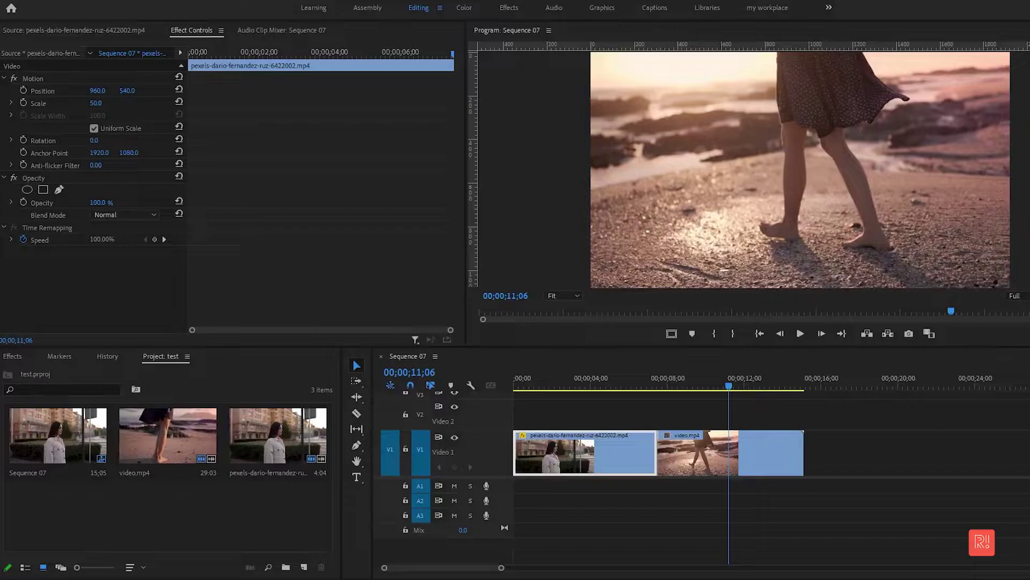
# - Play the sequence, then park the playhead five frames before the cut between clips
pyautogui.click(515, 382)
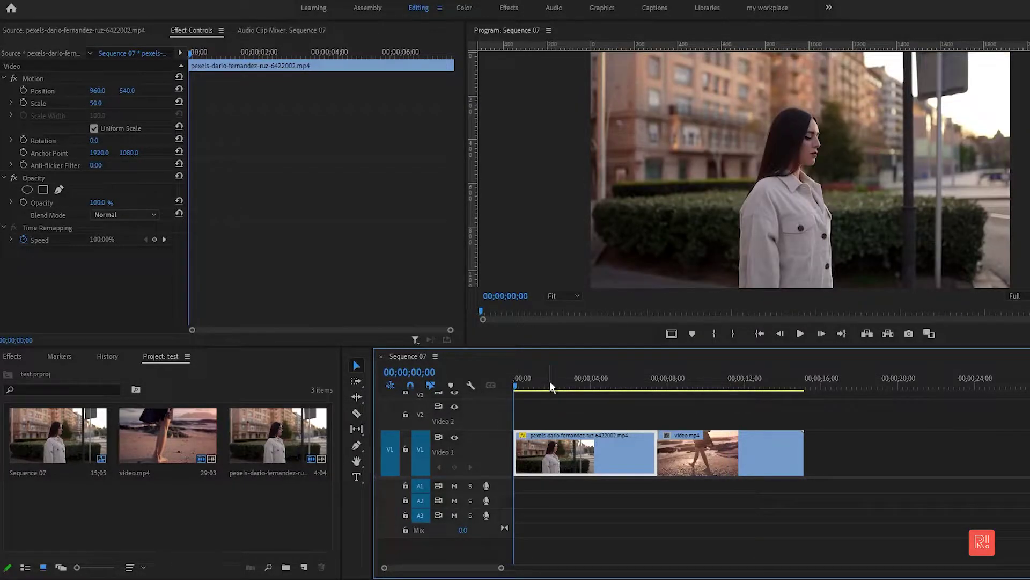
pyautogui.press('space')
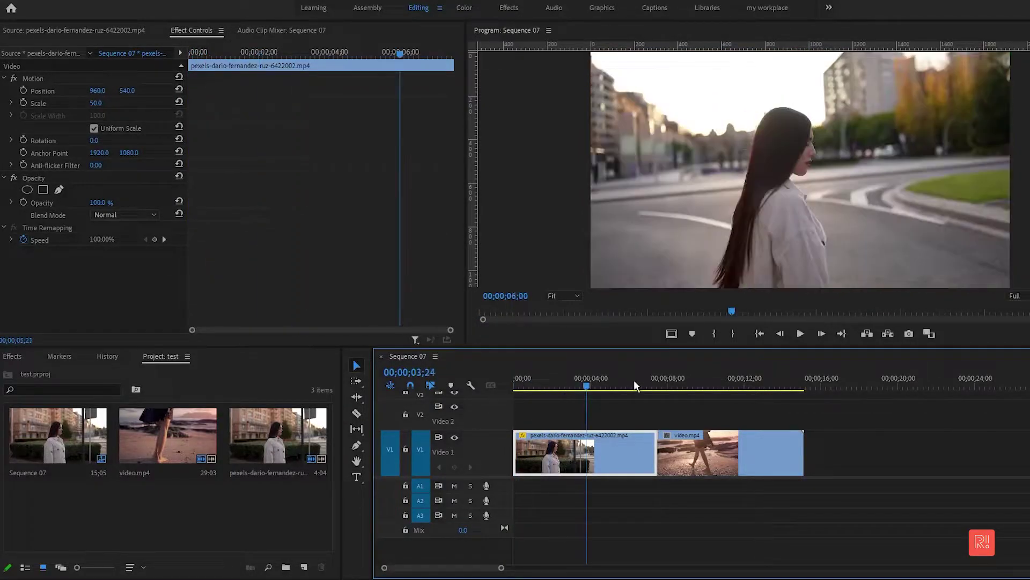
pyautogui.press('space')
pyautogui.click(678, 379)
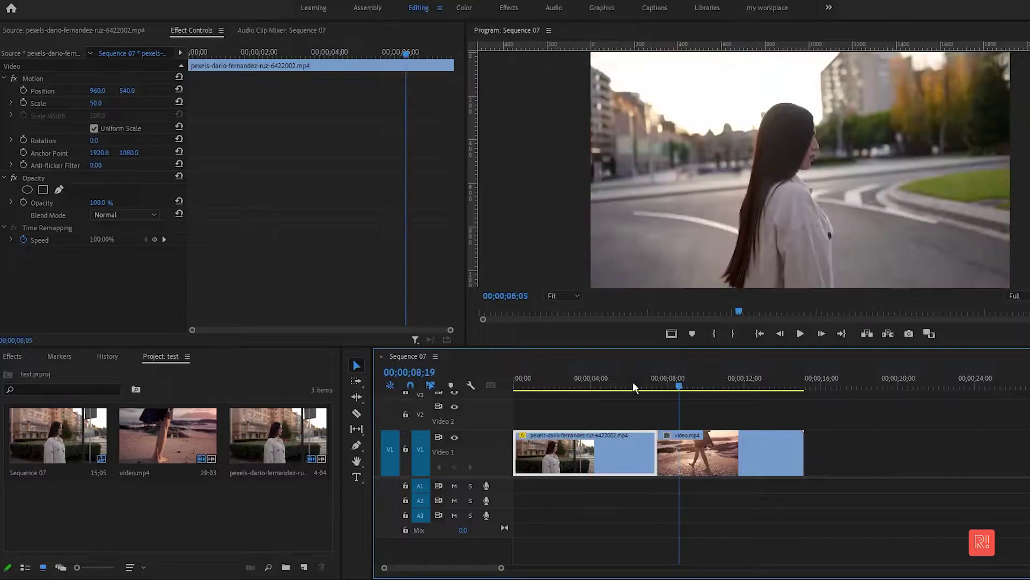
pyautogui.hotkey('shift', 'Left')
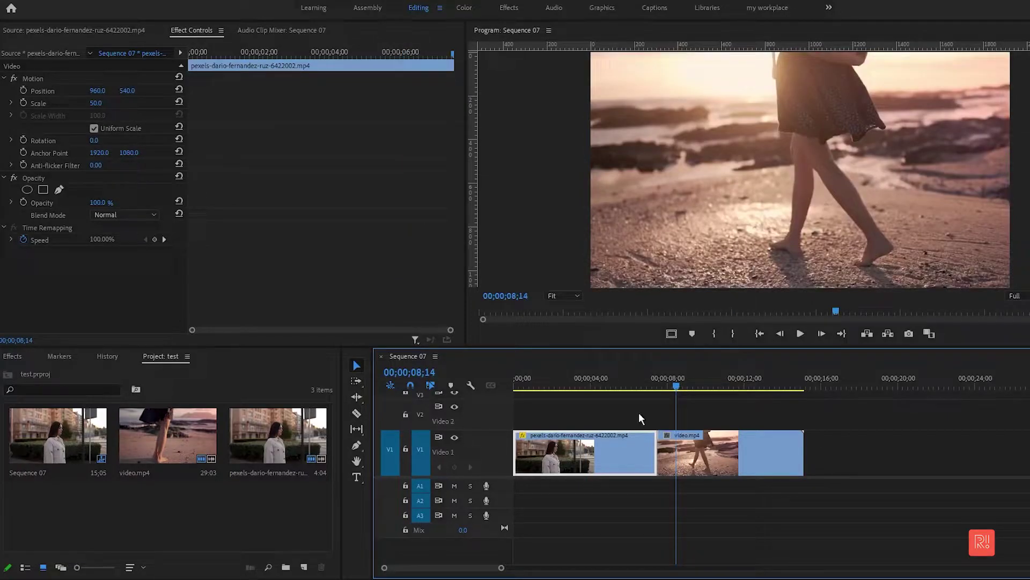
# - Create a new Adjustment Layer item in the Project panel with default settings
pyautogui.rightClick(261, 518)
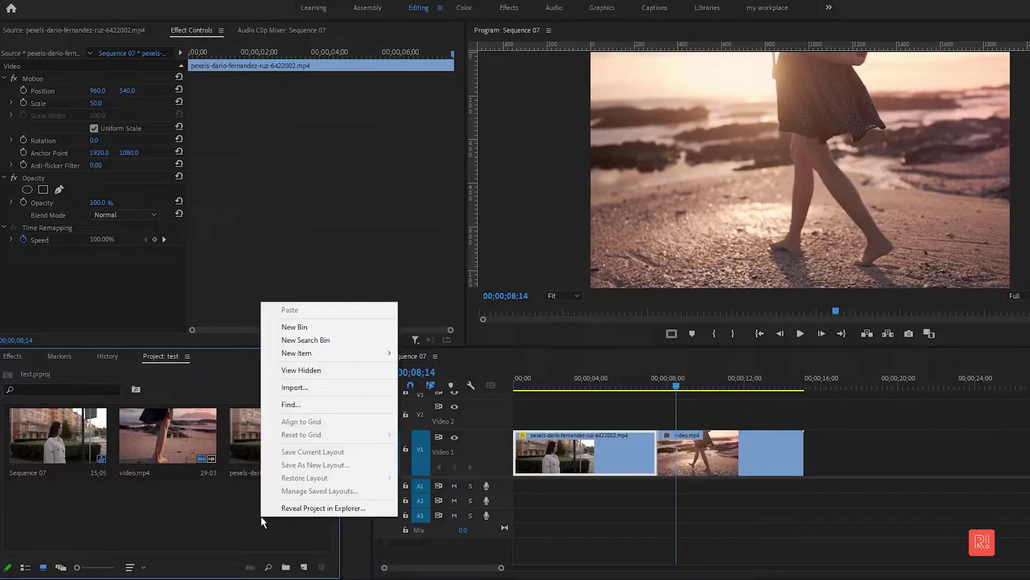
pyautogui.moveTo(335, 356)
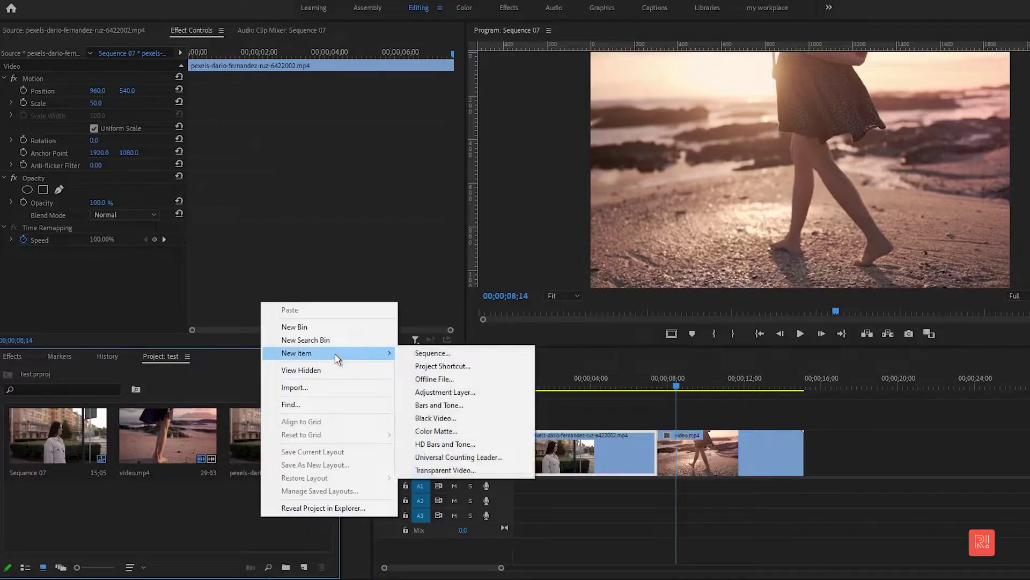
pyautogui.click(443, 391)
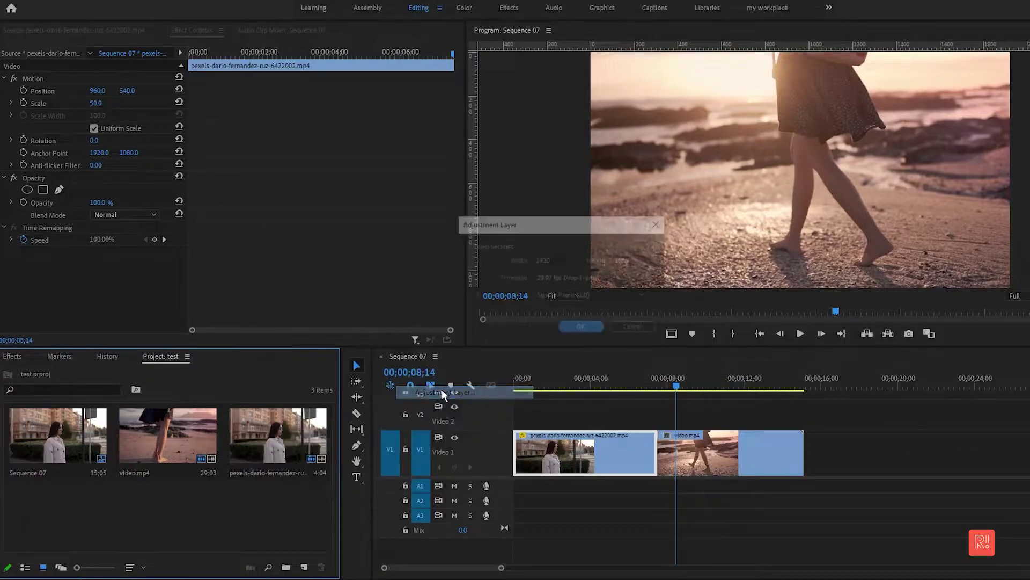
pyautogui.click(580, 329)
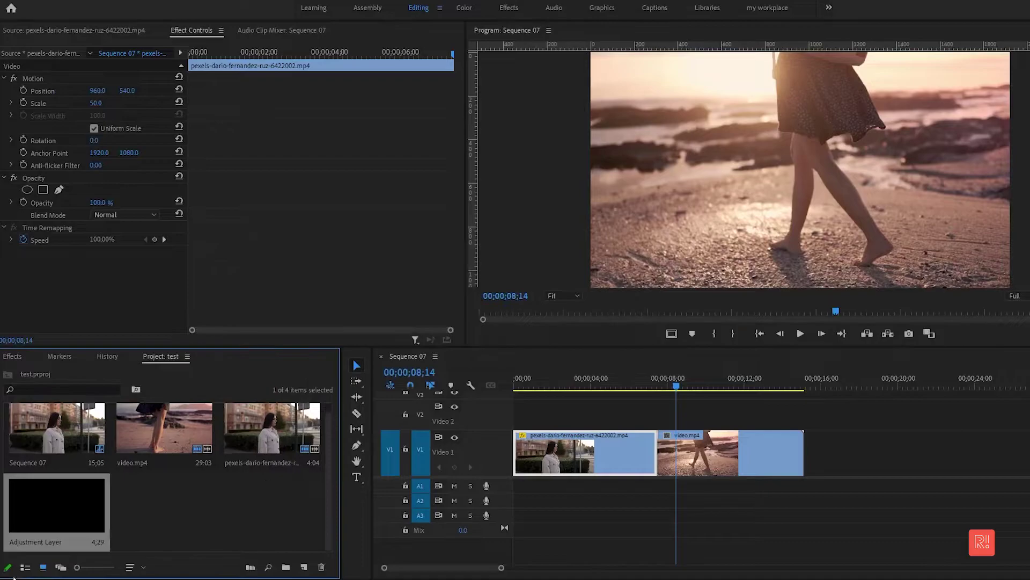
pyautogui.click(173, 521)
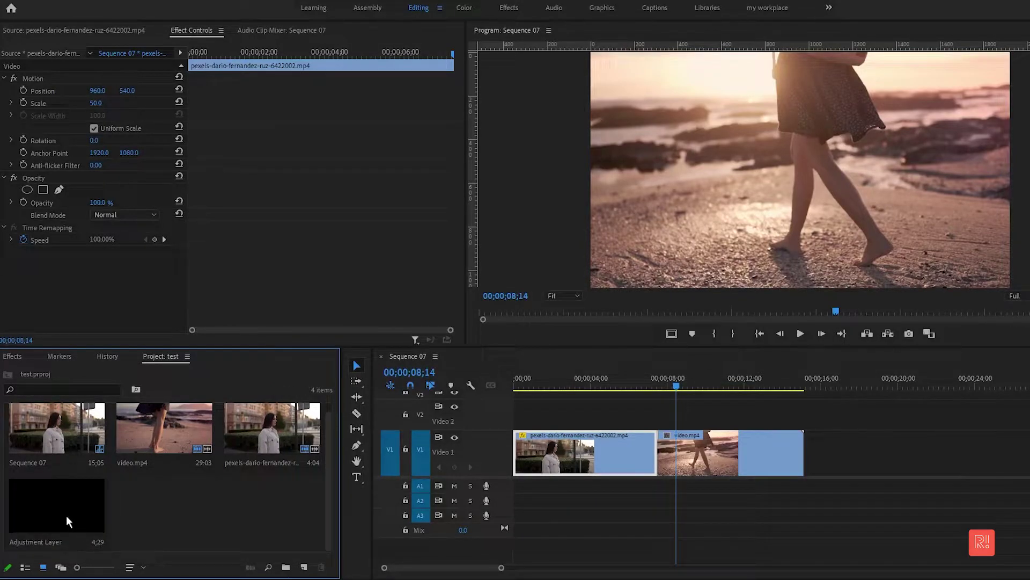
# - Drop the adjustment layer onto V2 above the cut and zoom the timeline in
pyautogui.moveTo(66, 516); pyautogui.dragTo(226, 531)
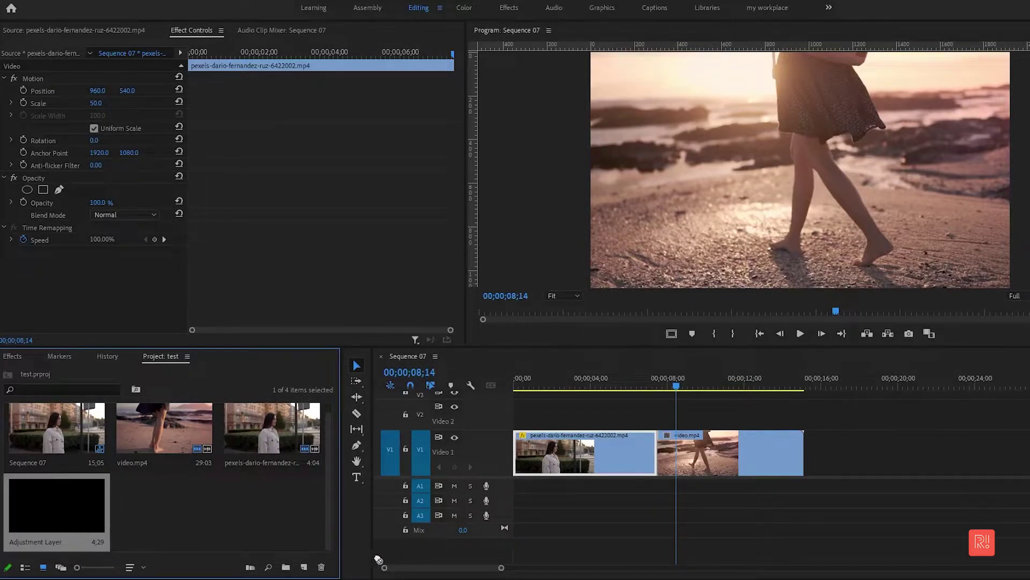
pyautogui.moveTo(531, 566); pyautogui.dragTo(626, 417)
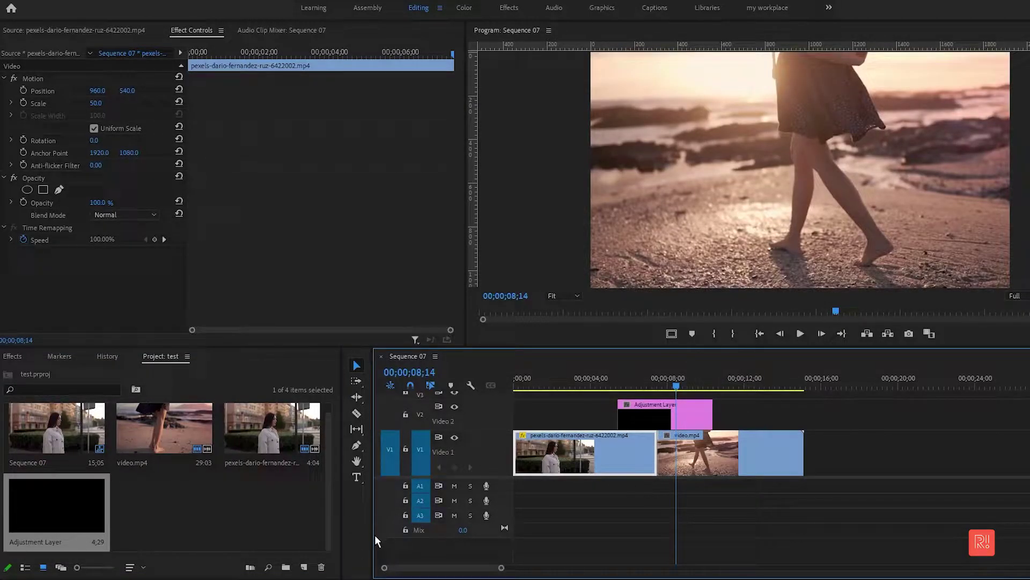
pyautogui.moveTo(372, 537); pyautogui.dragTo(309, 537)
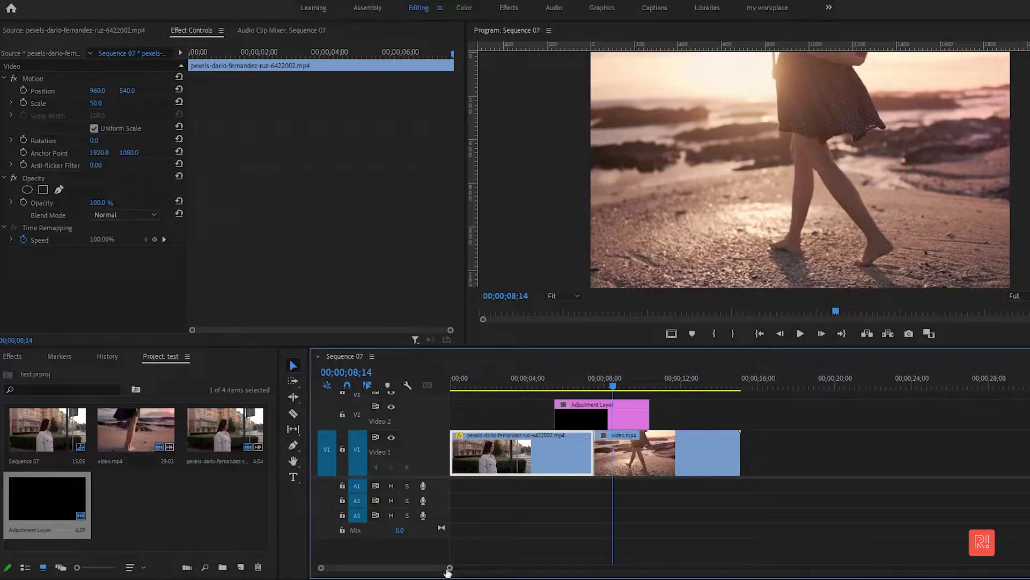
pyautogui.moveTo(447, 572); pyautogui.dragTo(438, 570)
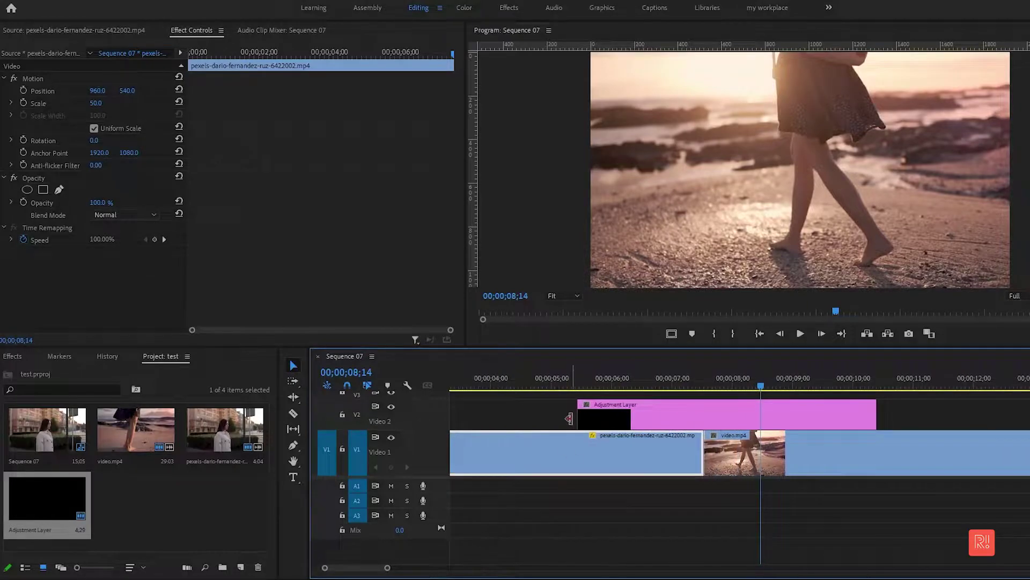
# - Trim the adjustment layer to start at about 6;16 and shorten its end
pyautogui.moveTo(594, 376); pyautogui.dragTo(647, 383)
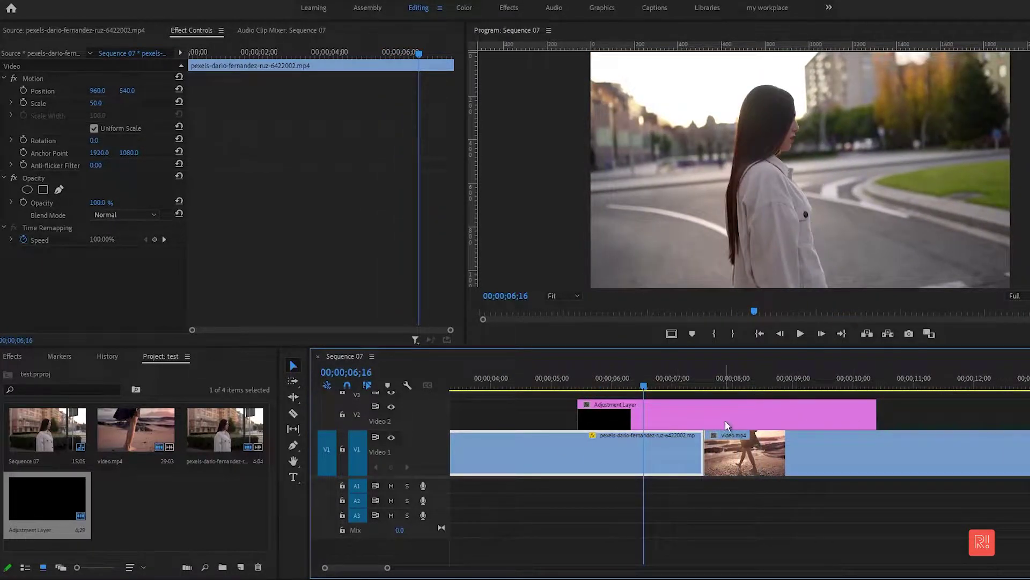
pyautogui.moveTo(574, 420); pyautogui.dragTo(645, 416)
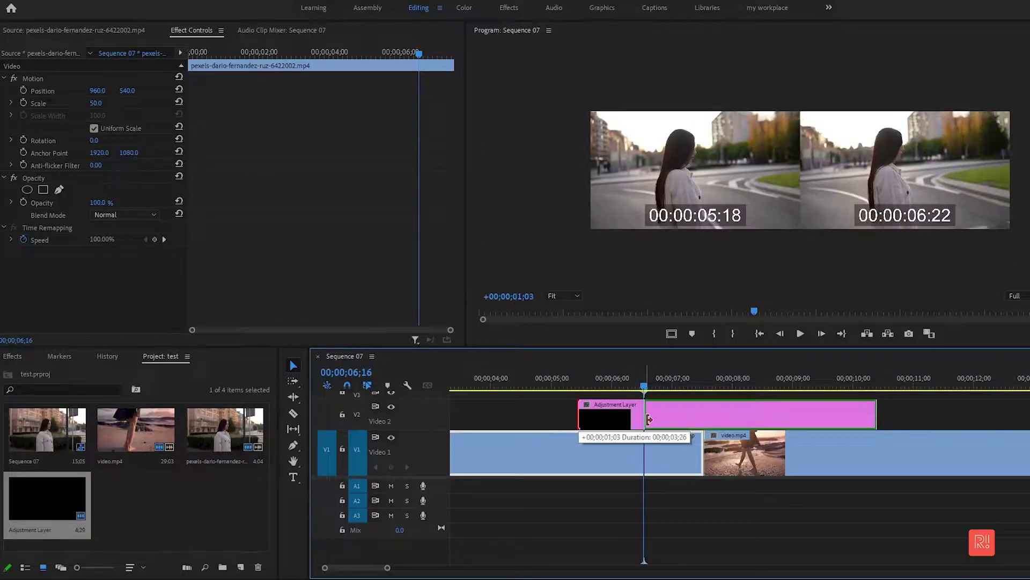
pyautogui.moveTo(875, 416); pyautogui.dragTo(783, 420)
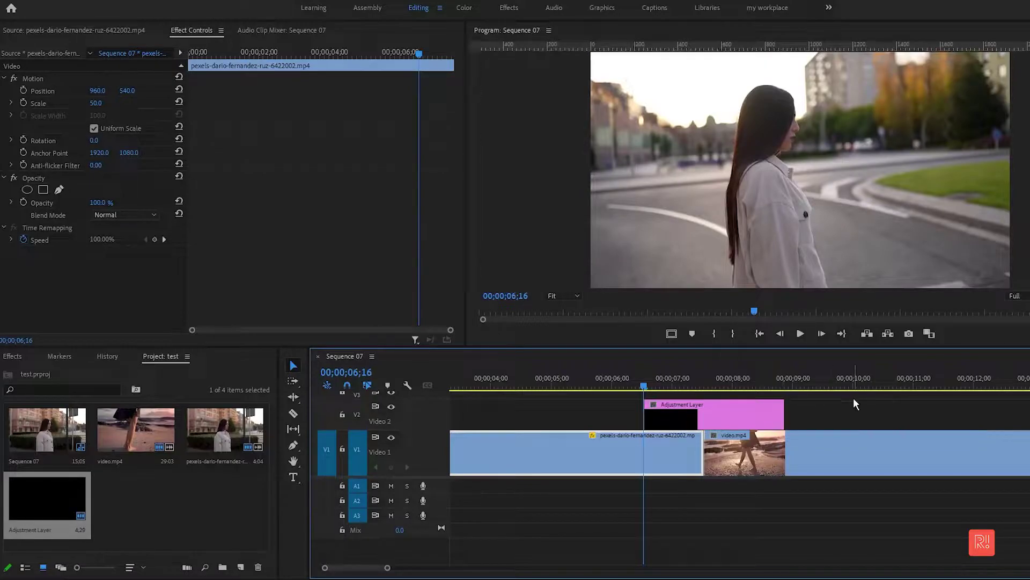
pyautogui.click(853, 397)
pyautogui.click(771, 412)
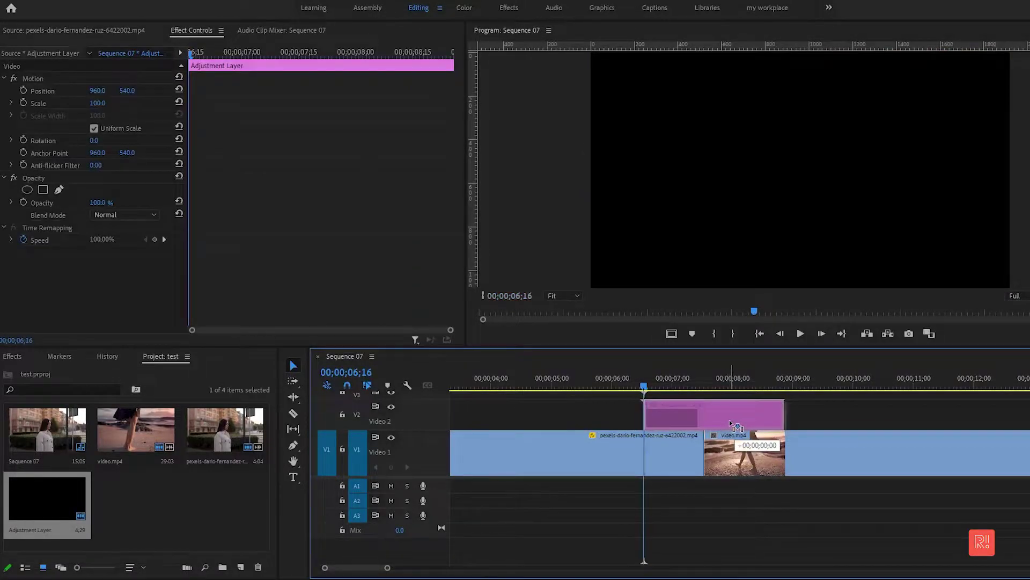
# - Extend the adjustment layer's start to about 6;00 and its end by 7 frames
pyautogui.moveTo(656, 378)
pyautogui.mouseDown()
pyautogui.moveTo(726, 377)
pyautogui.moveTo(701, 379)
pyautogui.mouseUp()
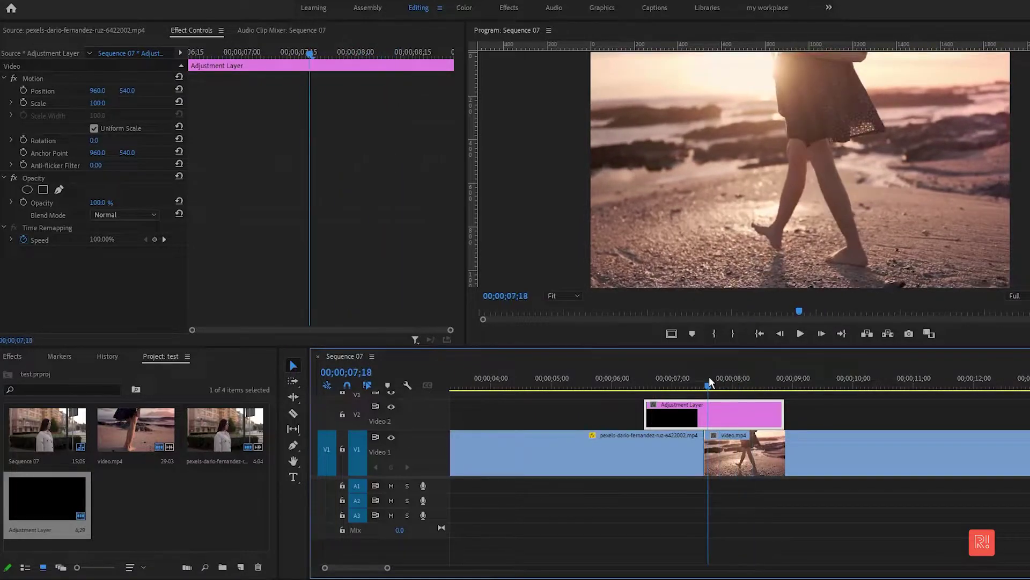
pyautogui.moveTo(645, 412); pyautogui.dragTo(618, 411)
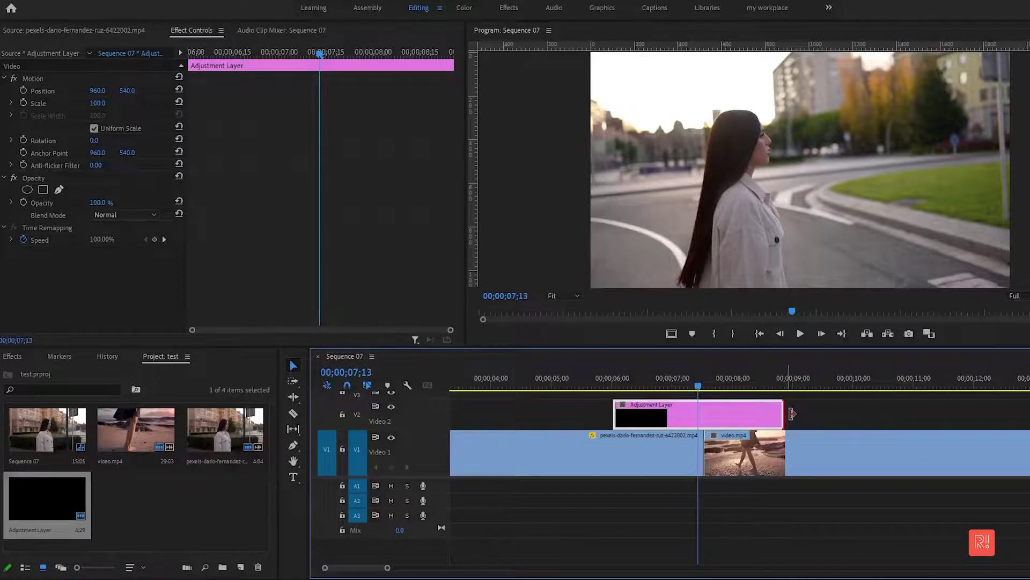
pyautogui.moveTo(784, 414); pyautogui.dragTo(801, 415)
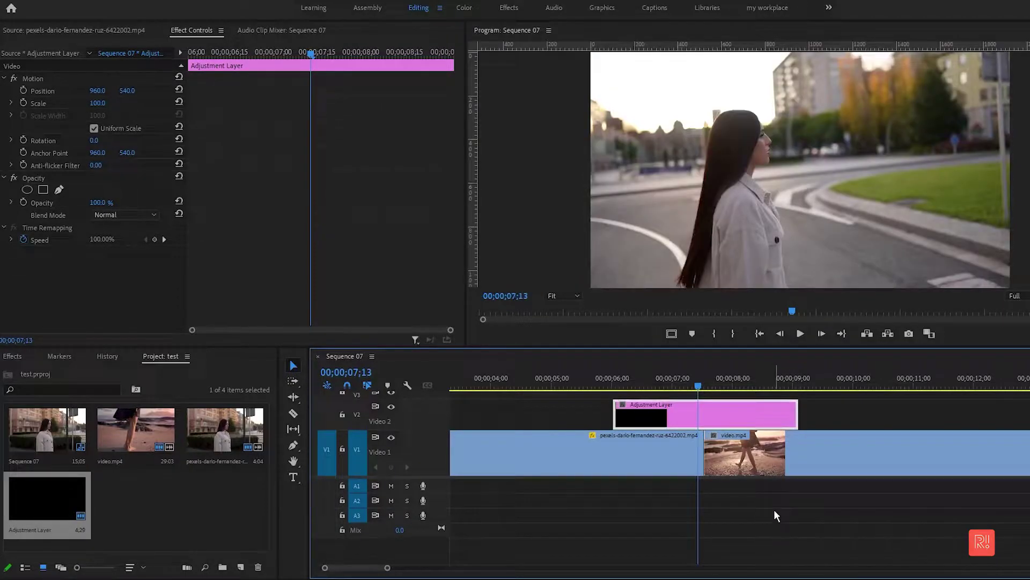
pyautogui.click(774, 510)
pyautogui.moveTo(675, 387); pyautogui.dragTo(616, 386)
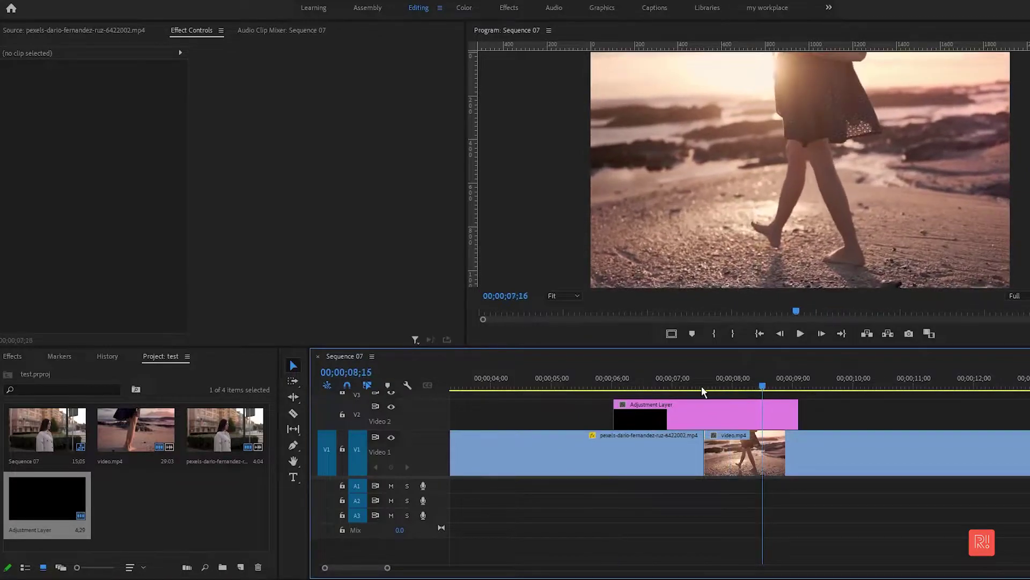
pyautogui.click(698, 388)
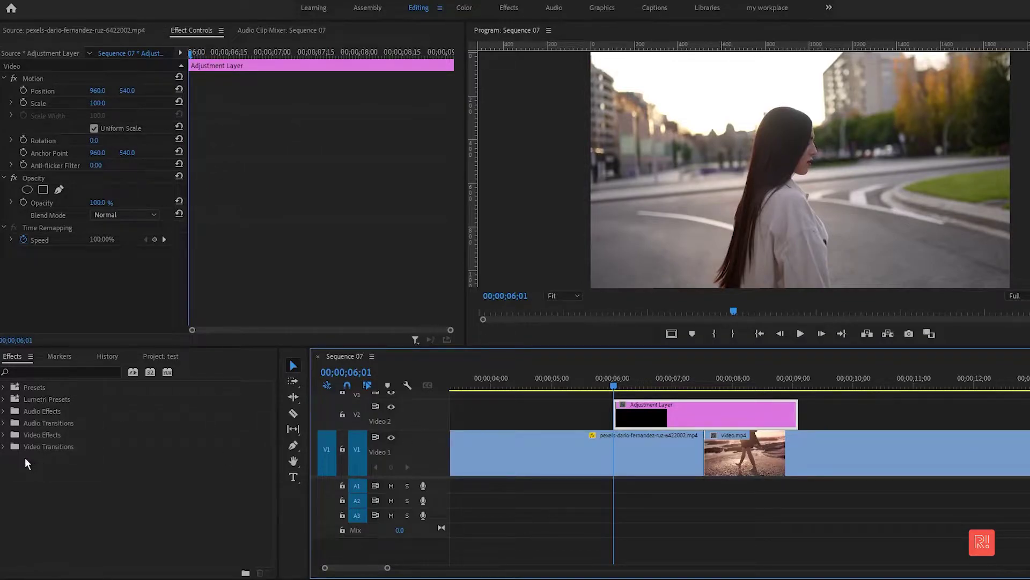
# - Search 'of' in Effects and drop the Offset effect onto the adjustment layer
pyautogui.click(25, 371)
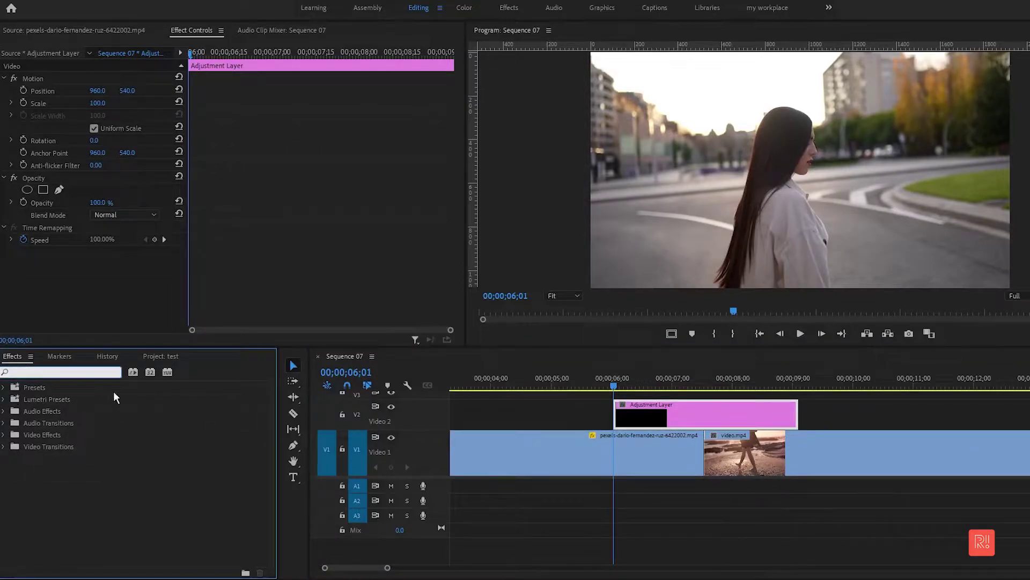
pyautogui.write('offset')
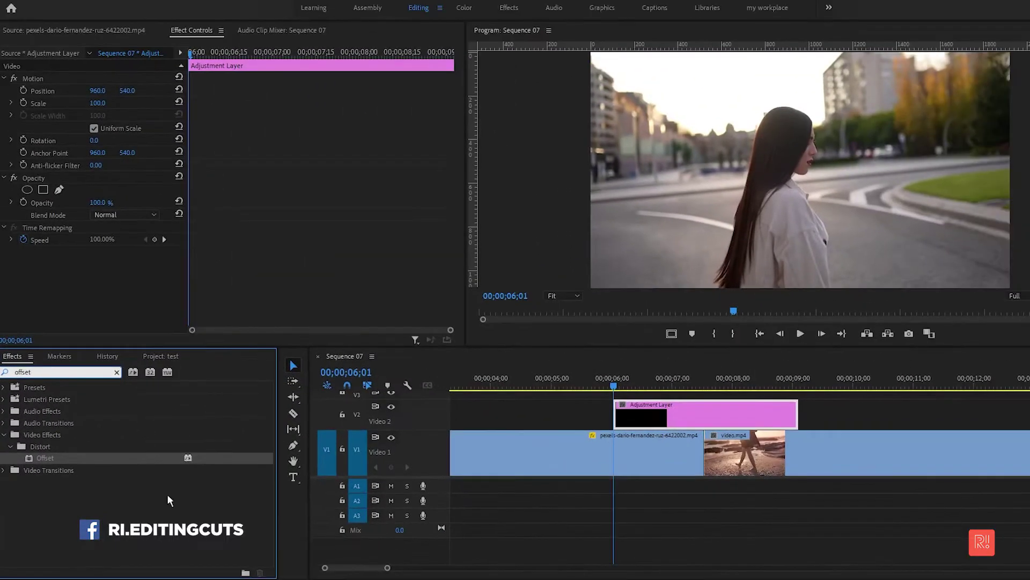
pyautogui.click(178, 551)
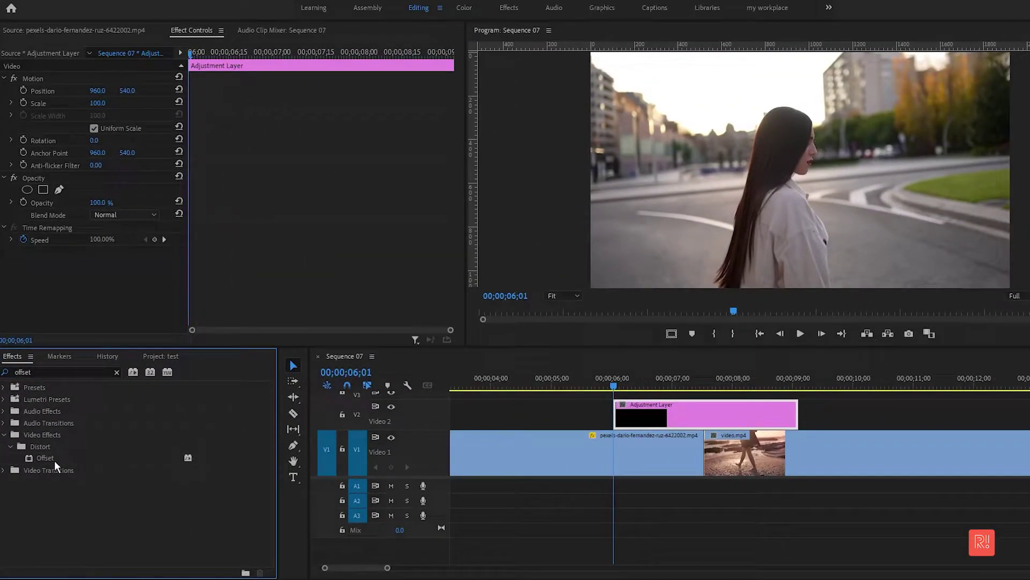
pyautogui.moveTo(54, 459); pyautogui.dragTo(714, 408)
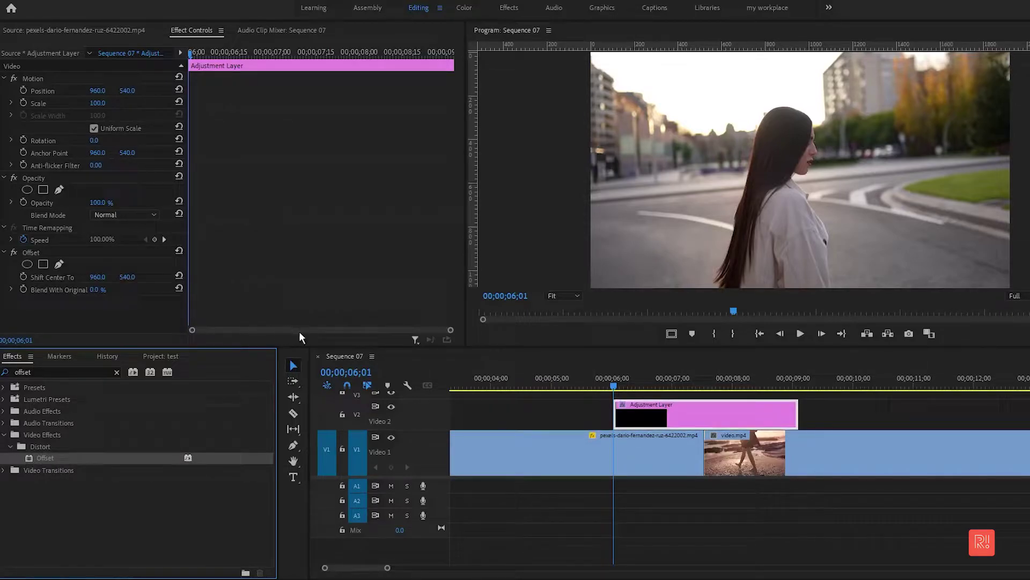
# - Keyframe Offset Shift Center To, raising its Y value to about 4861 at 09;00
pyautogui.click(24, 277)
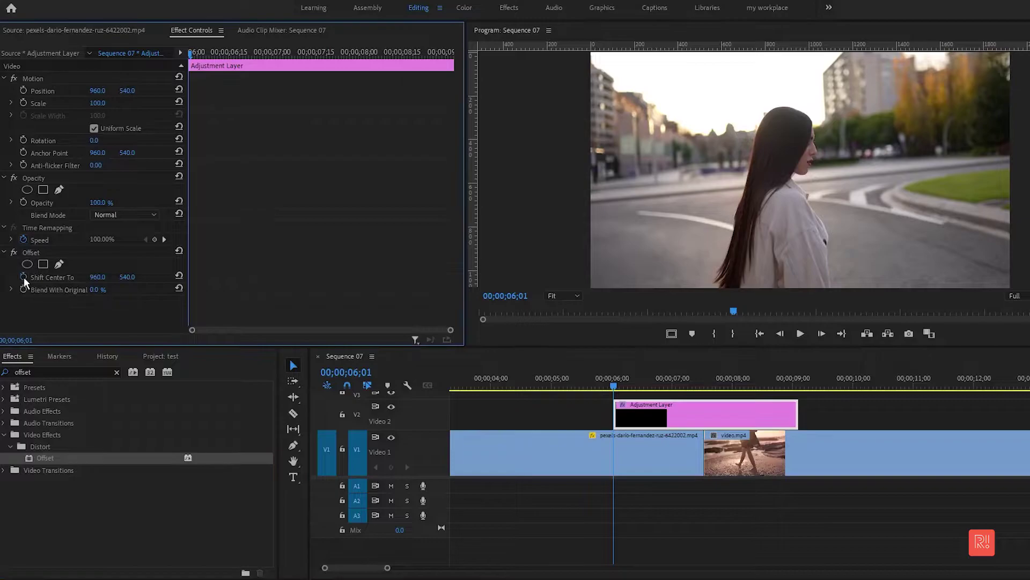
pyautogui.moveTo(396, 51); pyautogui.dragTo(445, 59)
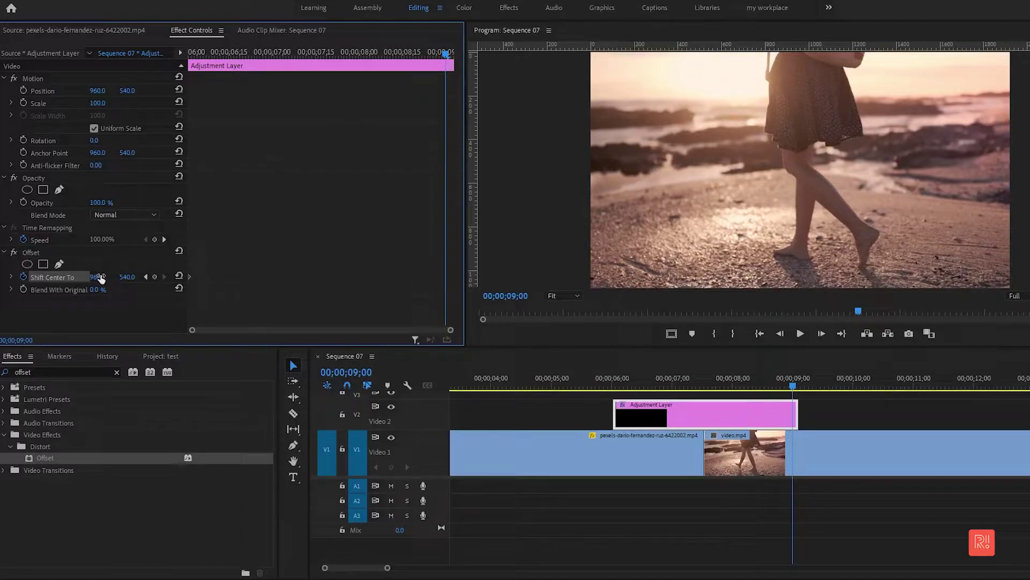
pyautogui.moveTo(127, 276); pyautogui.dragTo(357, 276)
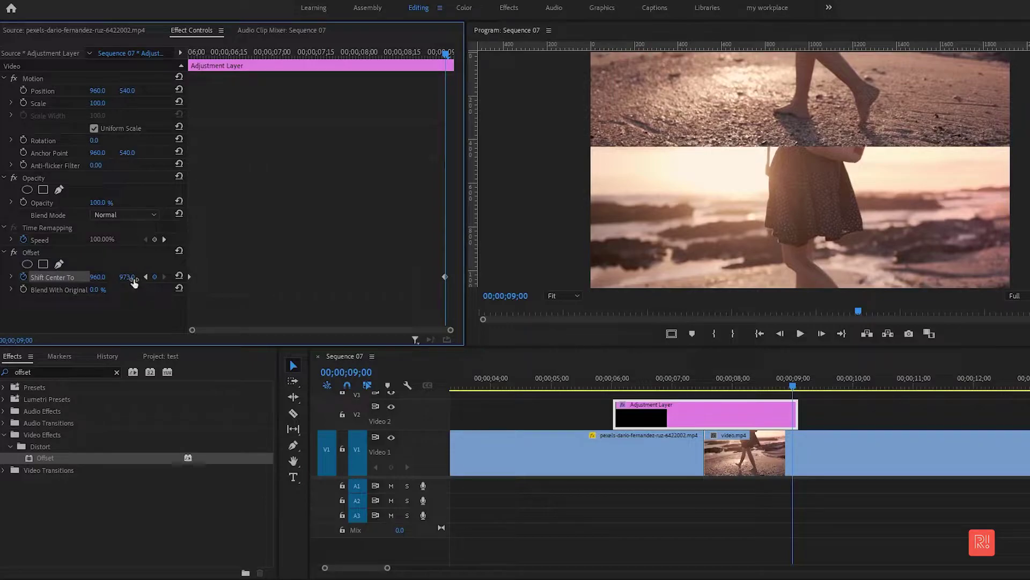
pyautogui.moveTo(127, 276)
pyautogui.mouseDown()
pyautogui.moveTo(408, 276)
pyautogui.moveTo(391, 276)
pyautogui.mouseUp()
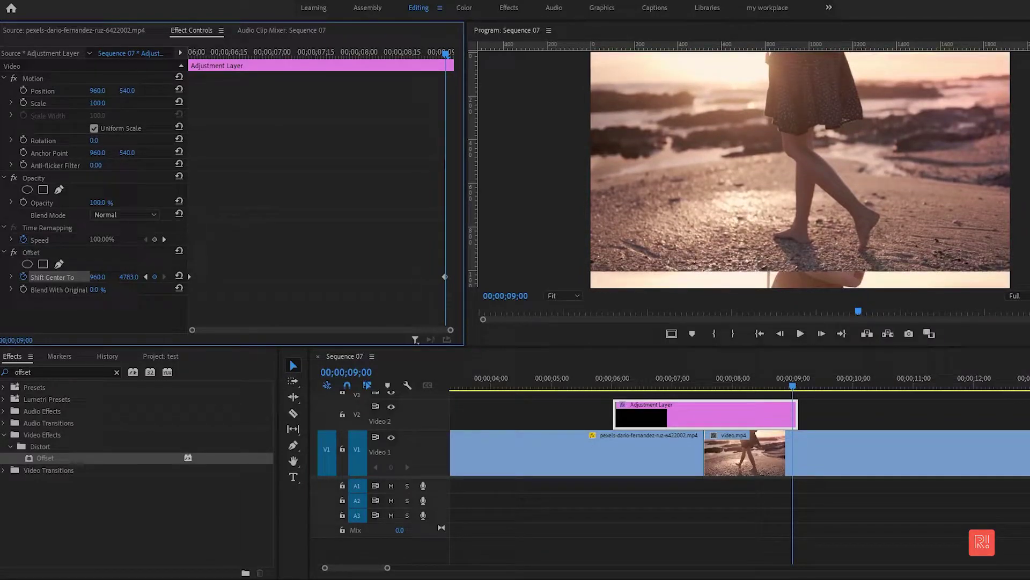
pyautogui.moveTo(391, 277); pyautogui.dragTo(397, 276)
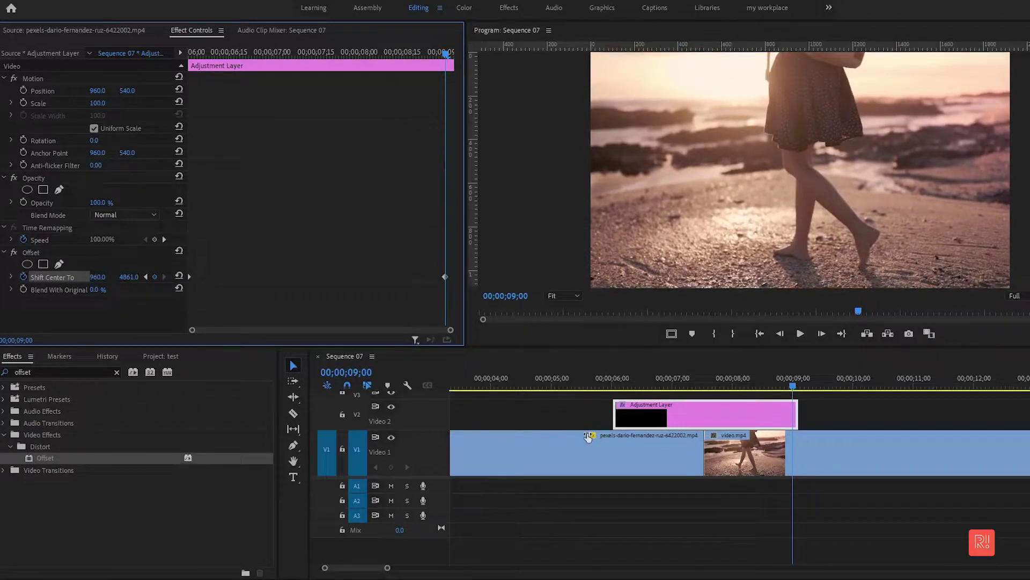
pyautogui.click(618, 392)
pyautogui.click(610, 378)
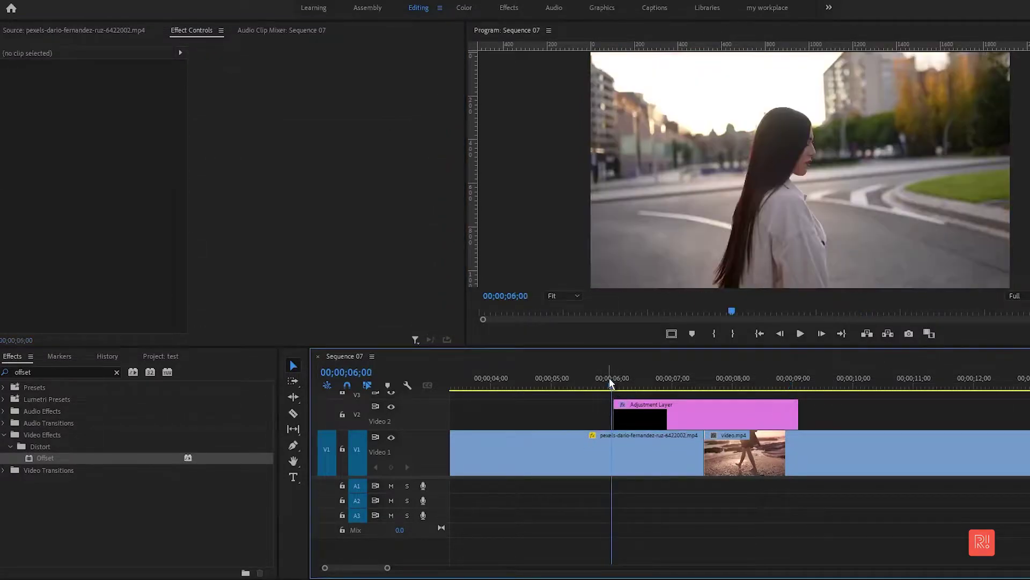
pyautogui.press('space')
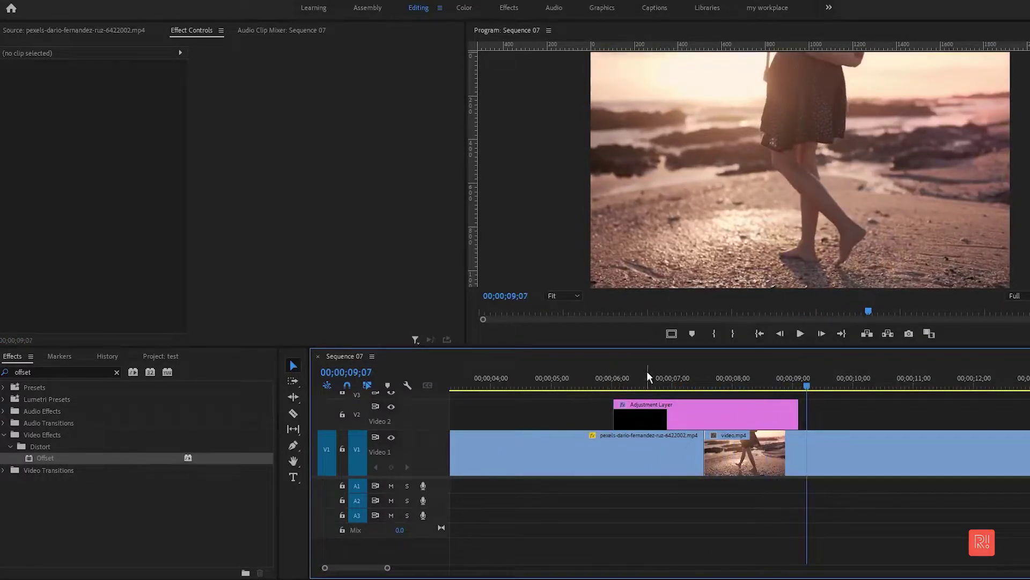
pyautogui.moveTo(646, 372); pyautogui.dragTo(604, 366)
pyautogui.press('space')
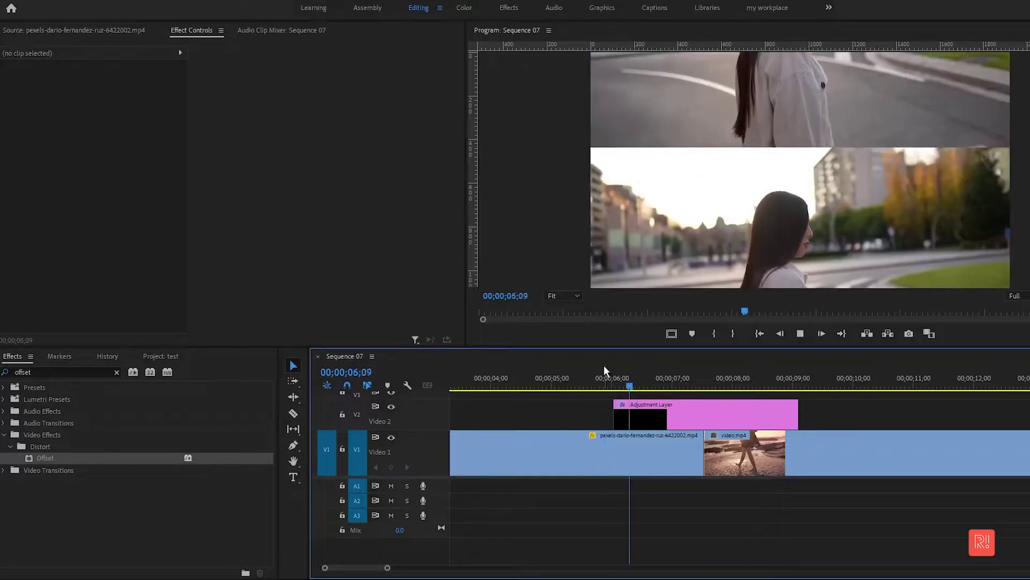
pyautogui.press('space')
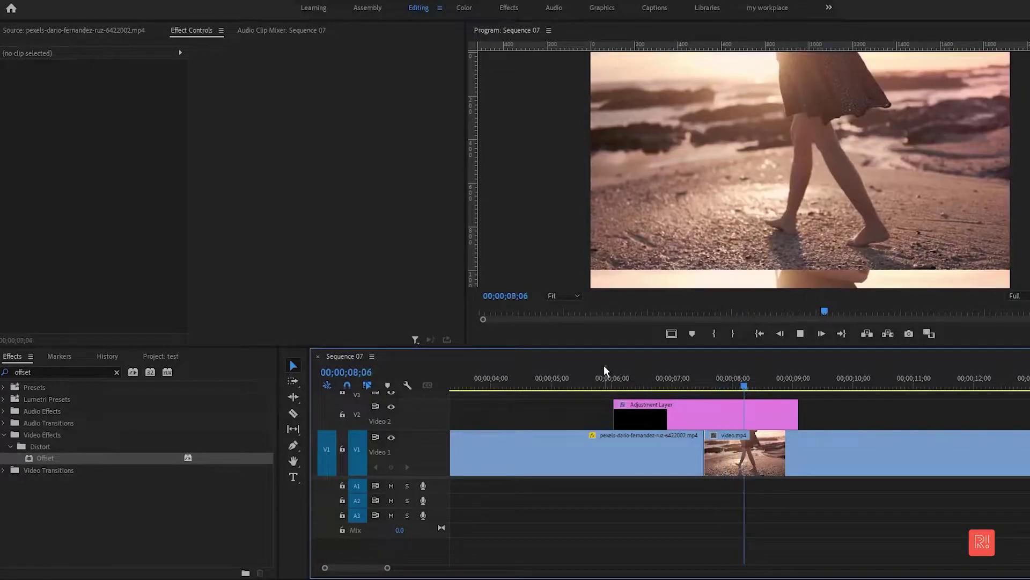
pyautogui.click(785, 416)
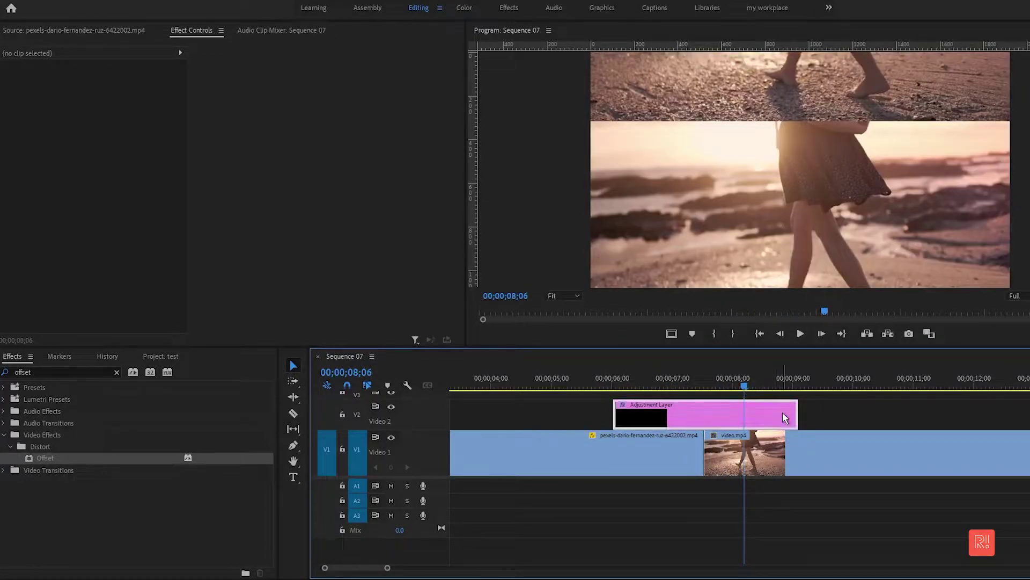
# - Select the 09;00 Shift Center To keyframe and raise its Y value
pyautogui.click(783, 379)
pyautogui.moveTo(787, 380); pyautogui.dragTo(788, 384)
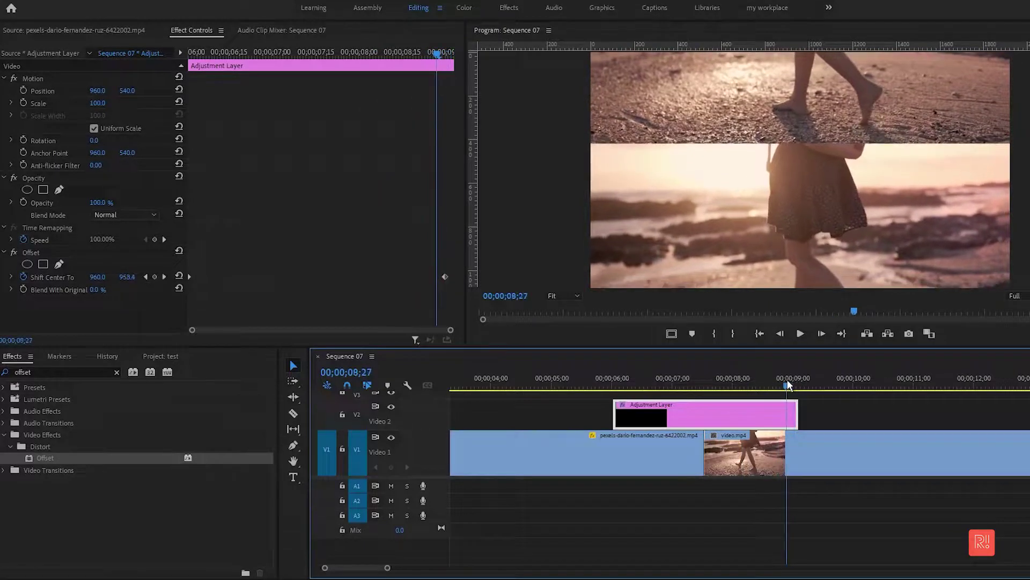
pyautogui.click(445, 277)
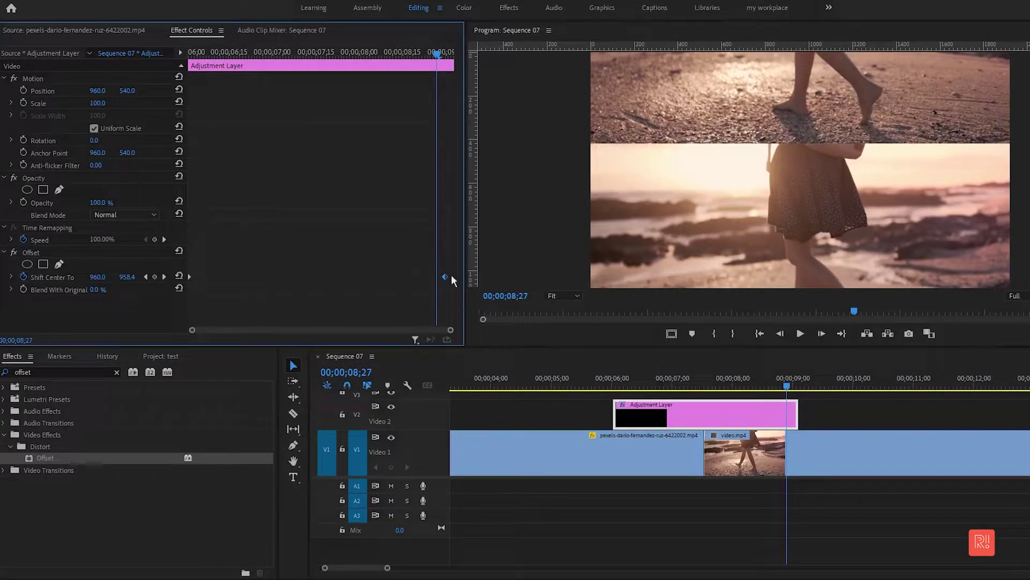
pyautogui.moveTo(442, 52); pyautogui.dragTo(448, 54)
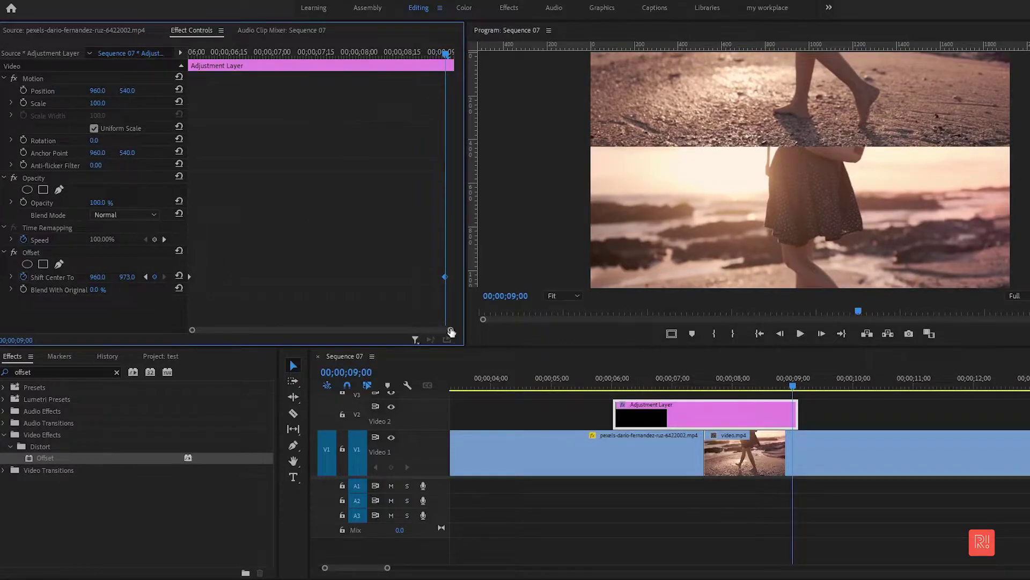
pyautogui.moveTo(451, 332); pyautogui.dragTo(279, 319)
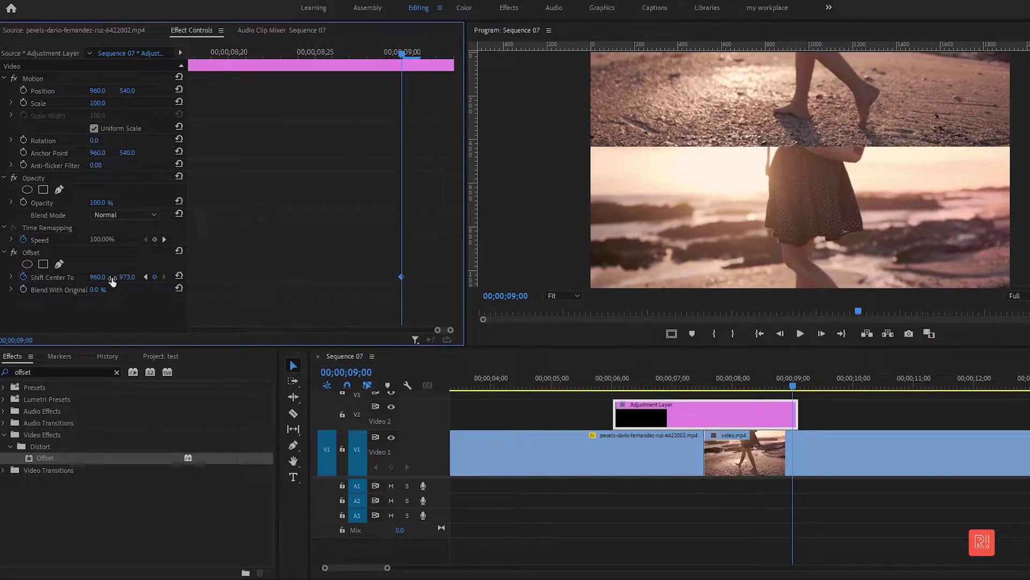
pyautogui.moveTo(125, 283)
pyautogui.mouseDown()
pyautogui.moveTo(141, 277)
pyautogui.moveTo(123, 277)
pyautogui.mouseUp()
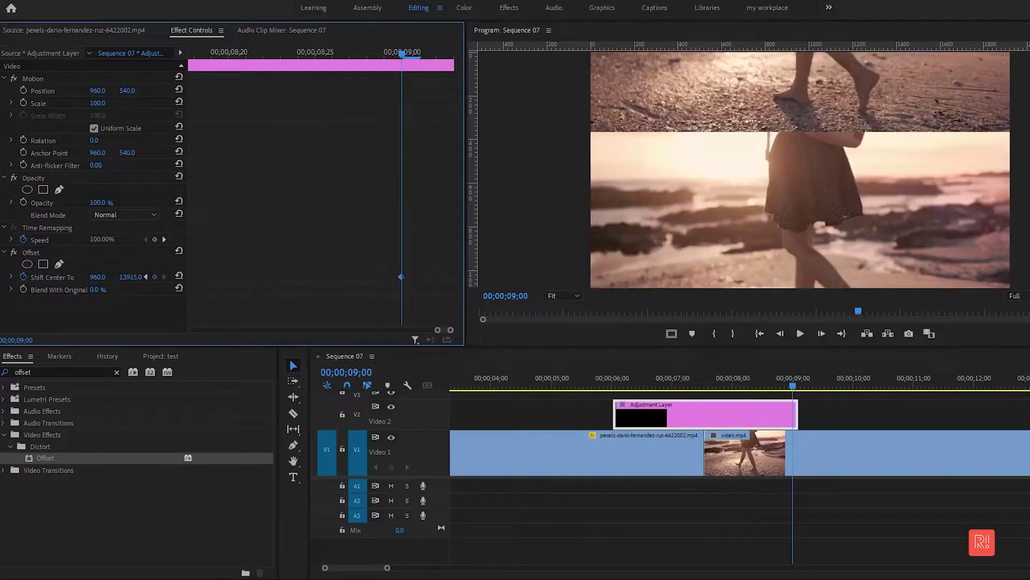
# - Play the transition and scrub through the slide frames to check for seams
pyautogui.click(608, 376)
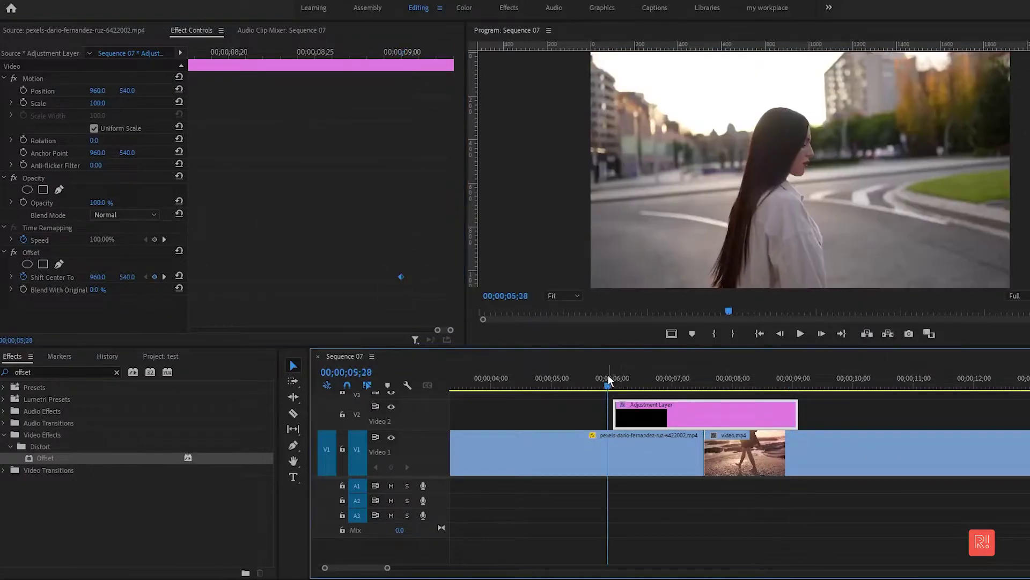
pyautogui.press('space')
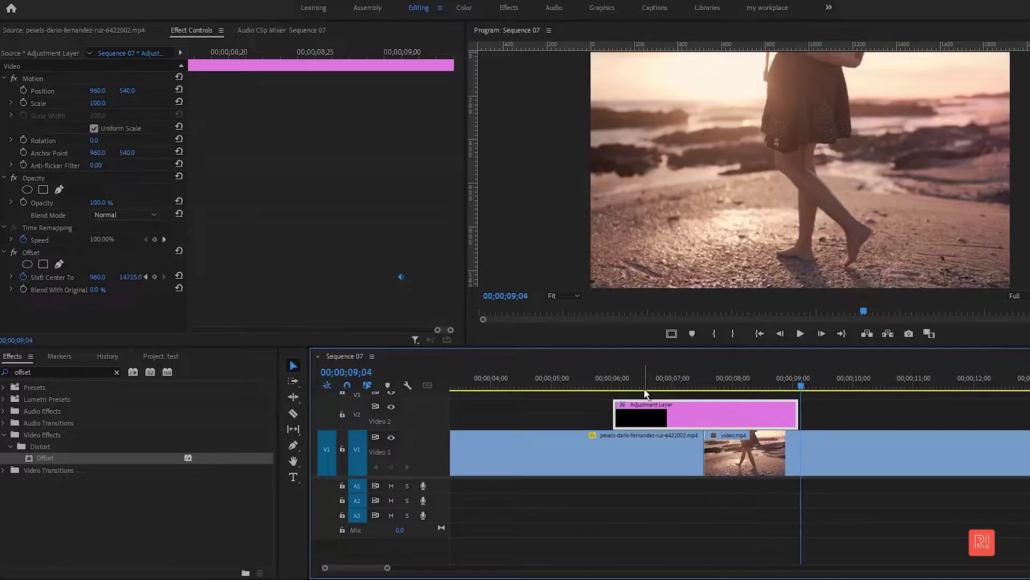
pyautogui.moveTo(619, 367); pyautogui.dragTo(783, 366)
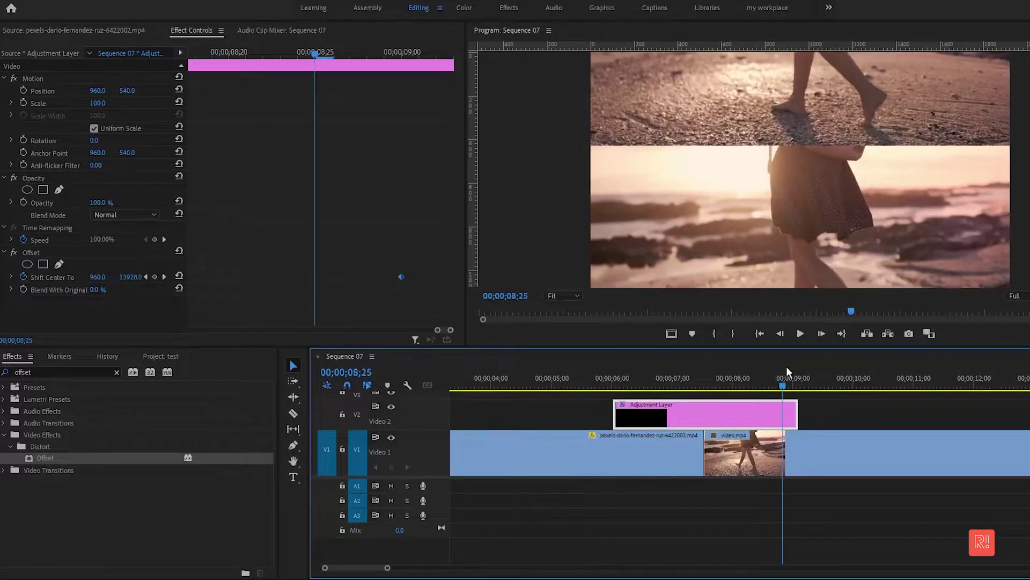
pyautogui.click(710, 367)
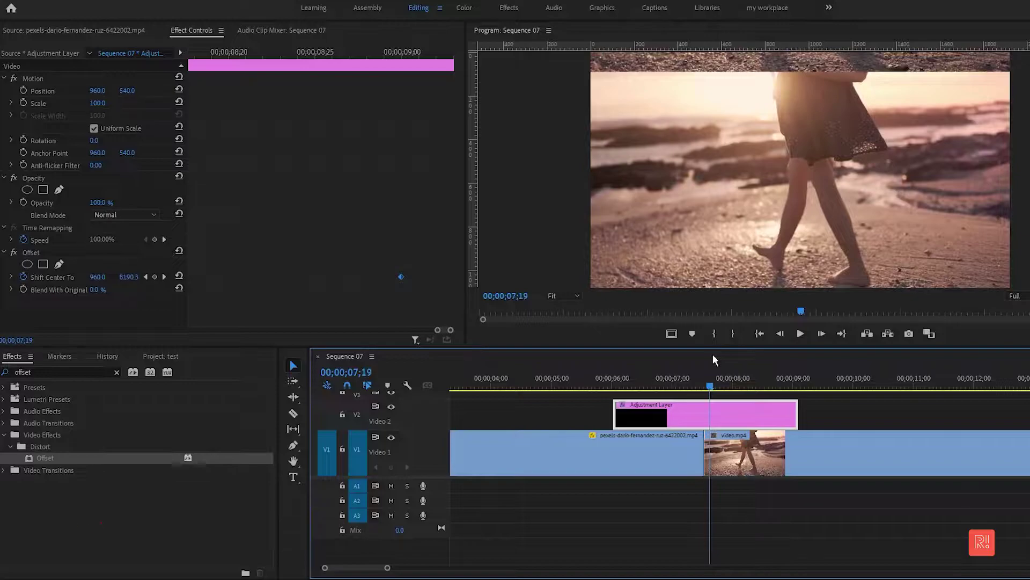
pyautogui.click(789, 368)
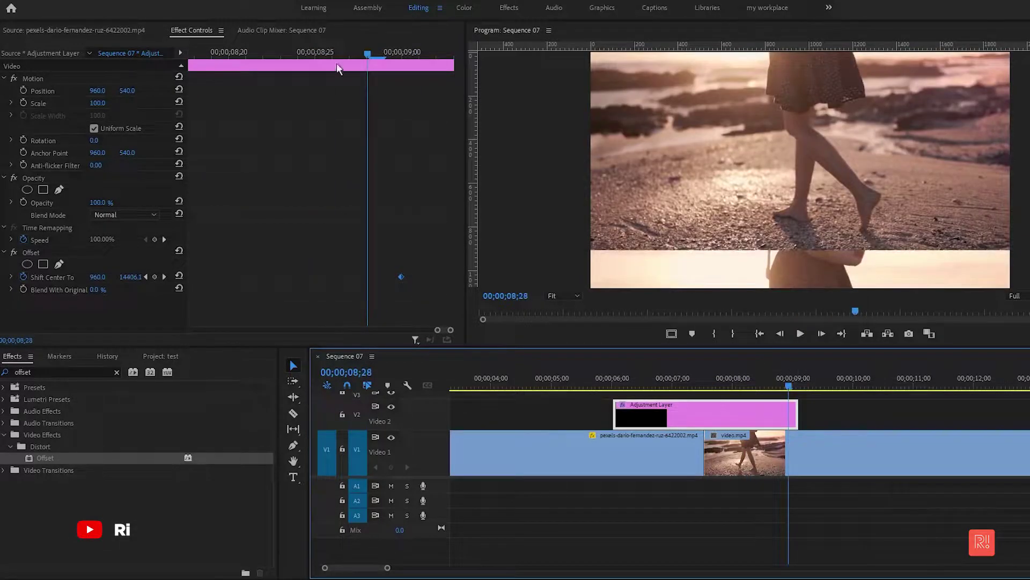
# - Nudge the final Y value down to 14586 and replay the slide
pyautogui.moveTo(367, 53); pyautogui.dragTo(403, 64)
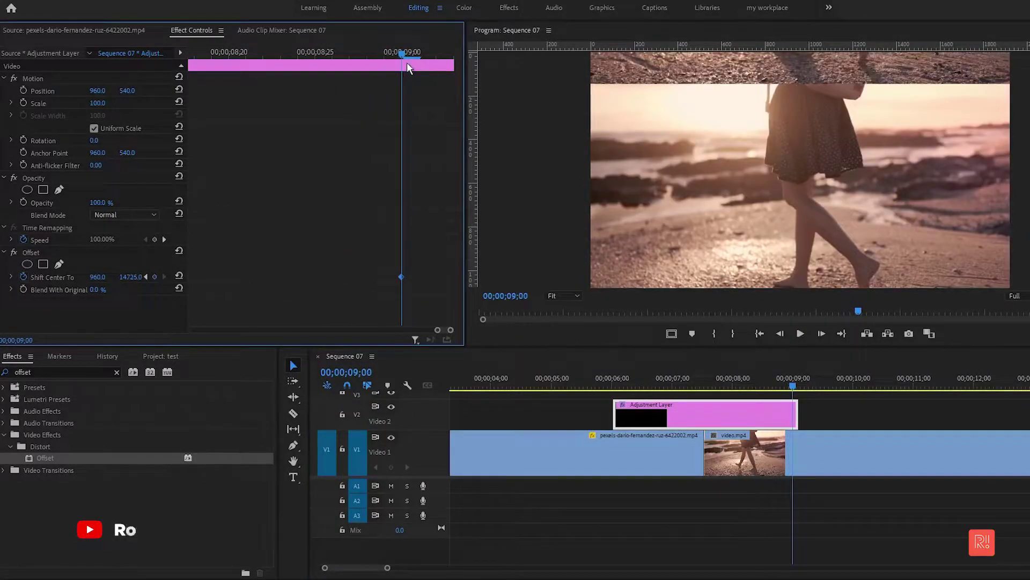
pyautogui.moveTo(135, 281); pyautogui.dragTo(131, 277)
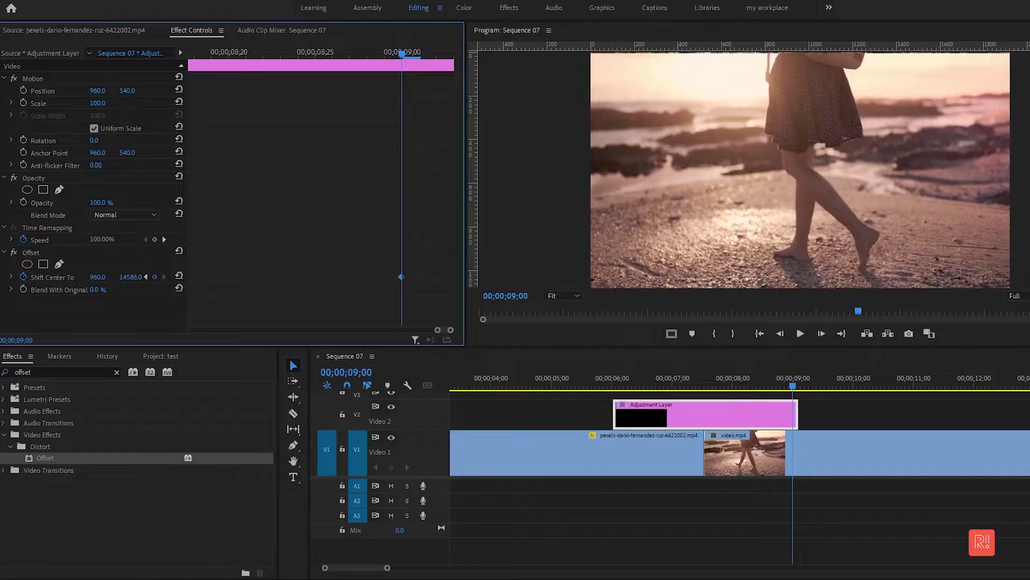
pyautogui.click(786, 390)
pyautogui.press('space')
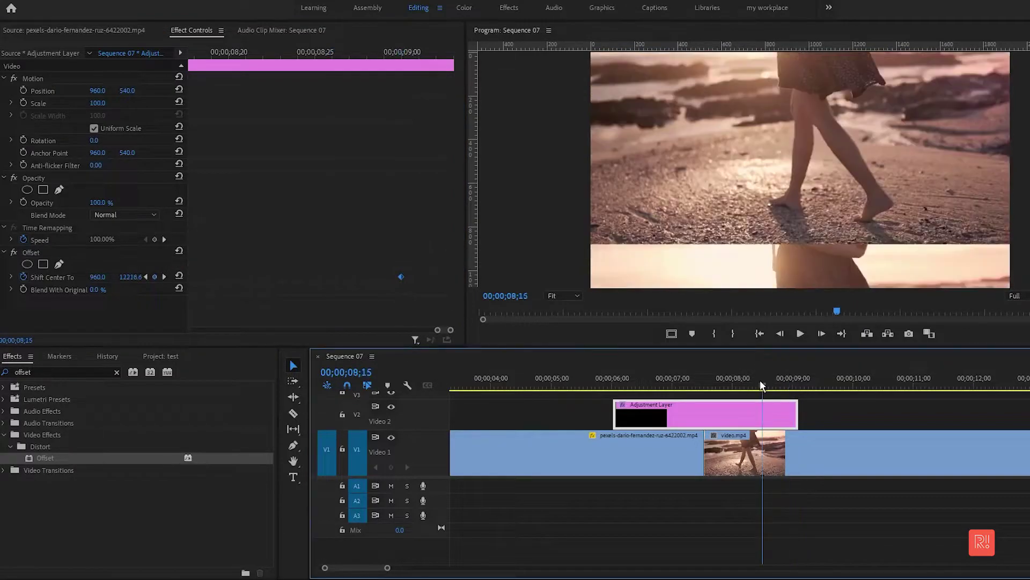
pyautogui.click(534, 378)
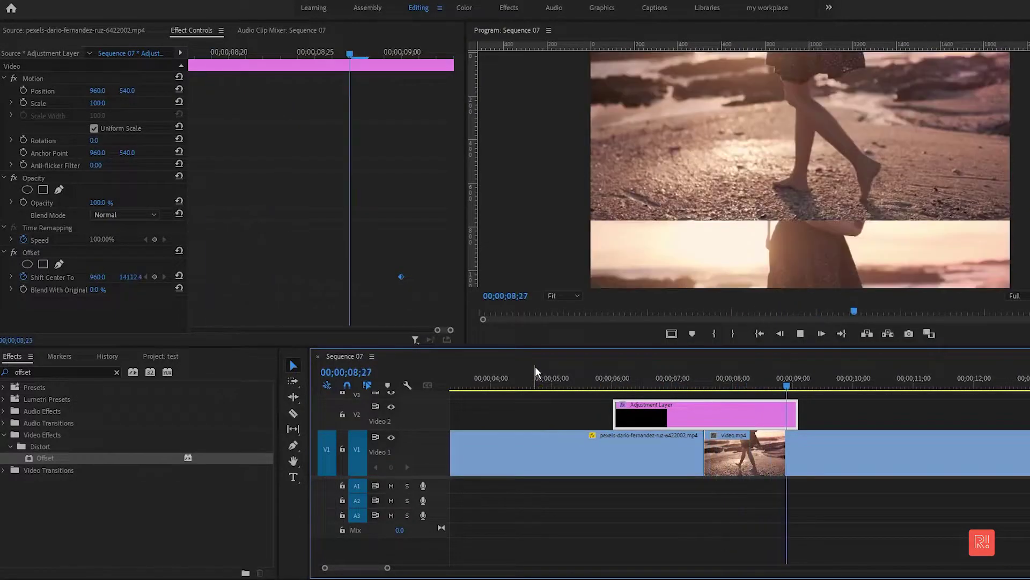
pyautogui.press('space')
pyautogui.moveTo(708, 379); pyautogui.dragTo(663, 379)
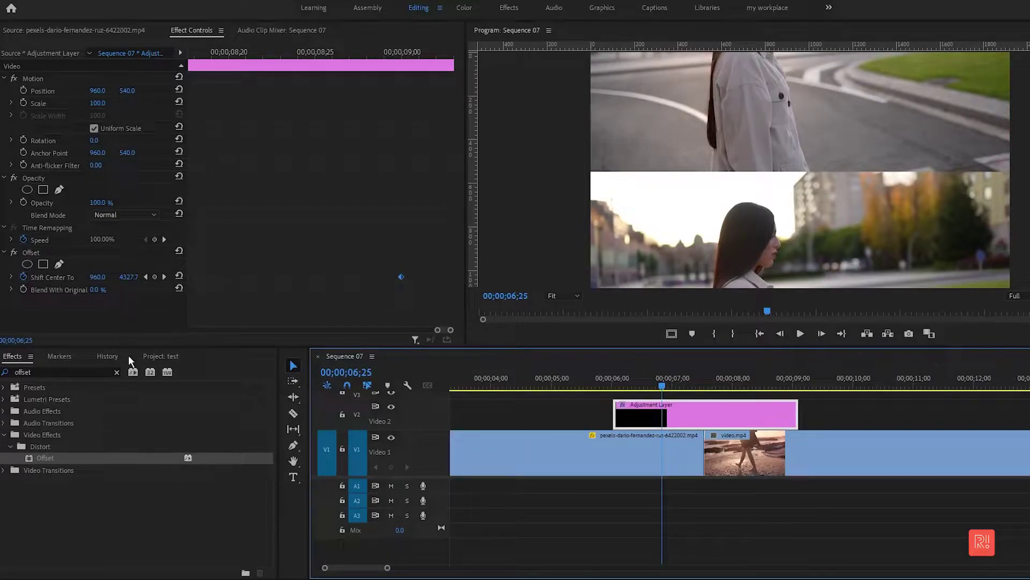
# - Drop a Cross Dissolve from Video Transitions > Dissolve onto the V1 cut into video.mp4
pyautogui.click(116, 372)
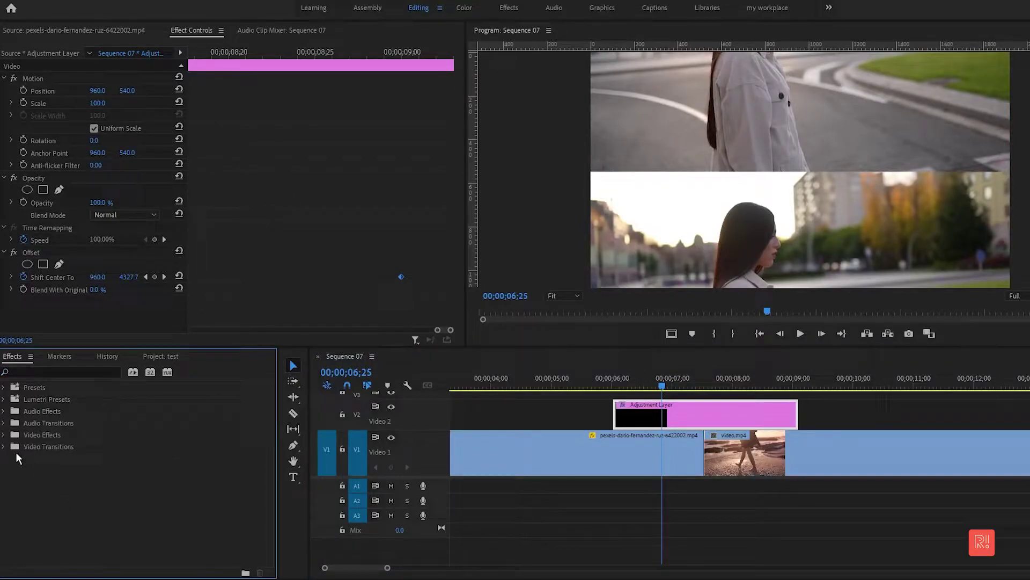
pyautogui.click(4, 446)
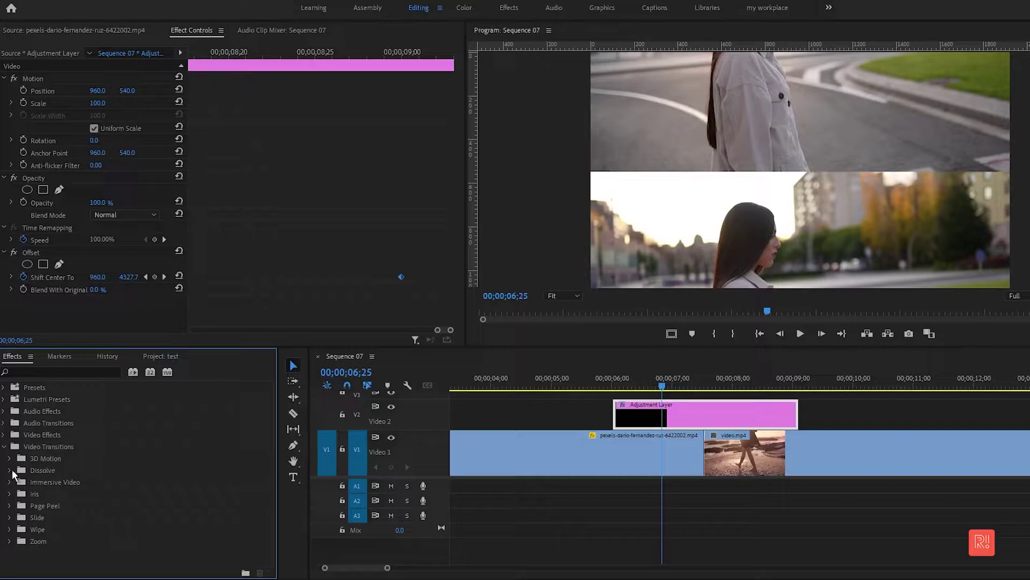
pyautogui.click(9, 470)
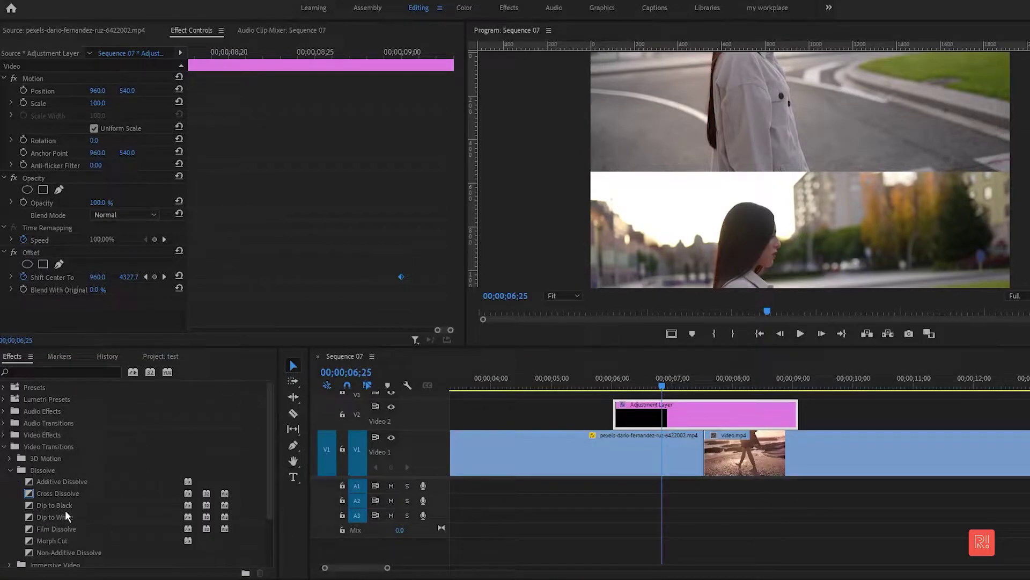
pyautogui.moveTo(30, 490); pyautogui.dragTo(737, 521)
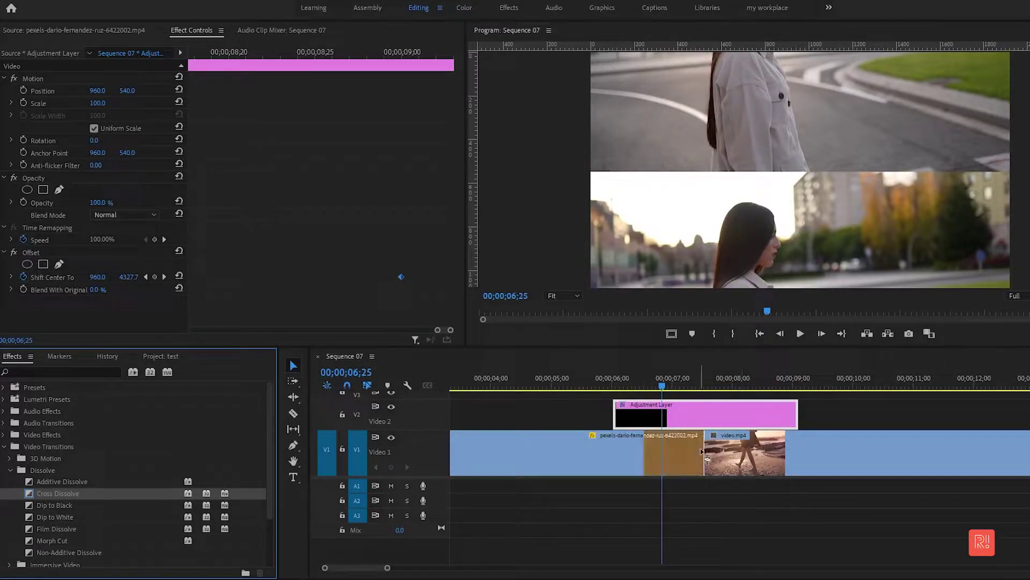
pyautogui.moveTo(692, 454); pyautogui.dragTo(689, 453)
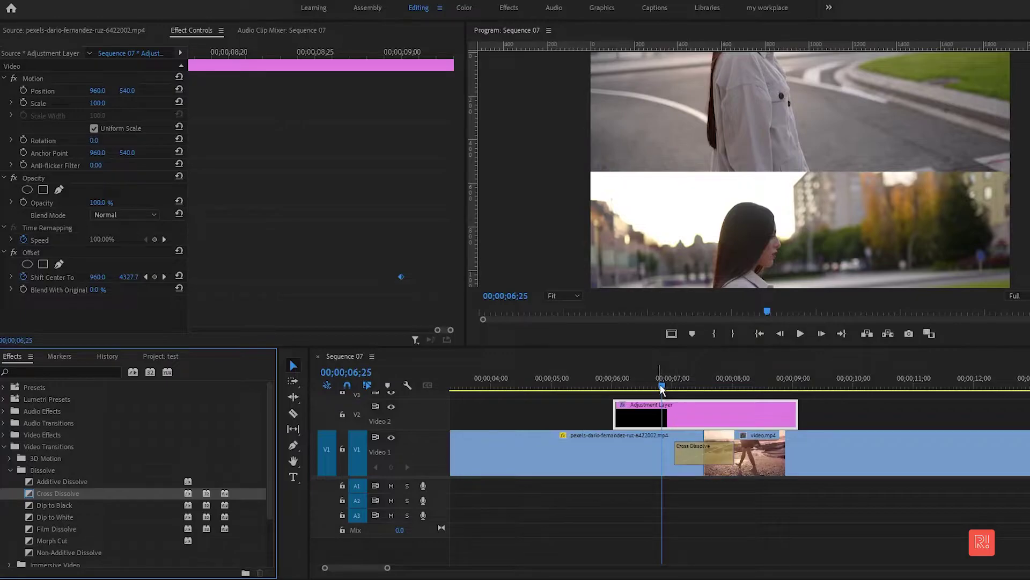
# - Scrub and play the dissolve between 05;23 and 07;15 to review it
pyautogui.click(663, 384)
pyautogui.moveTo(675, 381); pyautogui.dragTo(744, 384)
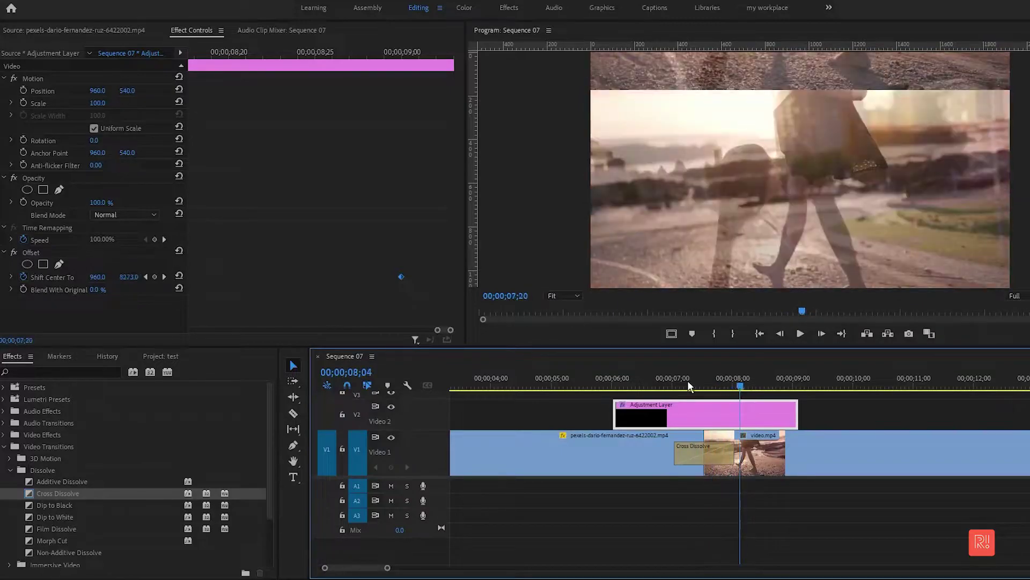
pyautogui.moveTo(743, 382); pyautogui.dragTo(601, 372)
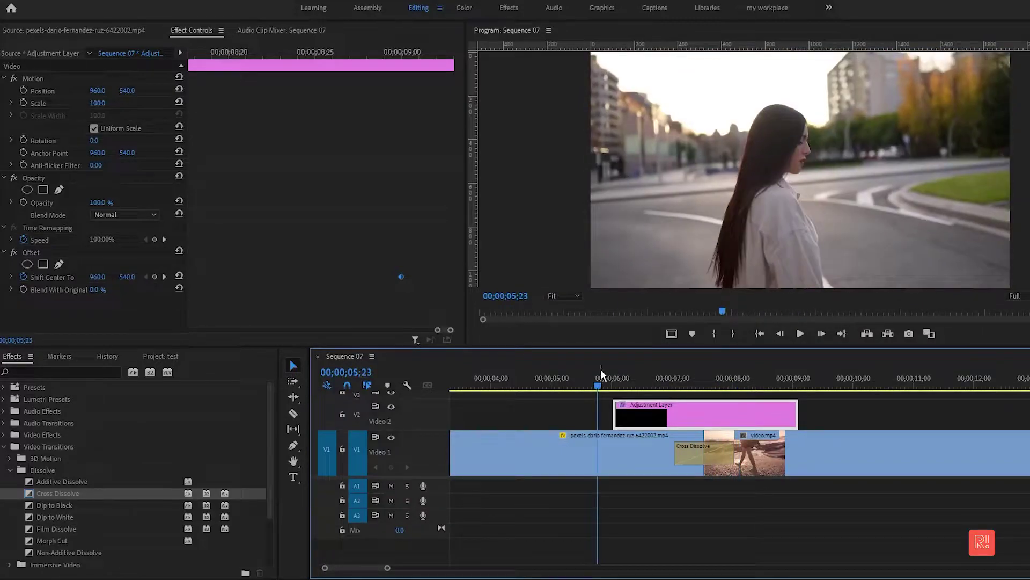
pyautogui.press('space')
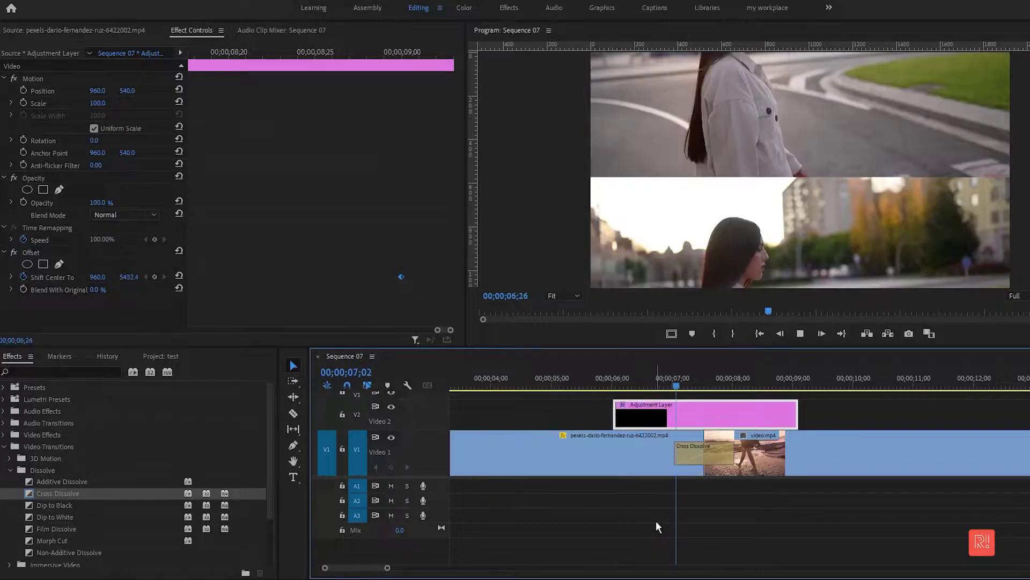
pyautogui.press('space')
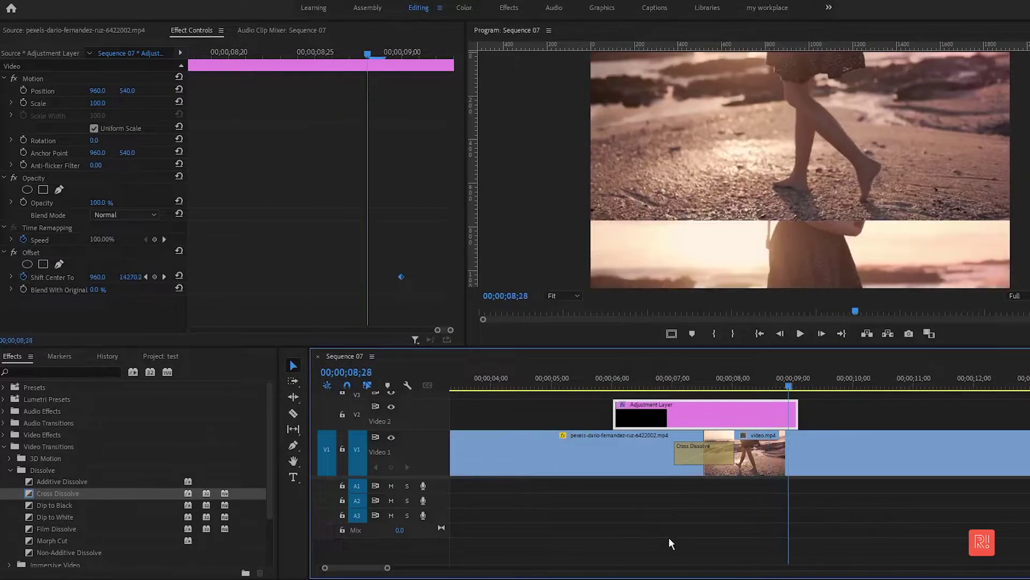
pyautogui.moveTo(723, 375); pyautogui.dragTo(703, 380)
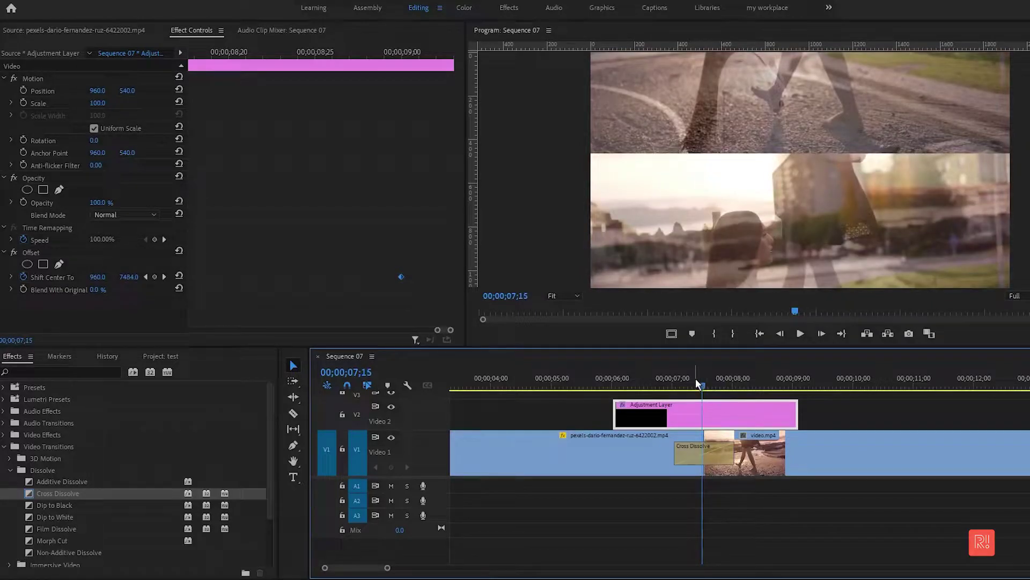
pyautogui.moveTo(703, 378); pyautogui.dragTo(652, 378)
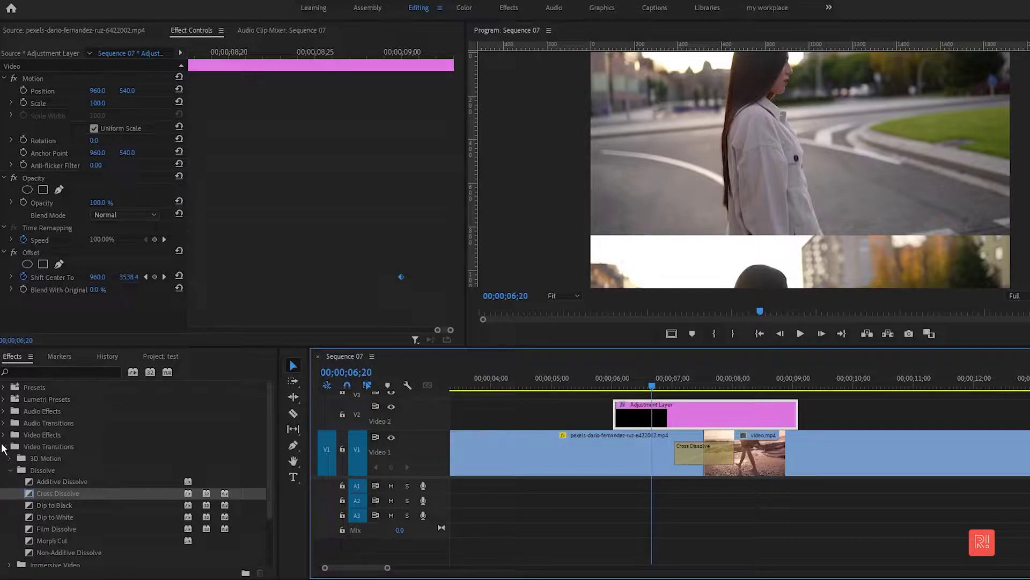
# - Apply Directional Blur from Video Effects > Blur & Sharpen to the adjustment layer
pyautogui.click(4, 446)
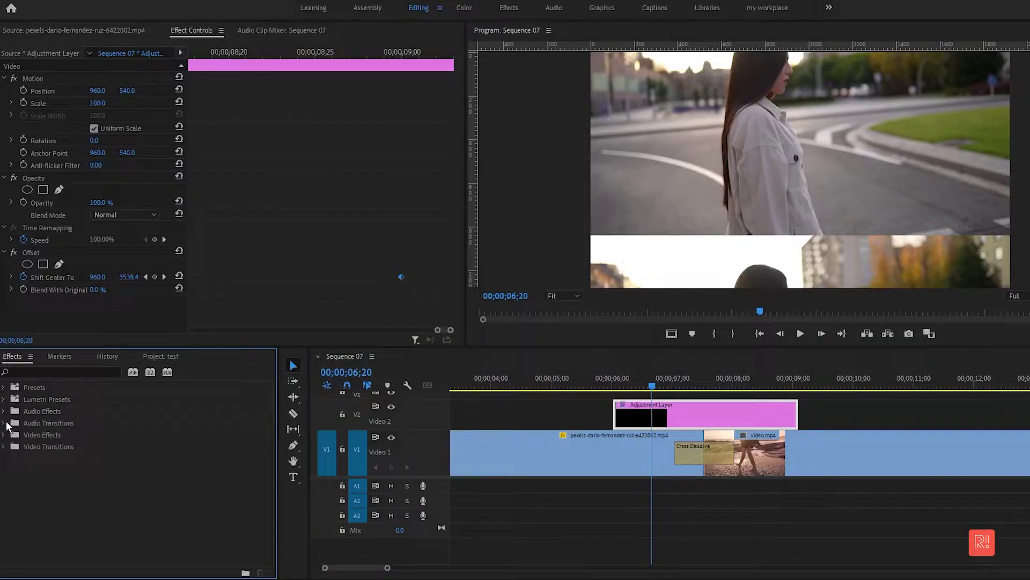
pyautogui.click(4, 435)
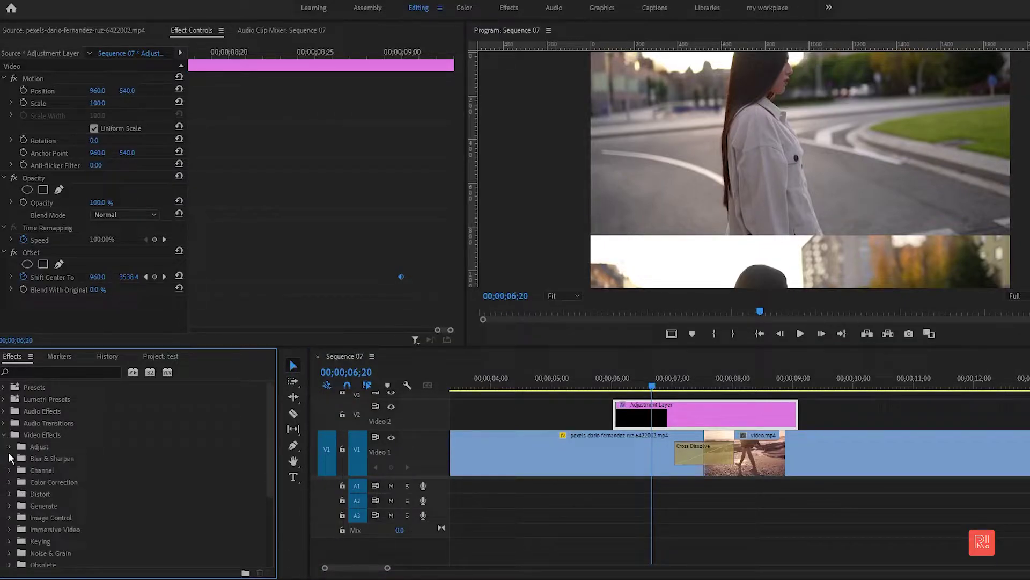
pyautogui.click(9, 458)
pyautogui.scroll(-1, 135, 422)
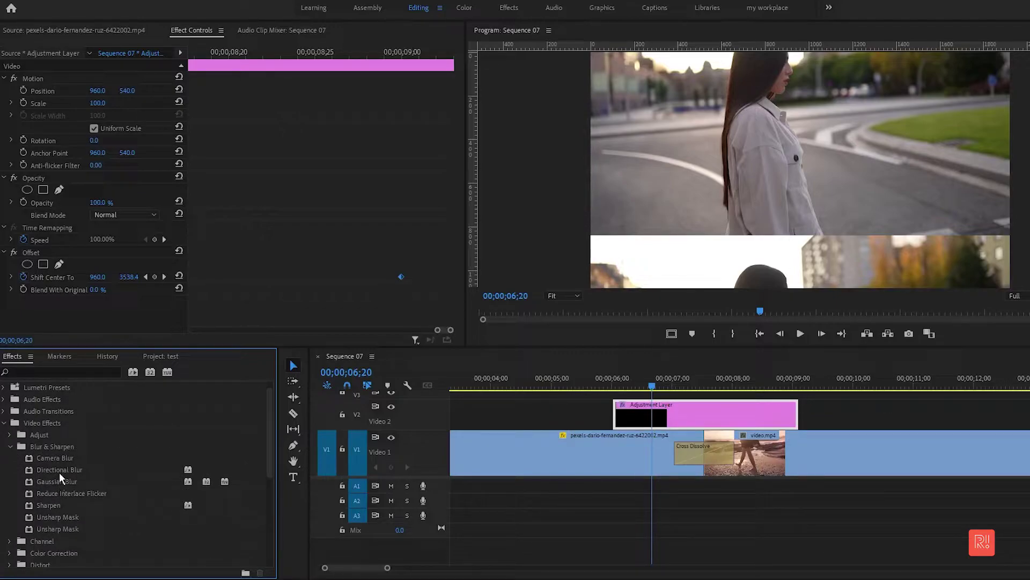
pyautogui.moveTo(59, 472); pyautogui.dragTo(668, 412)
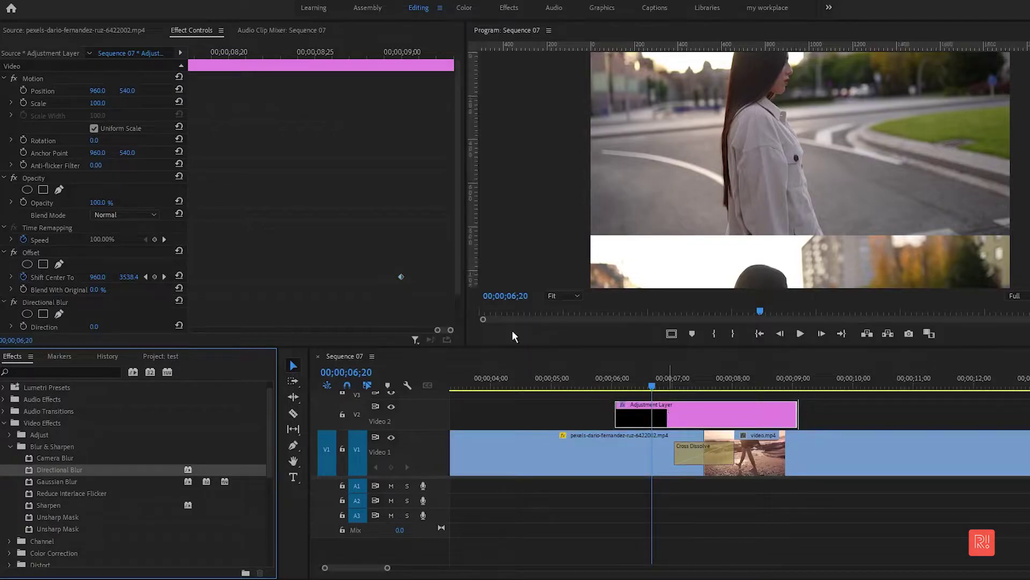
pyautogui.scroll(-2, 458, 176)
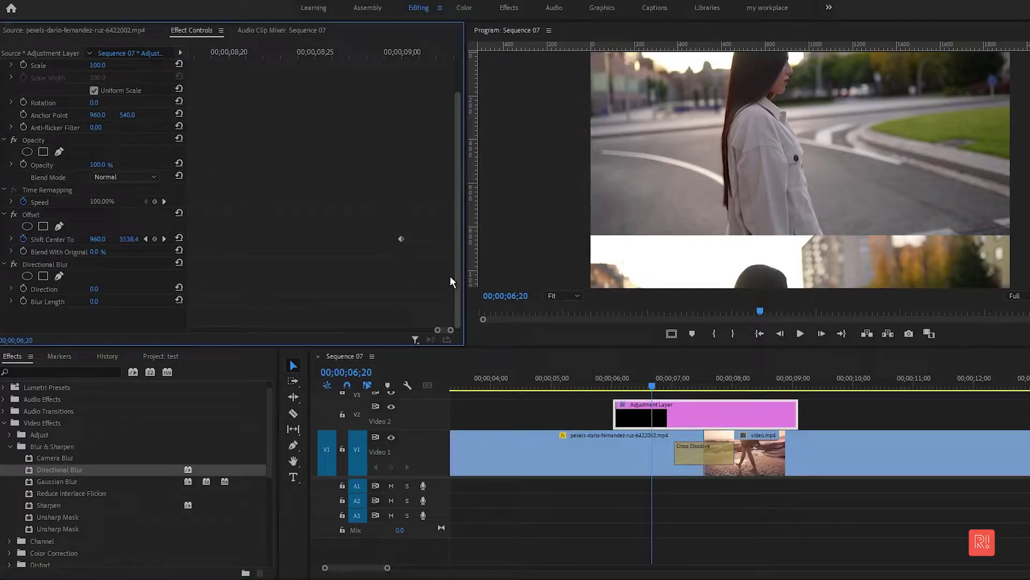
# - Scrub the playhead from 06;01 to about 08;21 to view the slide
pyautogui.click(614, 379)
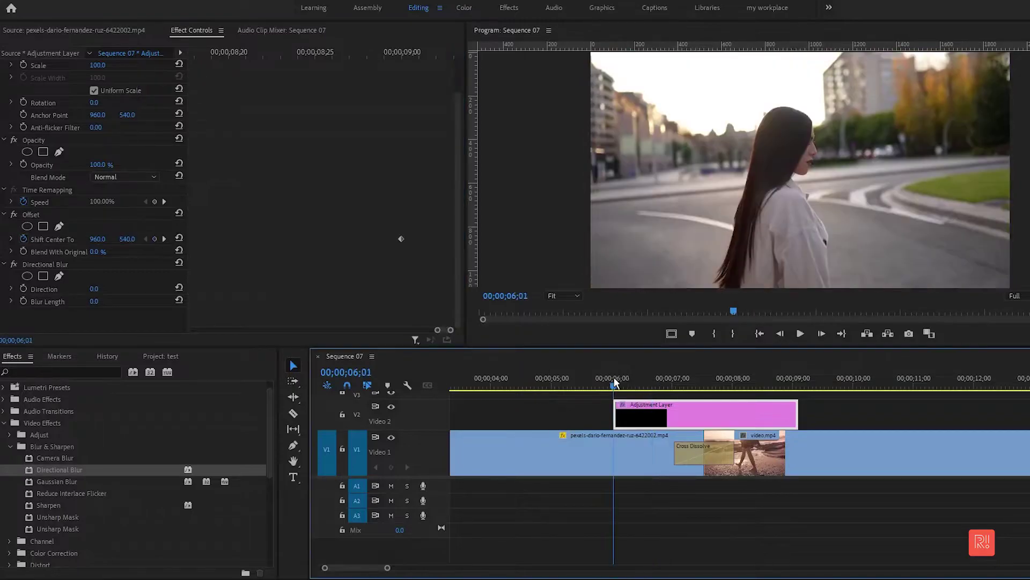
pyautogui.moveTo(615, 381); pyautogui.dragTo(617, 380)
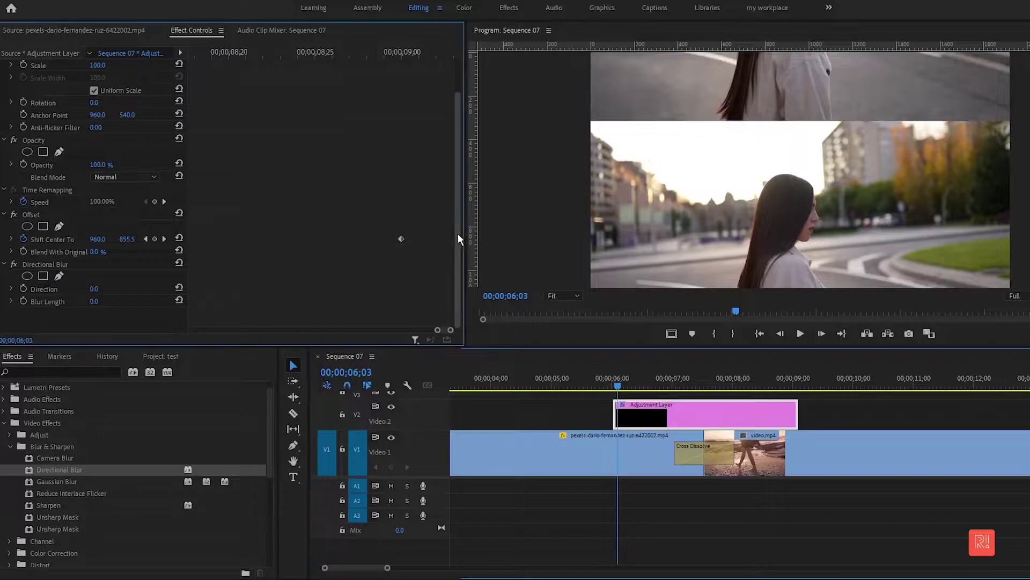
pyautogui.click(246, 54)
# - Zoom out the keyframe ruler, park at 06;01, and start a Blur Length keyframe at 0
pyautogui.moveTo(248, 56); pyautogui.dragTo(142, 59)
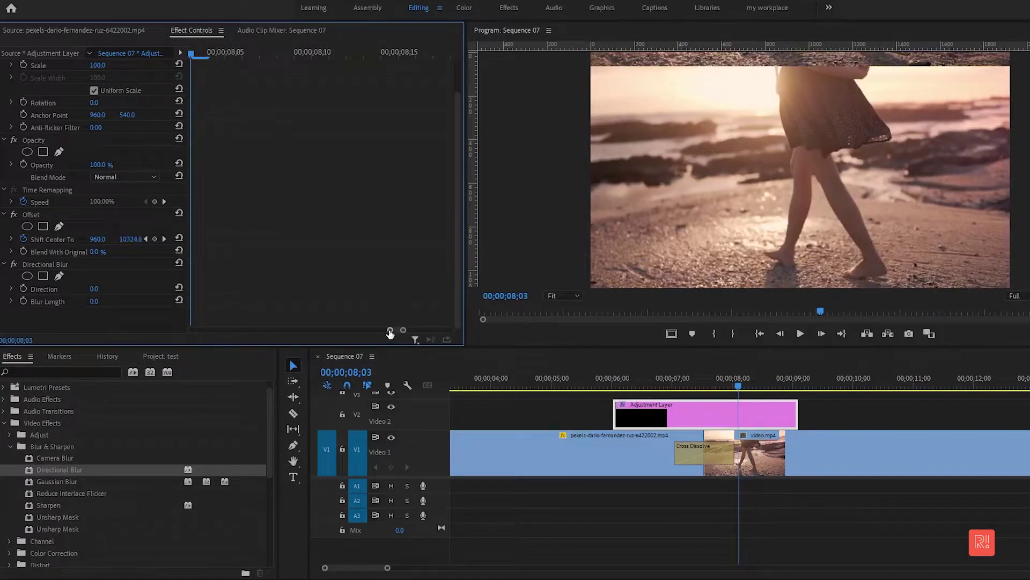
pyautogui.moveTo(390, 330); pyautogui.dragTo(351, 330)
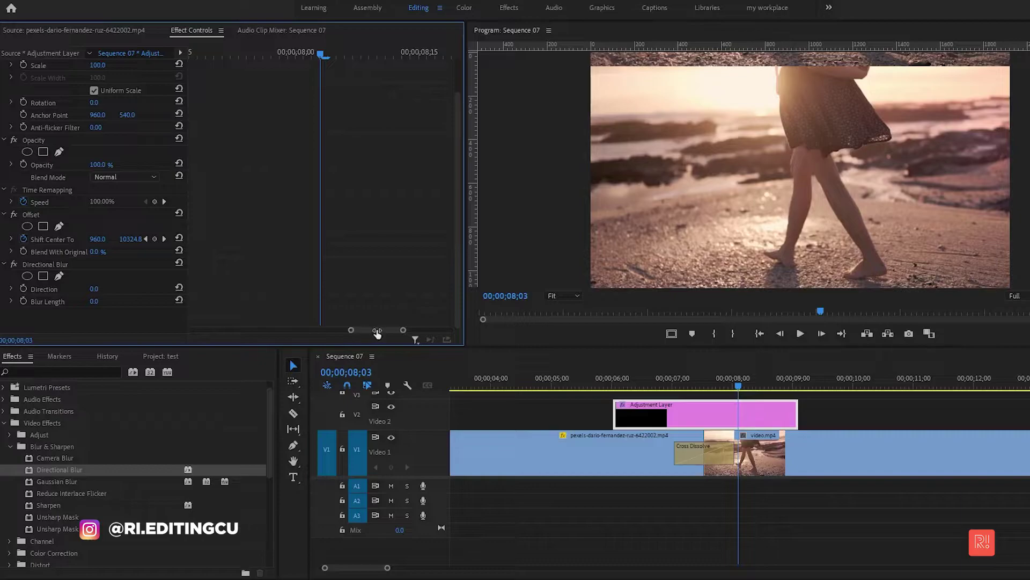
pyautogui.click(610, 378)
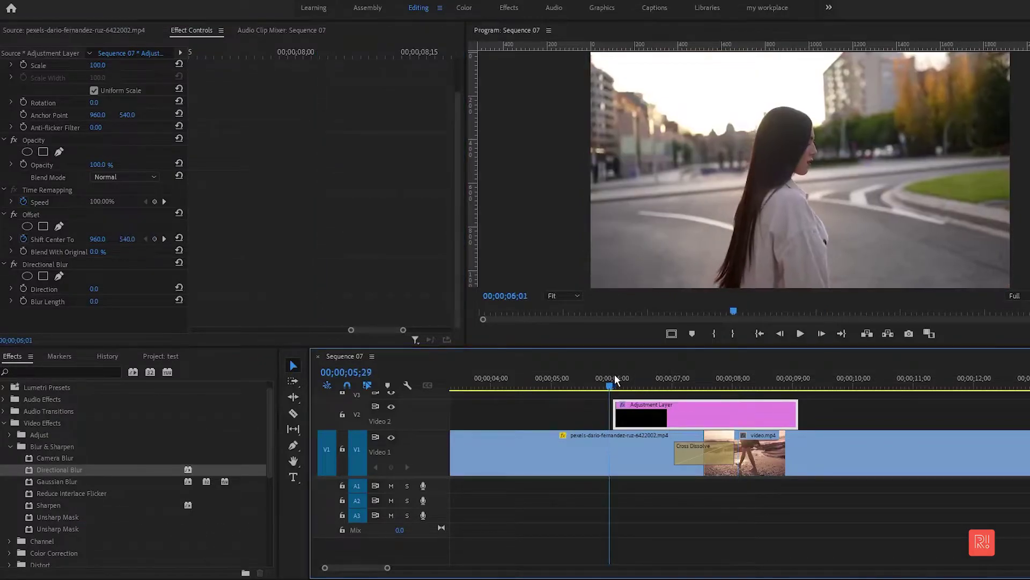
pyautogui.moveTo(610, 377); pyautogui.dragTo(616, 377)
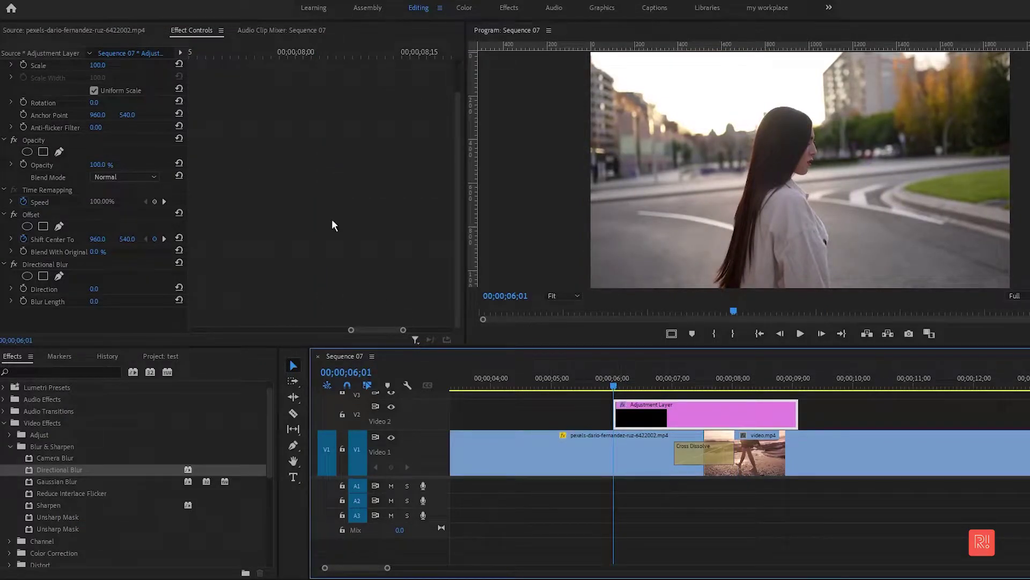
pyautogui.click(325, 179)
pyautogui.click(255, 54)
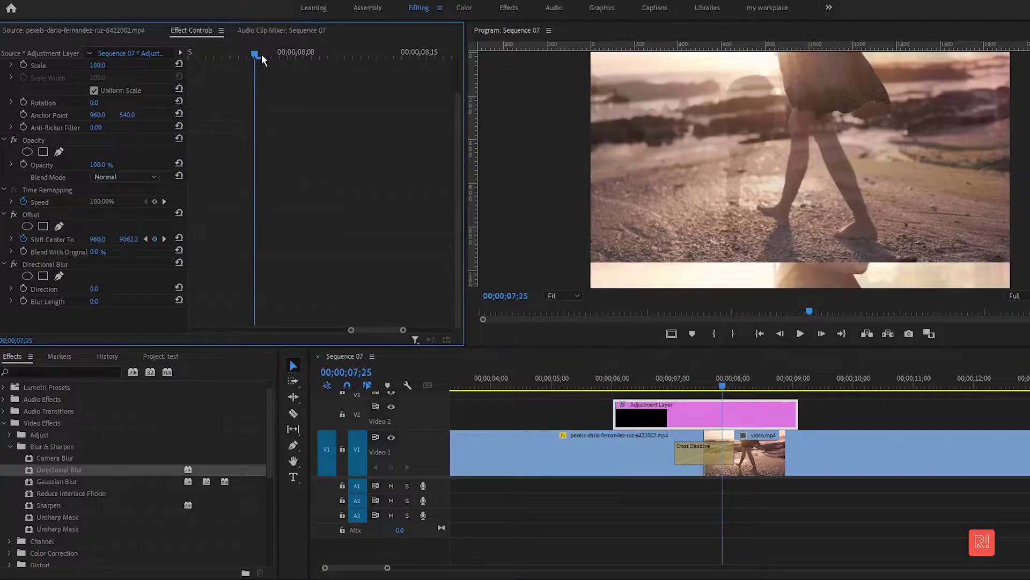
pyautogui.moveTo(351, 331); pyautogui.dragTo(231, 332)
pyautogui.press('j')
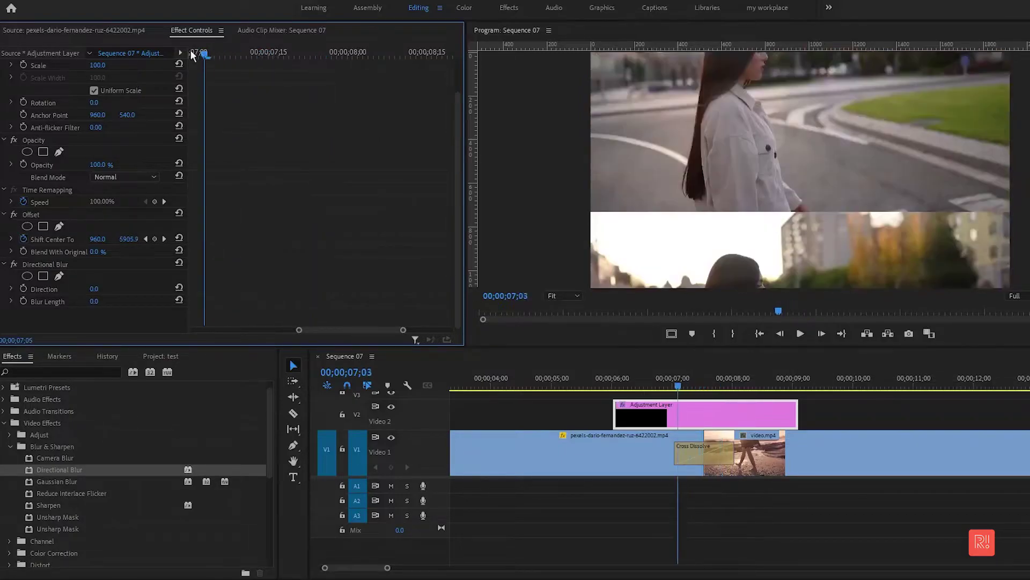
pyautogui.press('k')
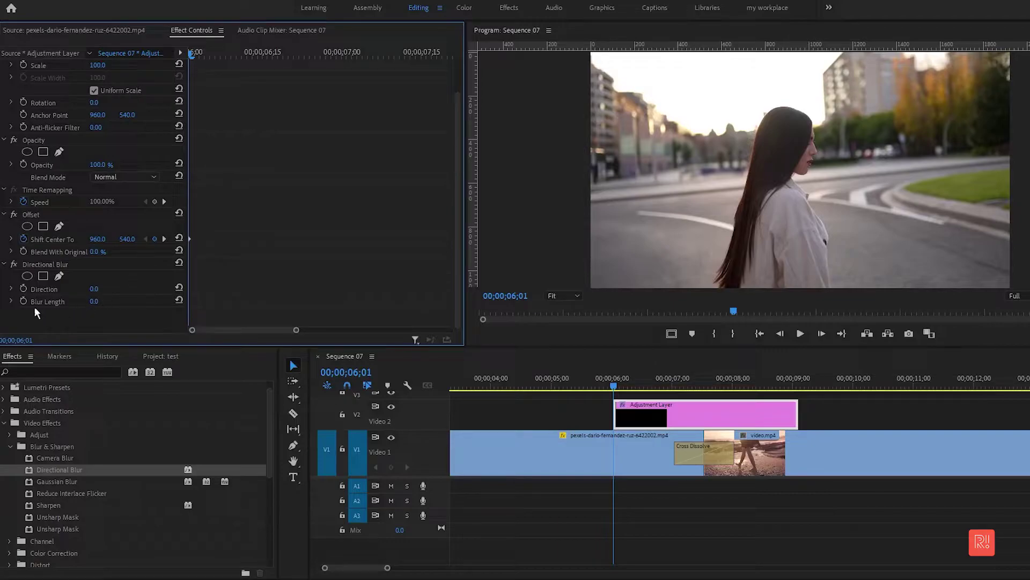
pyautogui.moveTo(296, 332); pyautogui.dragTo(502, 338)
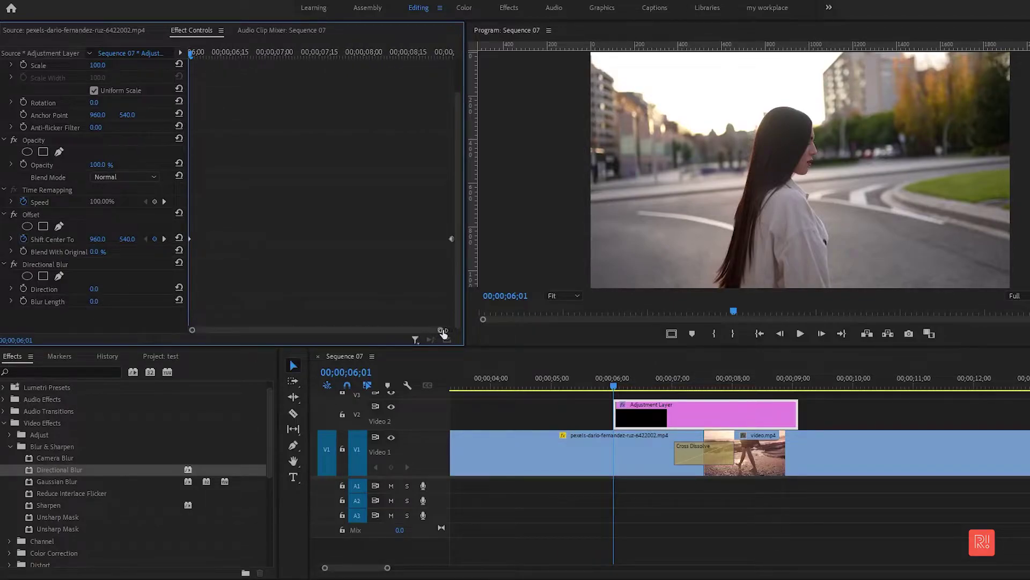
pyautogui.click(27, 301)
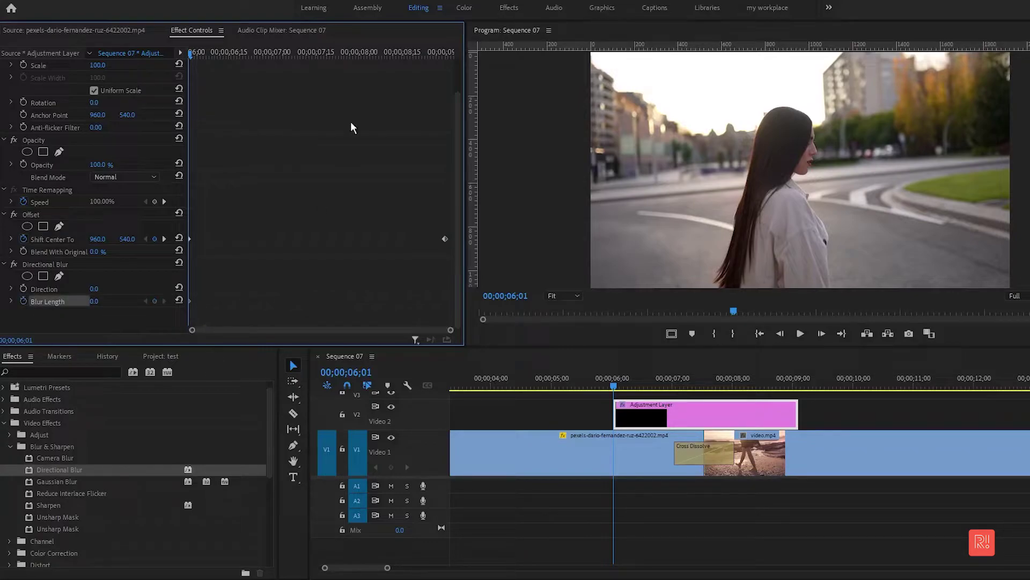
# - Set Blur Length to 180 at 08;24, then preview the transition from 06;01
pyautogui.moveTo(368, 53); pyautogui.dragTo(430, 60)
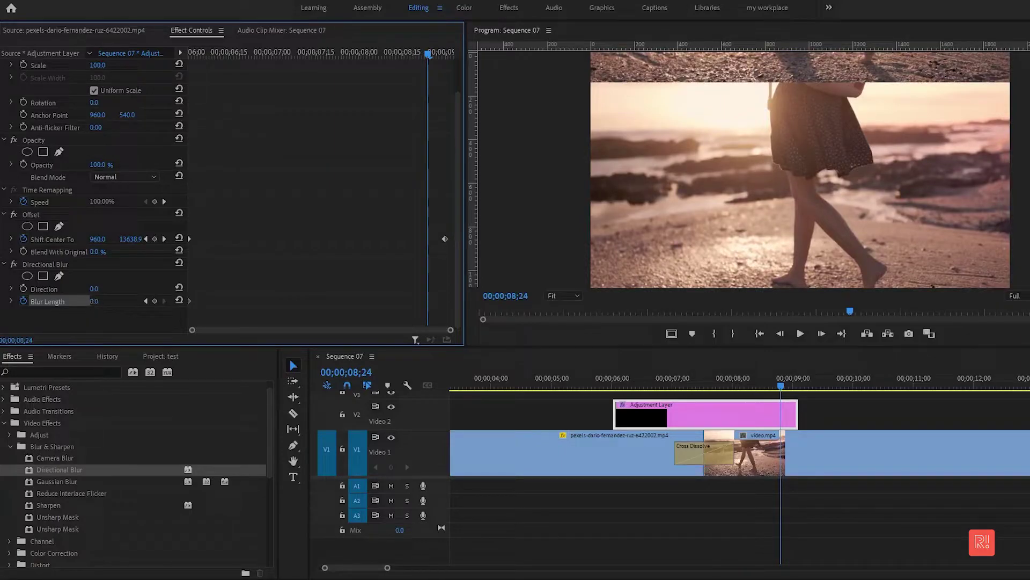
pyautogui.moveTo(95, 301); pyautogui.dragTo(215, 301)
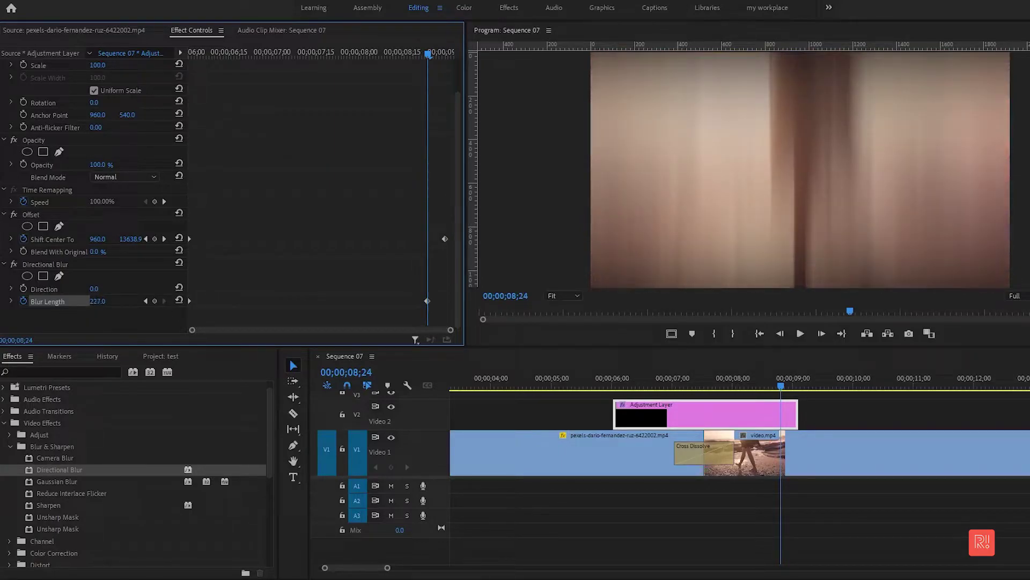
pyautogui.moveTo(97, 301); pyautogui.dragTo(188, 296)
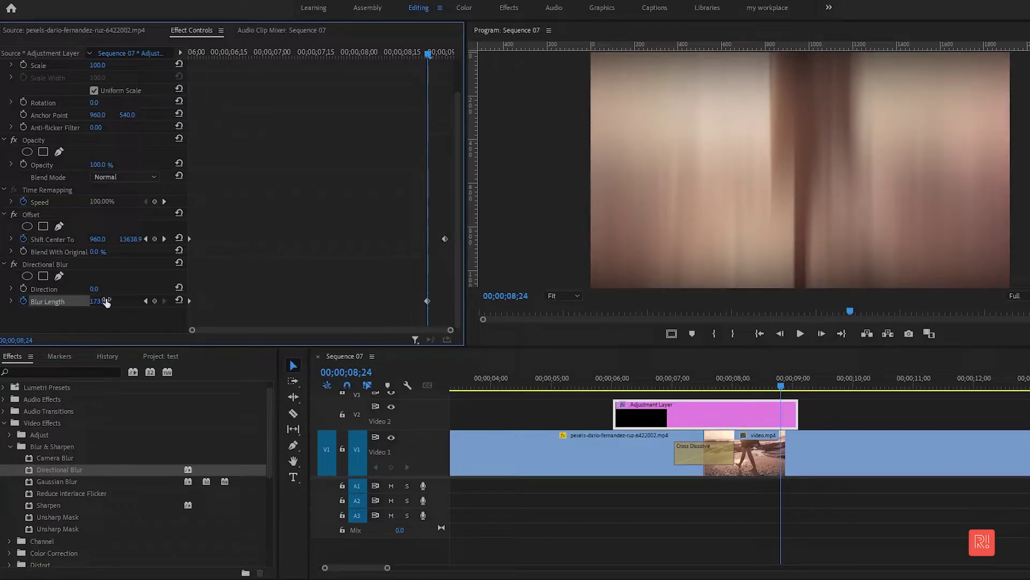
pyautogui.moveTo(104, 301); pyautogui.dragTo(101, 301)
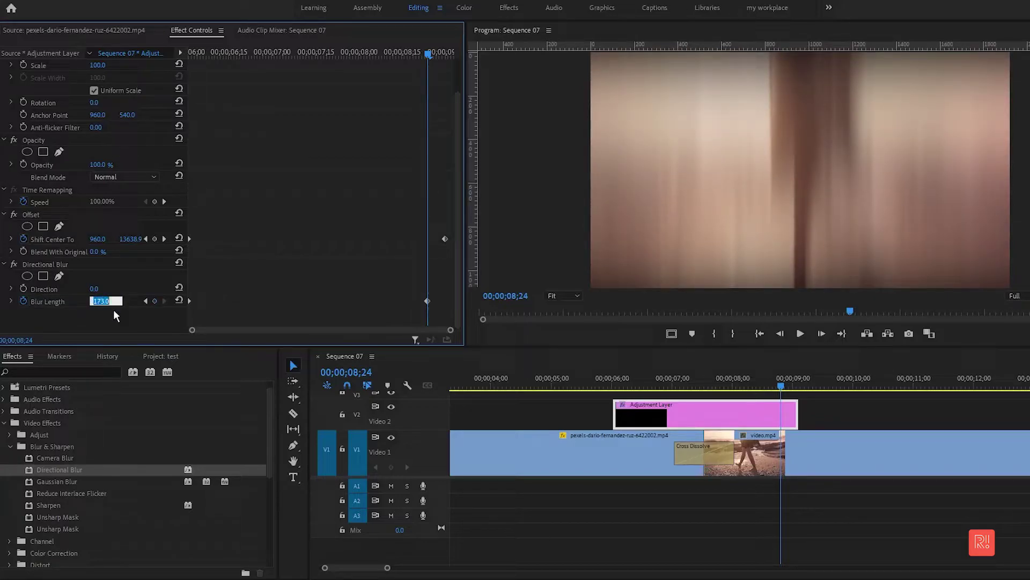
pyautogui.write('180')
pyautogui.press('Return')
pyautogui.moveTo(263, 58); pyautogui.dragTo(152, 58)
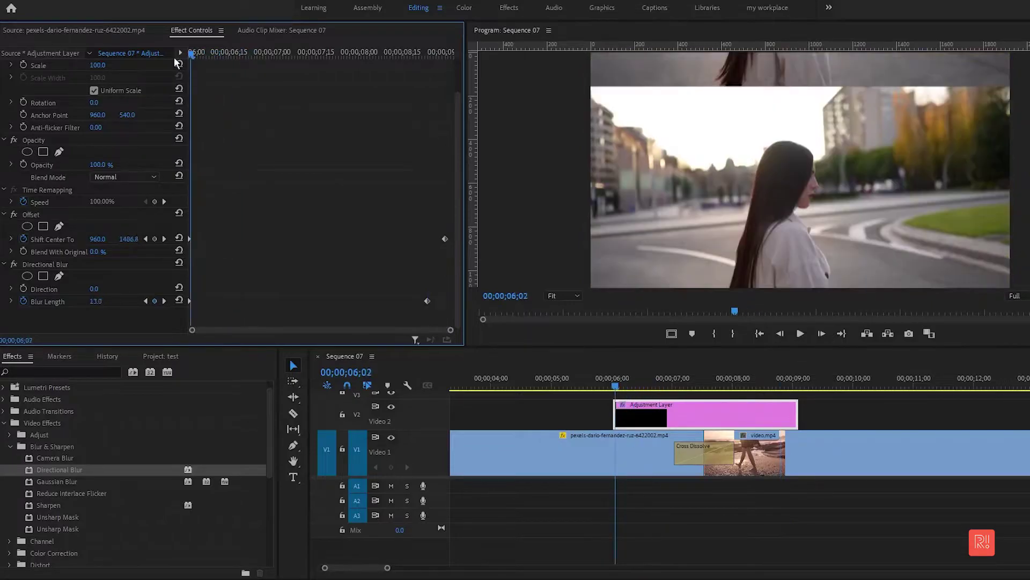
pyautogui.press('space')
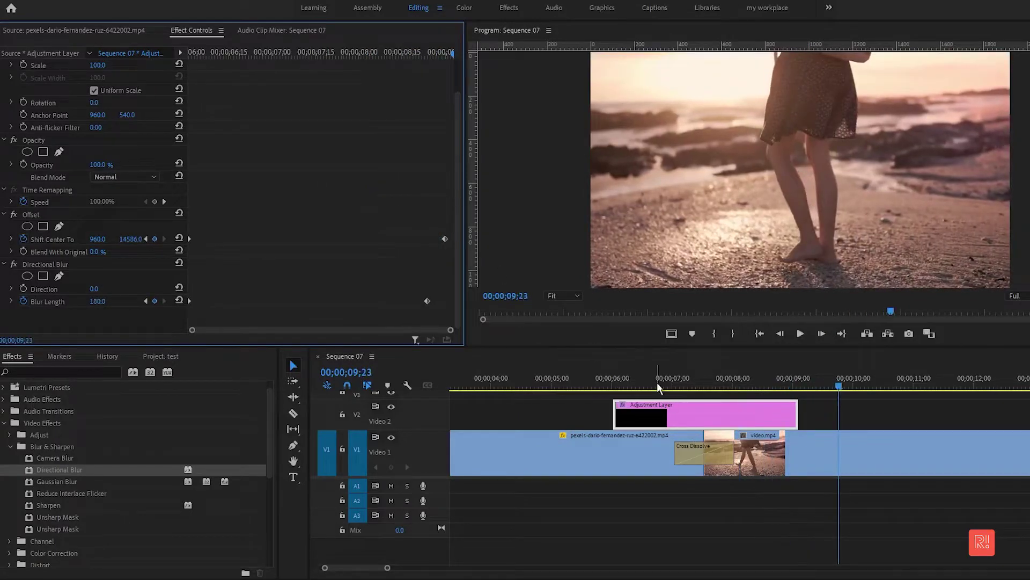
pyautogui.moveTo(644, 379)
pyautogui.mouseDown()
pyautogui.moveTo(615, 378)
pyautogui.moveTo(633, 376)
pyautogui.mouseUp()
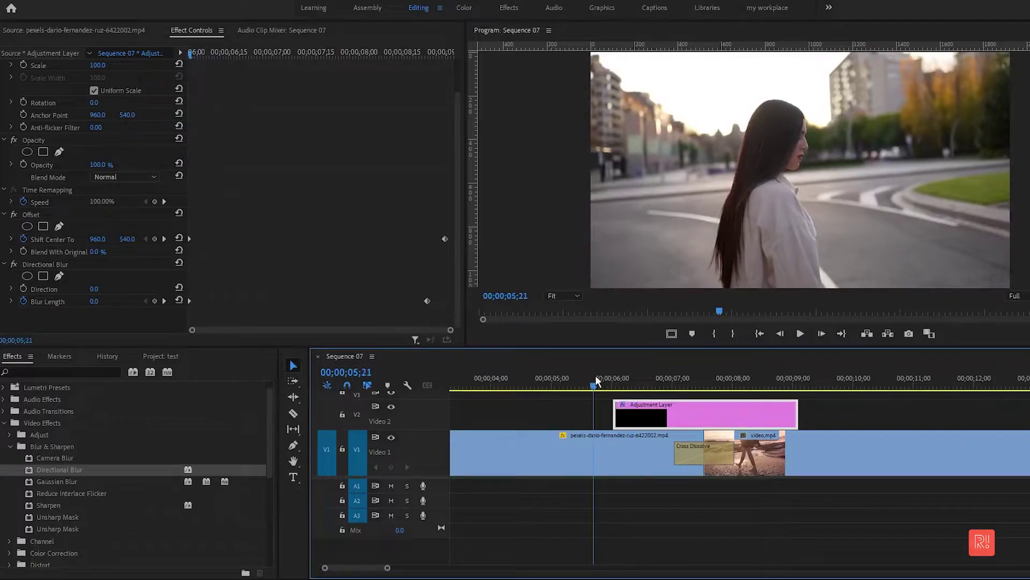
pyautogui.moveTo(633, 381); pyautogui.dragTo(609, 382)
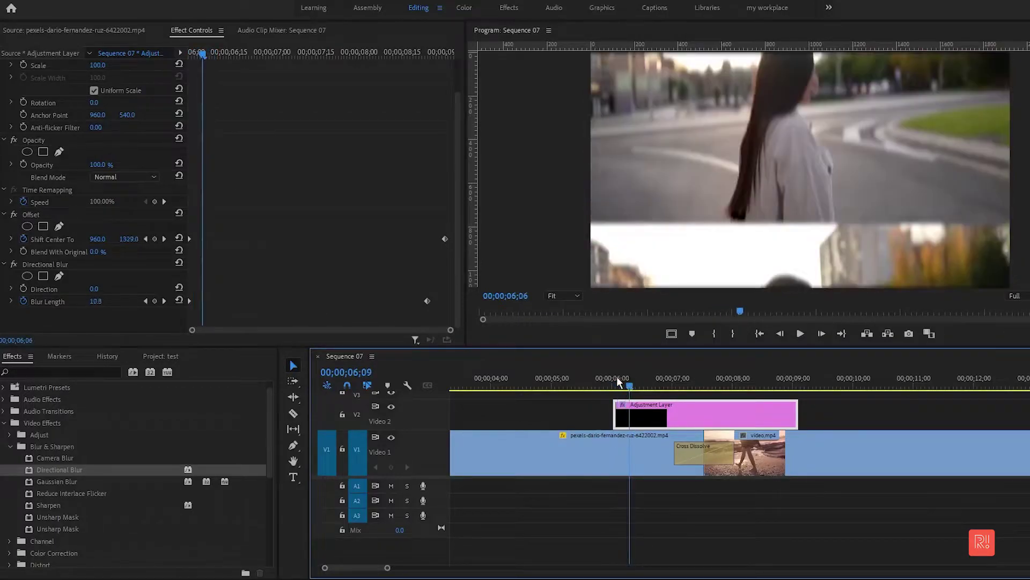
pyautogui.press('space')
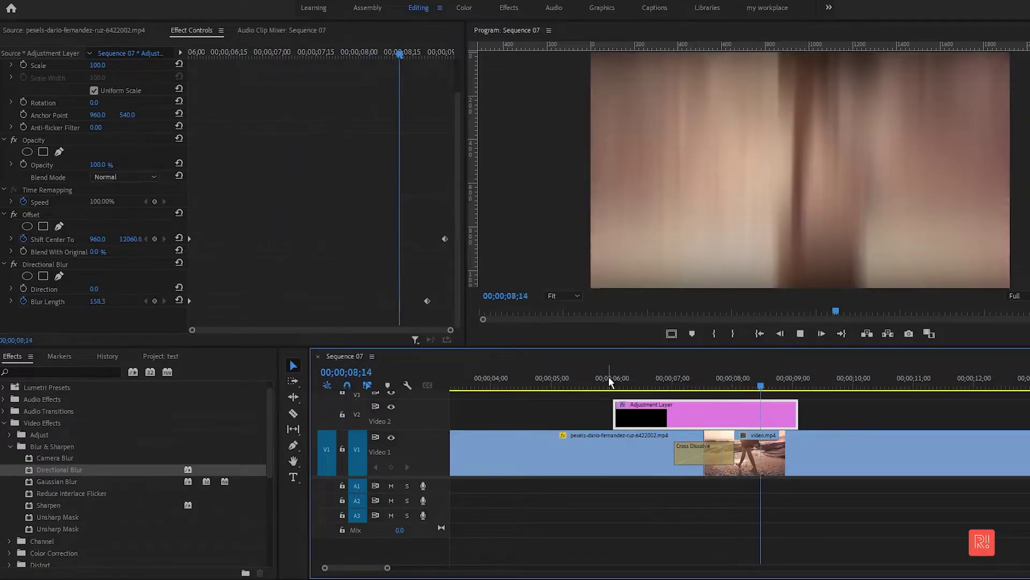
pyautogui.click(618, 382)
pyautogui.moveTo(620, 382); pyautogui.dragTo(615, 381)
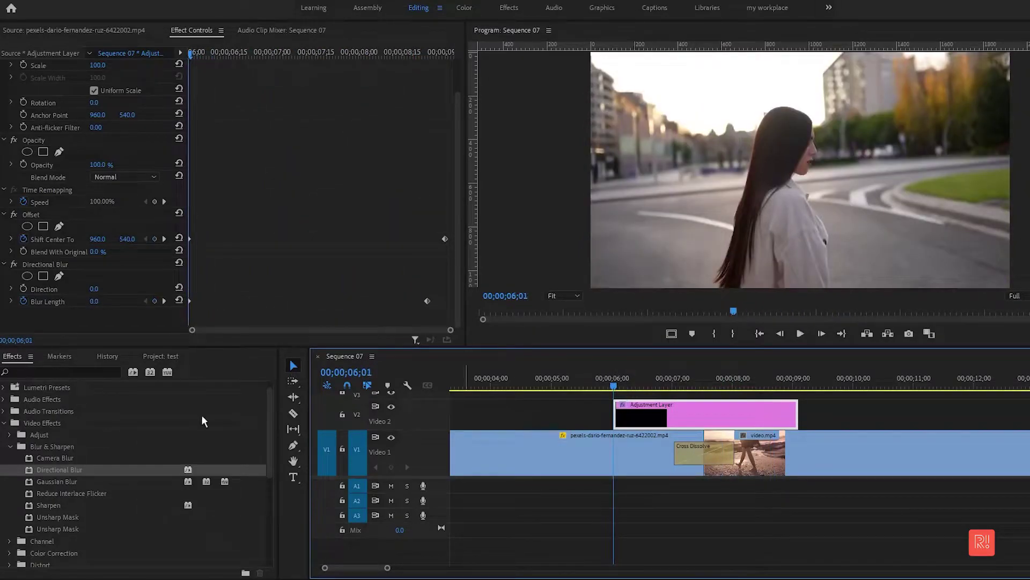
pyautogui.press('Right')
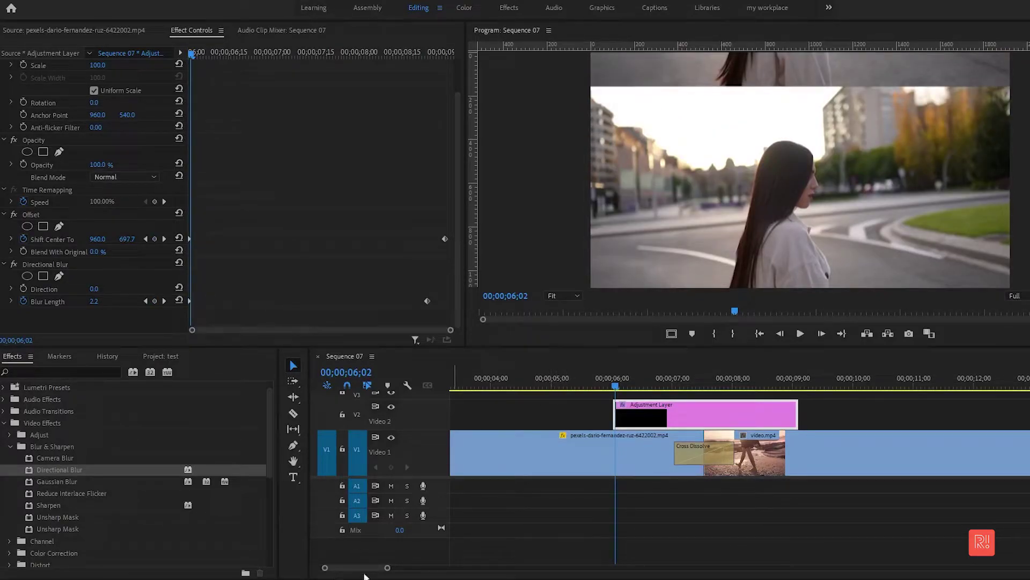
pyautogui.moveTo(387, 568); pyautogui.dragTo(392, 567)
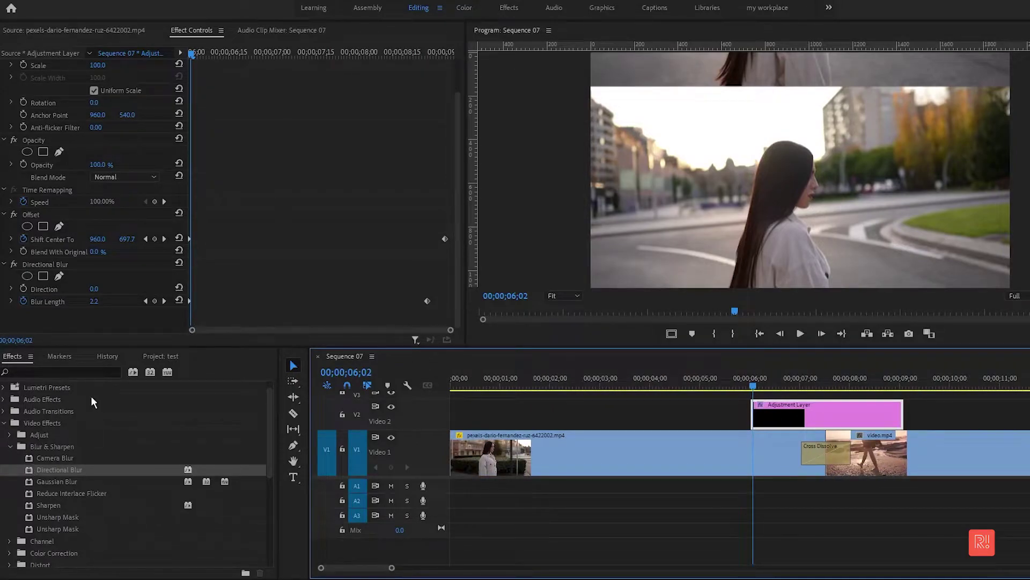
# - Search 'trans' and drop the Transform effect onto the adjustment layer
pyautogui.click(98, 372)
pyautogui.write('trans')
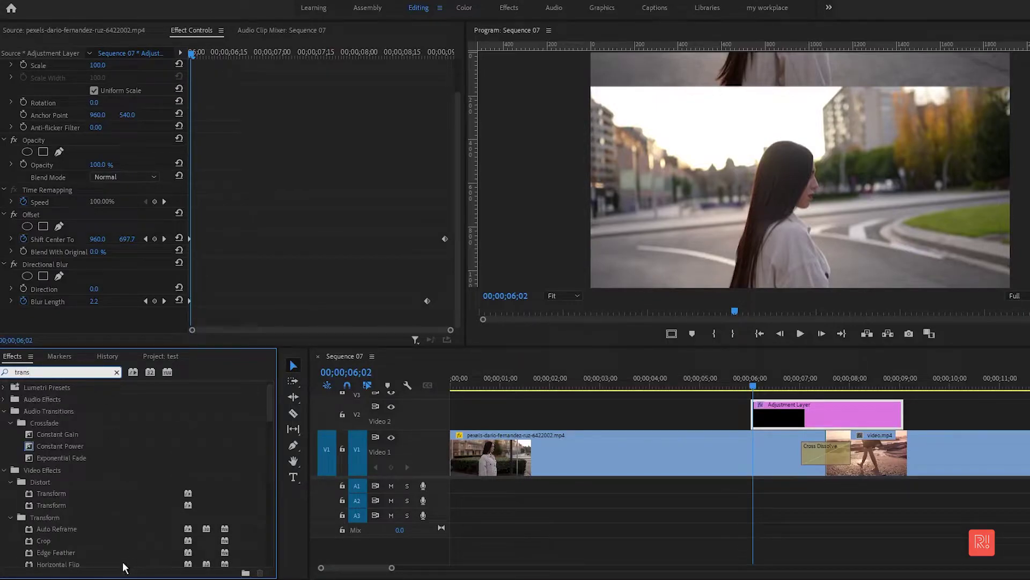
pyautogui.moveTo(53, 505); pyautogui.dragTo(792, 413)
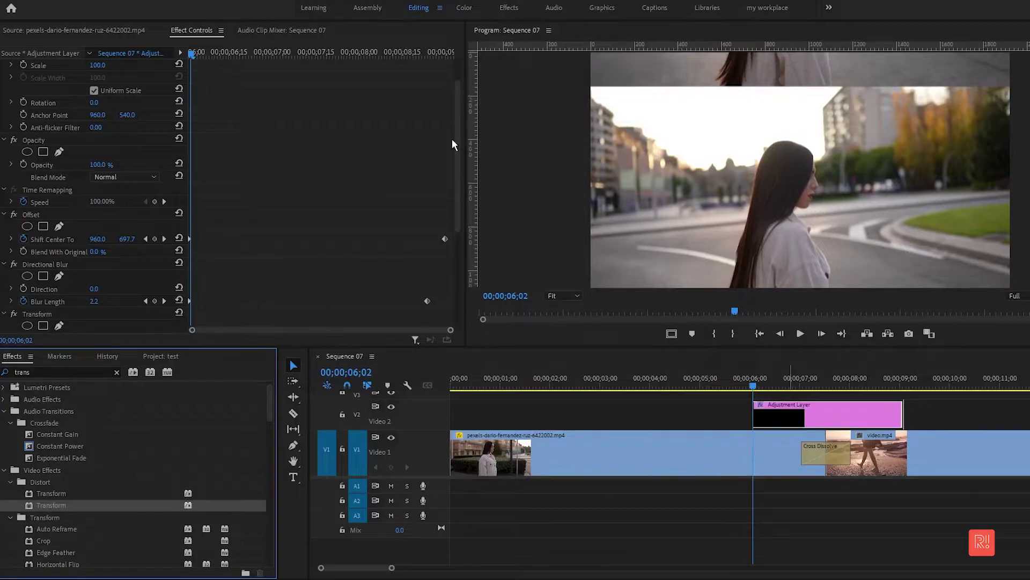
pyautogui.scroll(-1, 452, 138)
pyautogui.moveTo(464, 182); pyautogui.dragTo(463, 320)
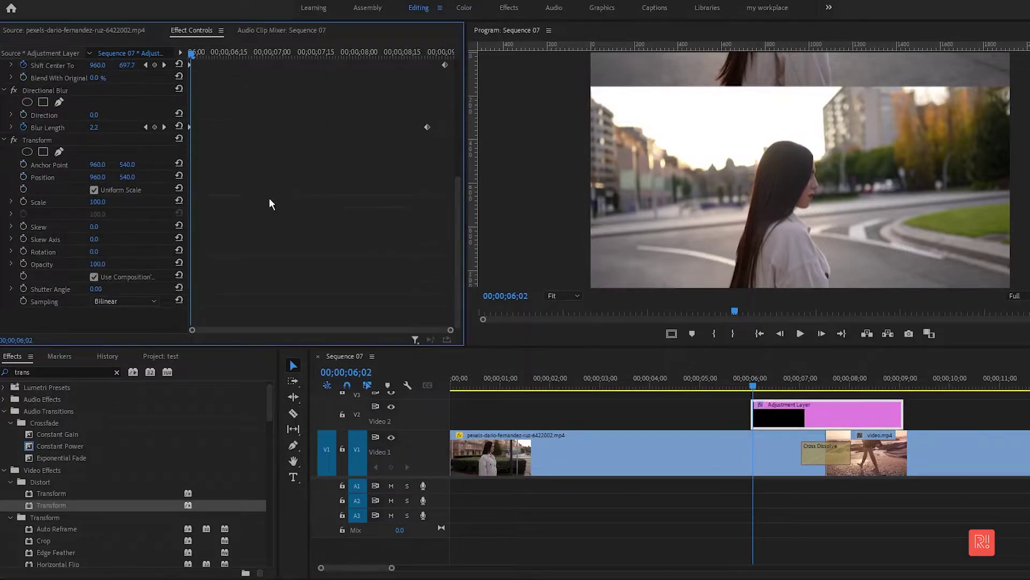
# - Keyframe the adjustment layer's Scale: 56 at 06;15, held at 08;13, back to 100 at 08;24
pyautogui.moveTo(196, 51); pyautogui.dragTo(172, 56)
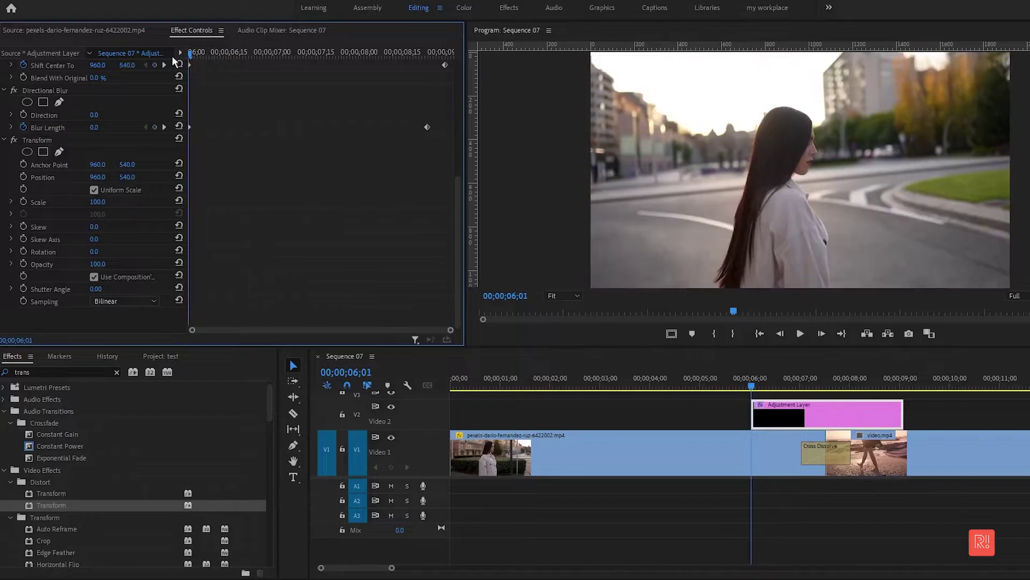
pyautogui.click(24, 201)
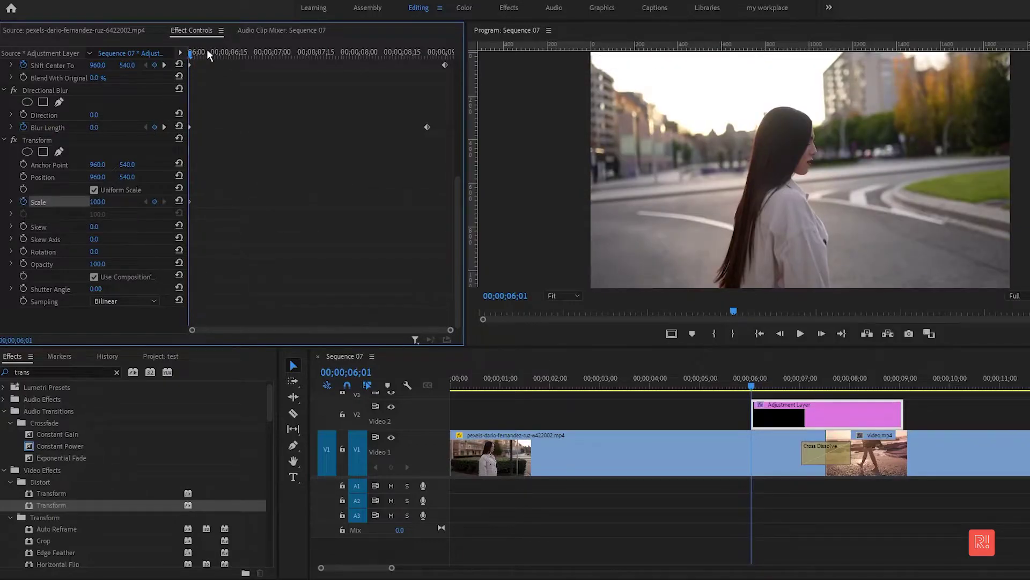
pyautogui.moveTo(207, 51); pyautogui.dragTo(232, 56)
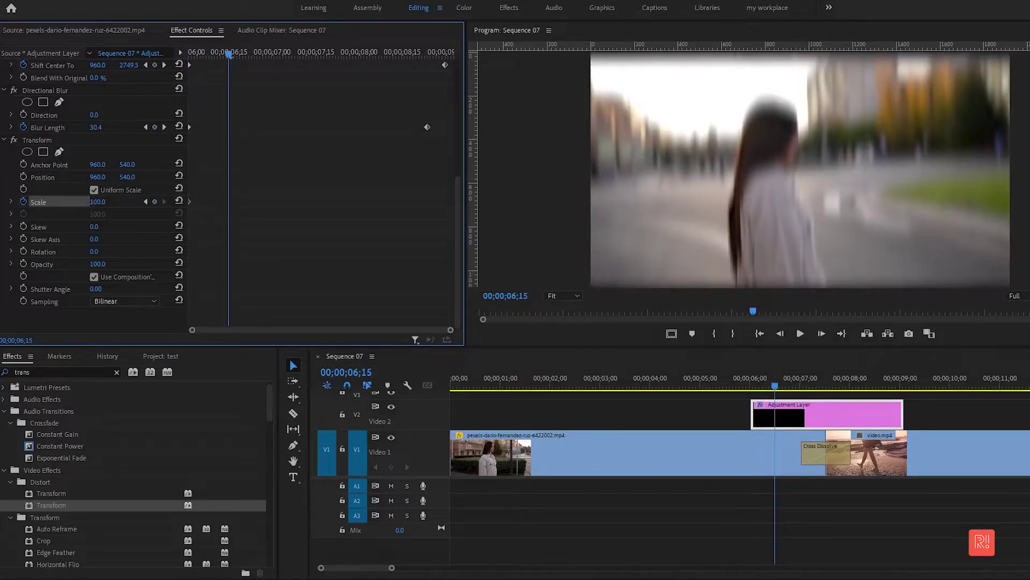
pyautogui.moveTo(97, 202); pyautogui.dragTo(73, 202)
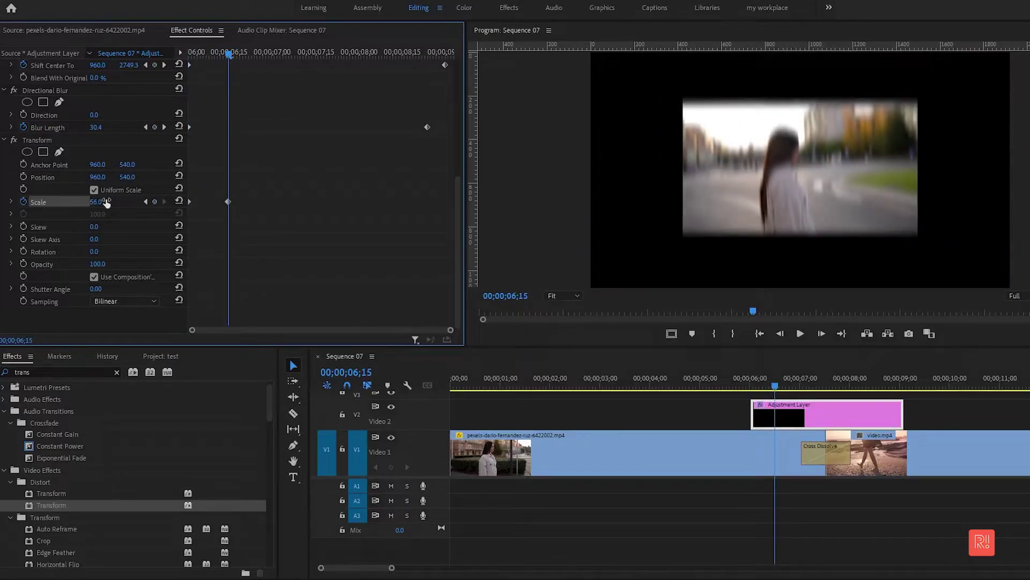
pyautogui.moveTo(367, 53); pyautogui.dragTo(397, 62)
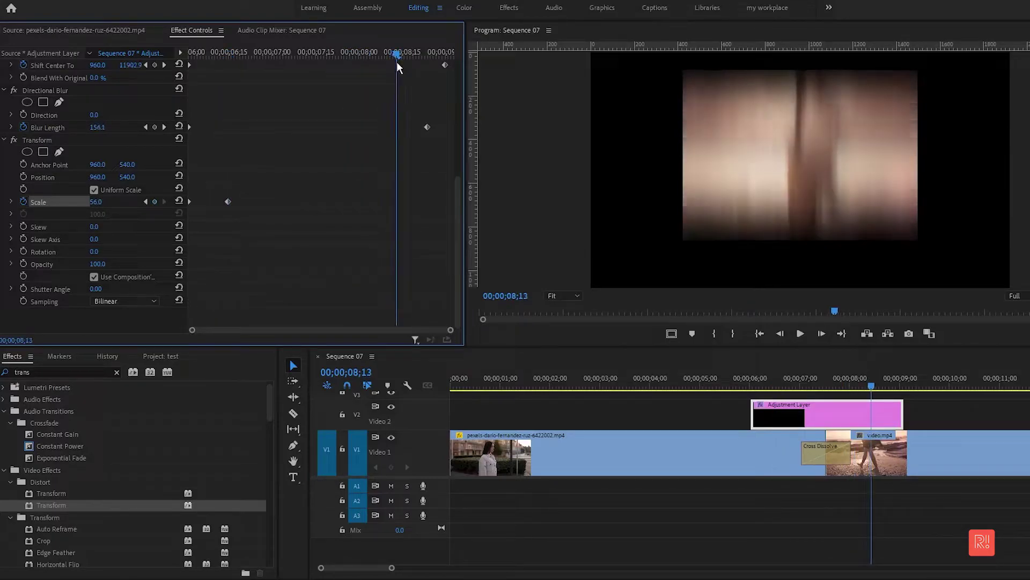
pyautogui.click(154, 201)
pyautogui.moveTo(397, 53); pyautogui.dragTo(429, 59)
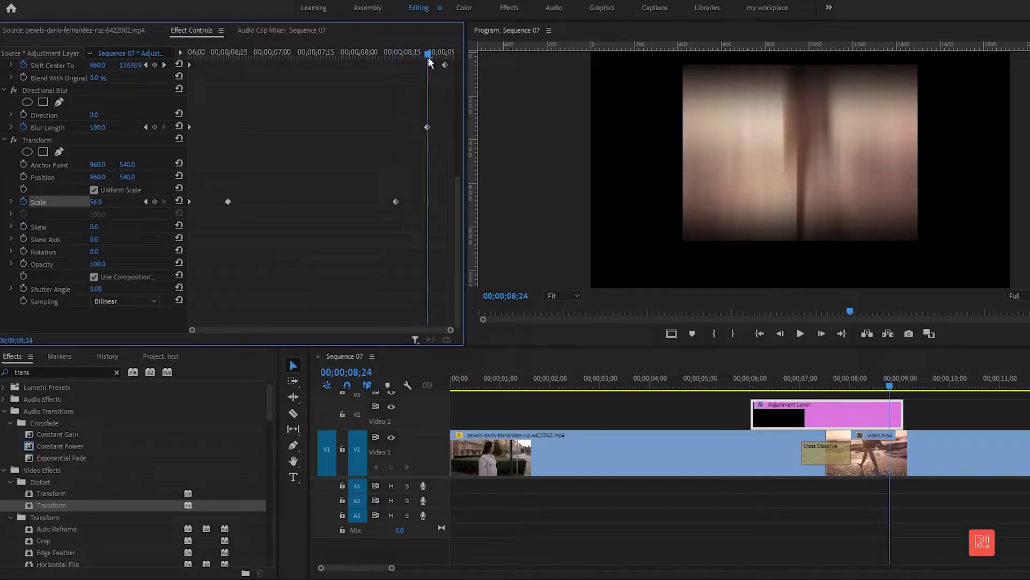
pyautogui.click(182, 200)
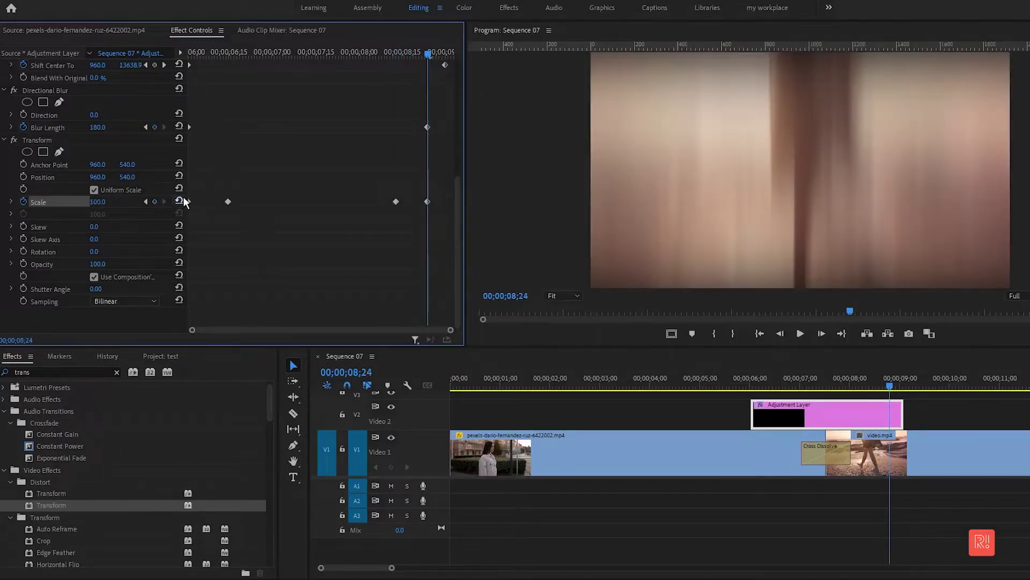
pyautogui.click(753, 376)
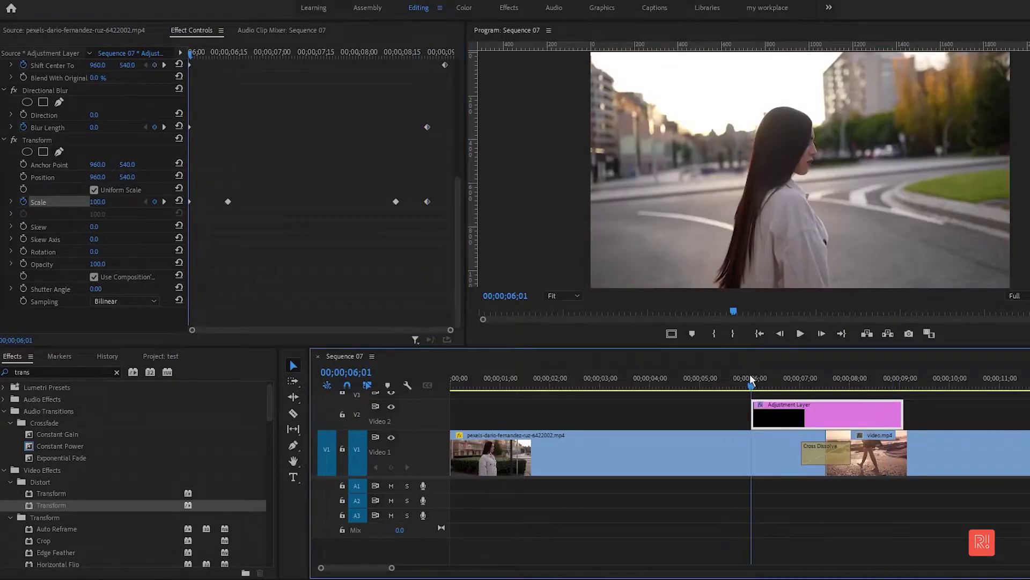
# - Preview the zoom transition from just before its start on a zoomed-out timeline
pyautogui.click(706, 379)
pyautogui.click(591, 375)
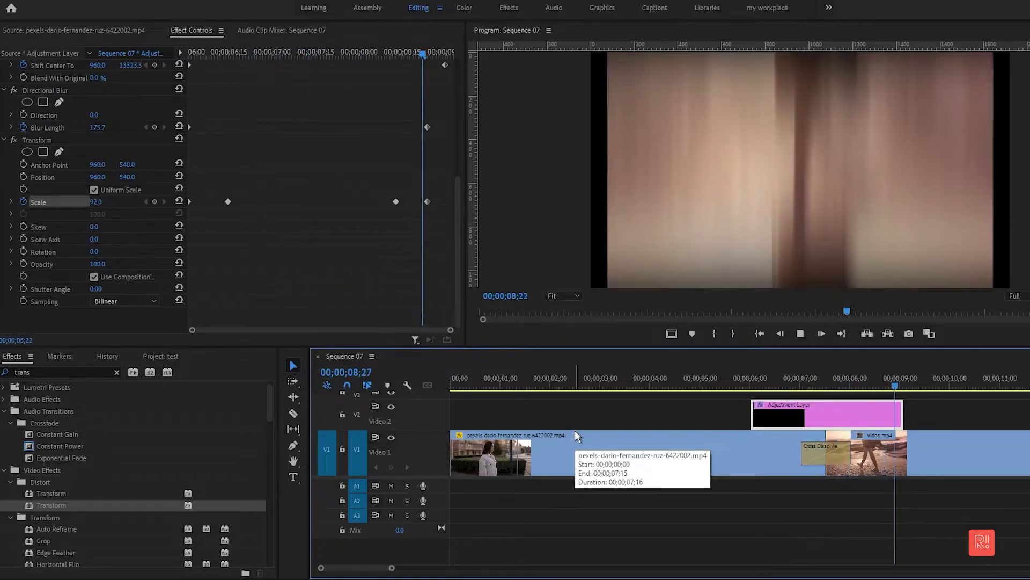
pyautogui.press('space')
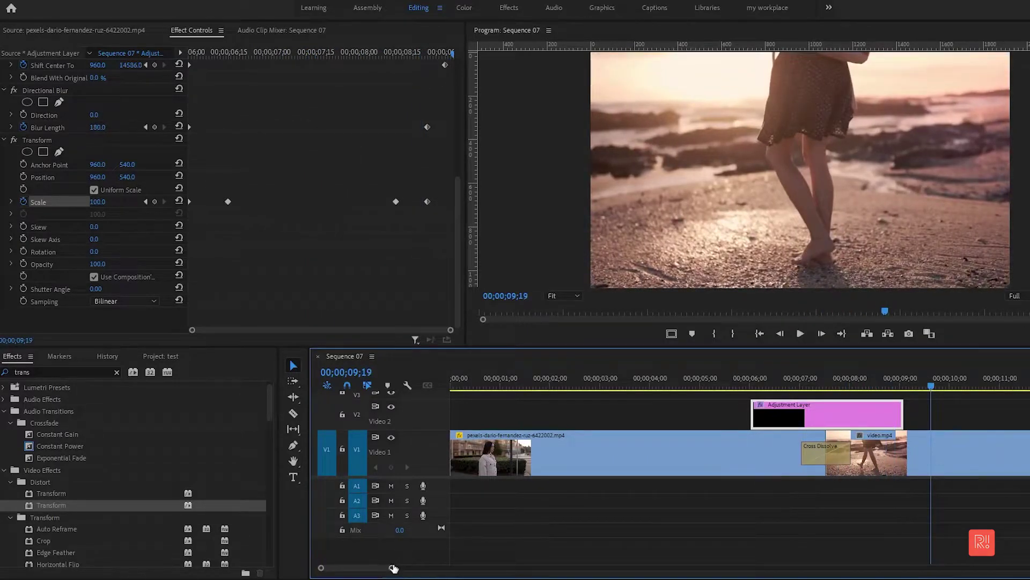
pyautogui.moveTo(391, 567); pyautogui.dragTo(475, 567)
pyautogui.click(535, 376)
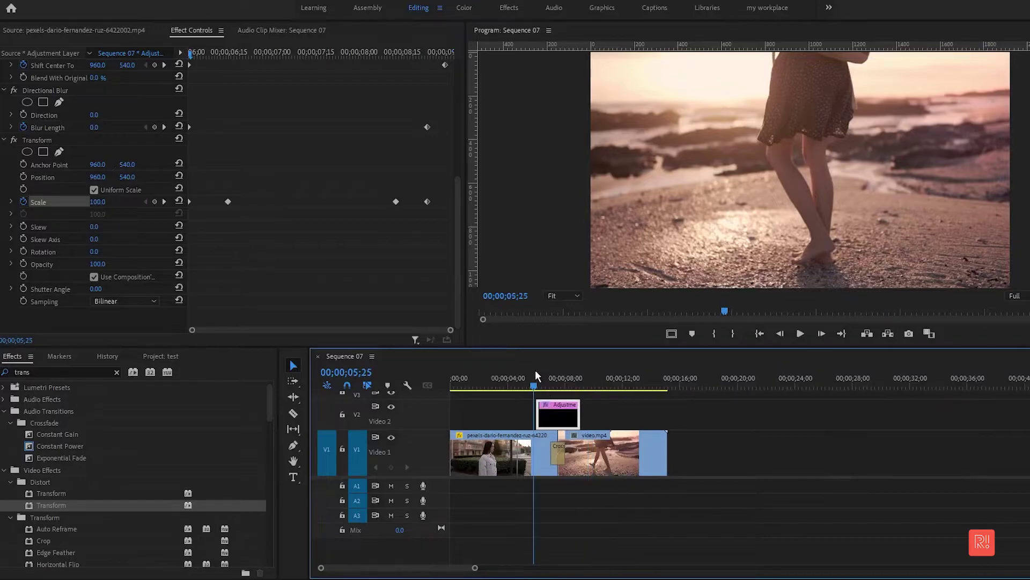
pyautogui.press('space')
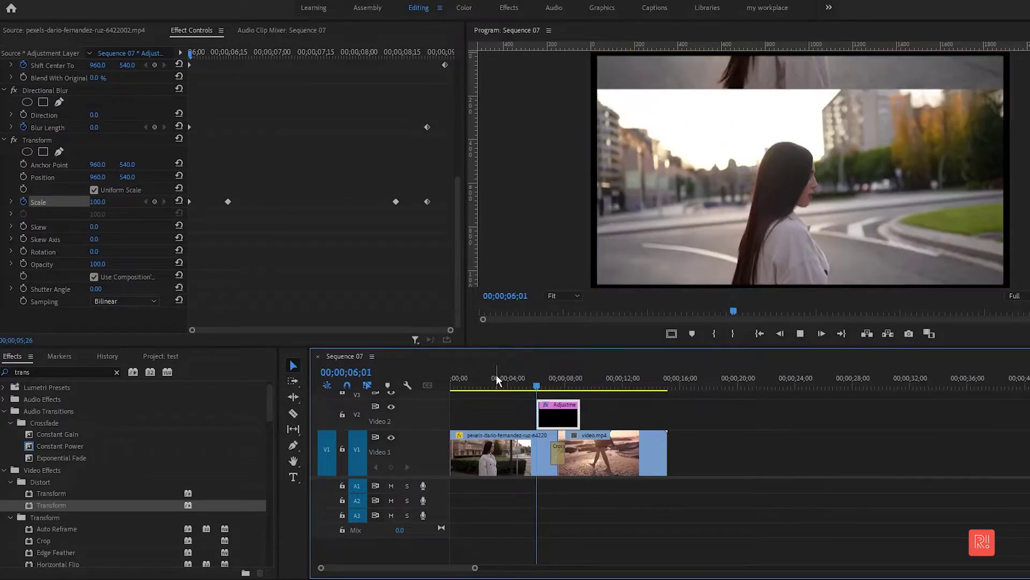
pyautogui.press('space')
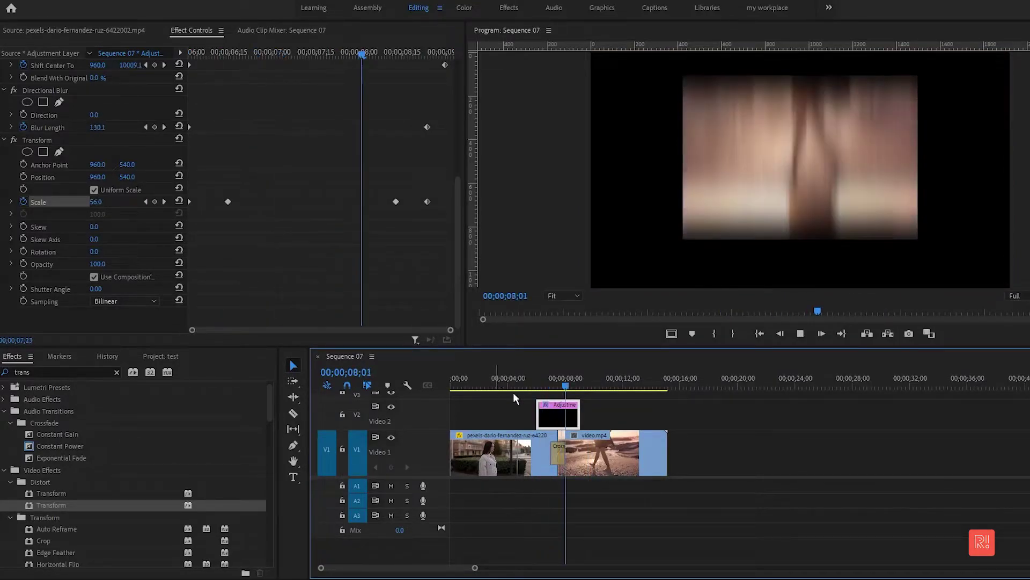
# - Move the 56% Scale keyframe earlier so the zoom-out begins sooner, and fine-tune its timing
pyautogui.moveTo(281, 54); pyautogui.dragTo(171, 48)
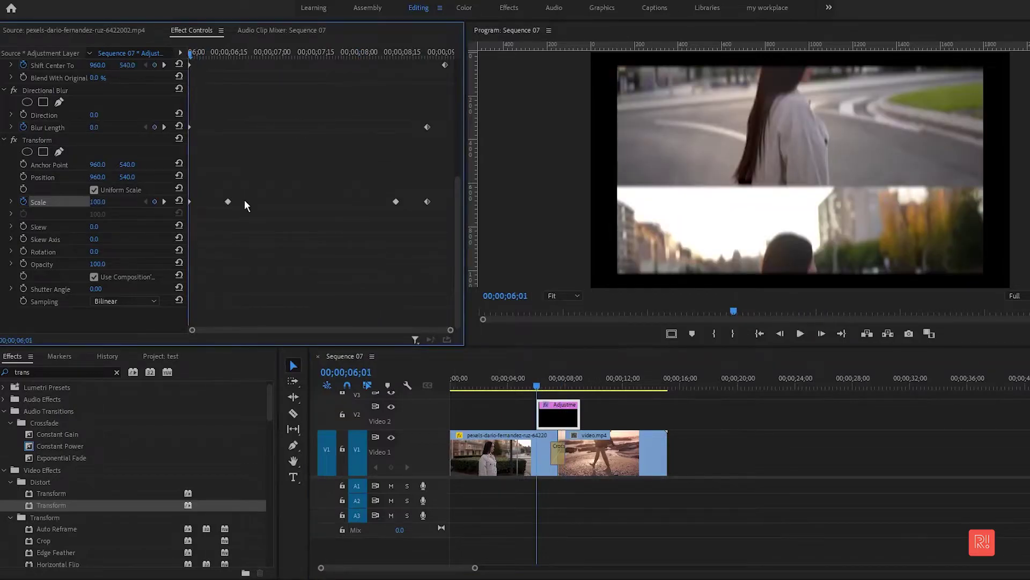
pyautogui.moveTo(229, 201); pyautogui.dragTo(211, 201)
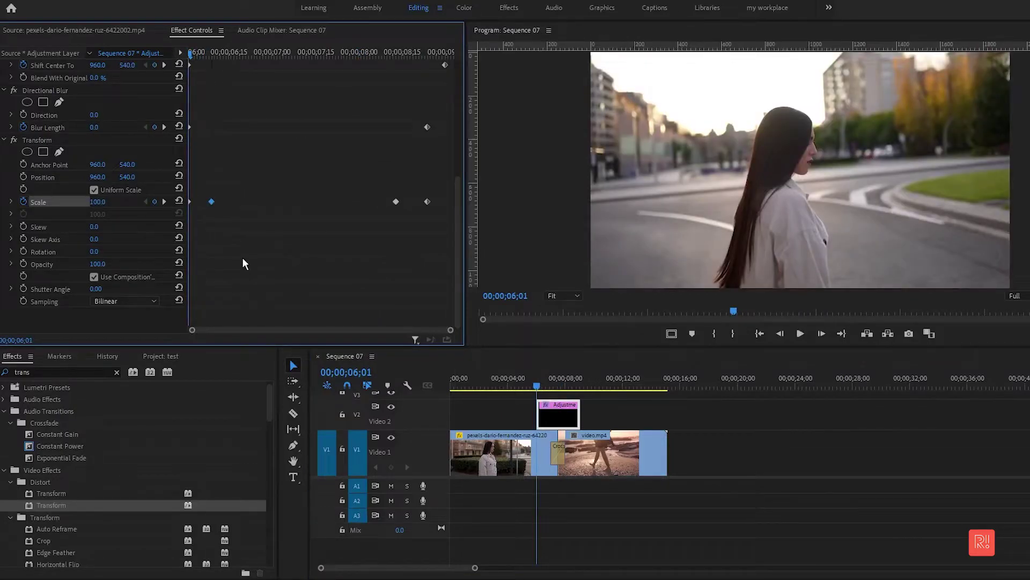
pyautogui.press('space')
pyautogui.press('space')
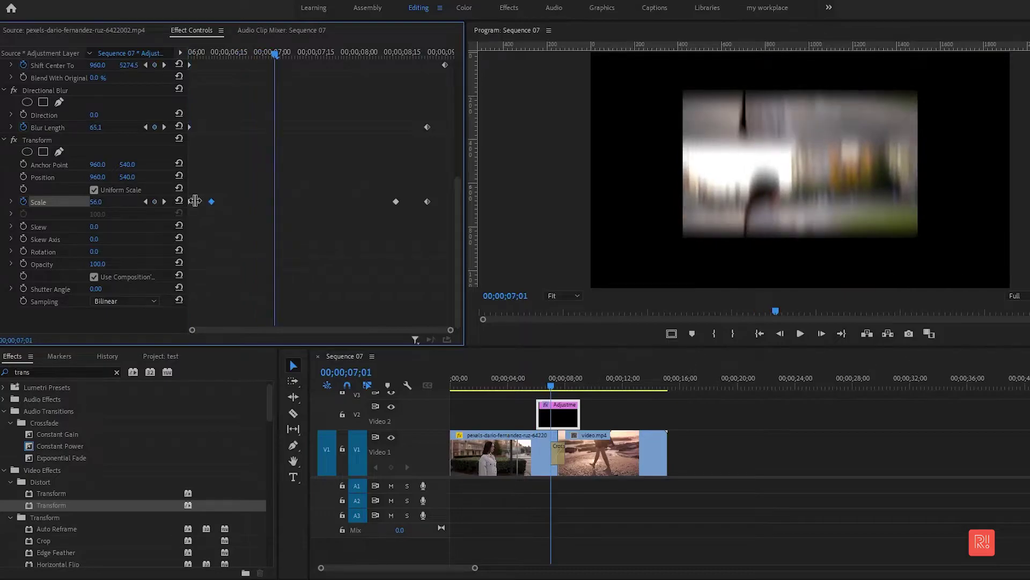
pyautogui.moveTo(217, 51); pyautogui.dragTo(189, 52)
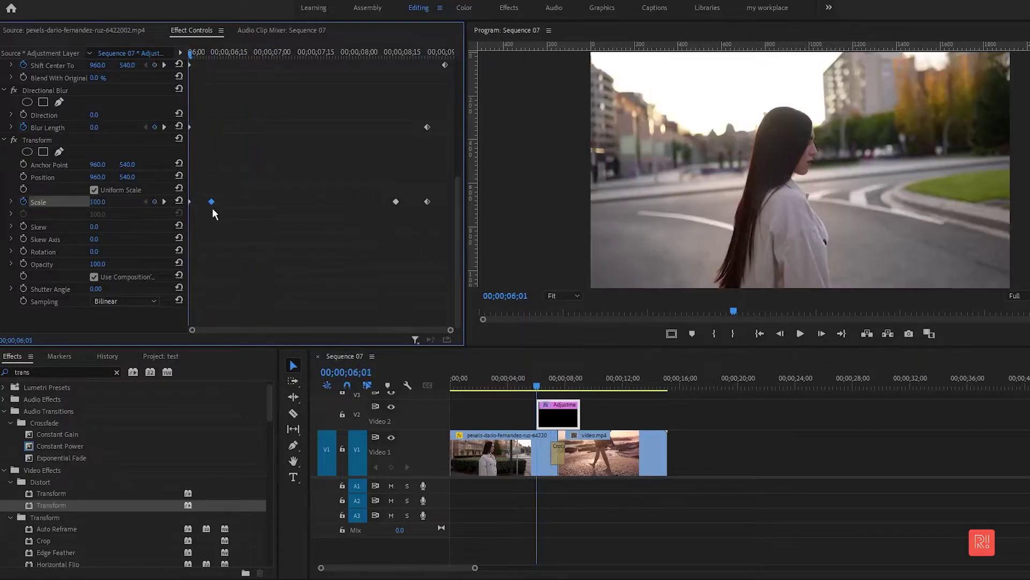
pyautogui.moveTo(212, 202); pyautogui.dragTo(217, 201)
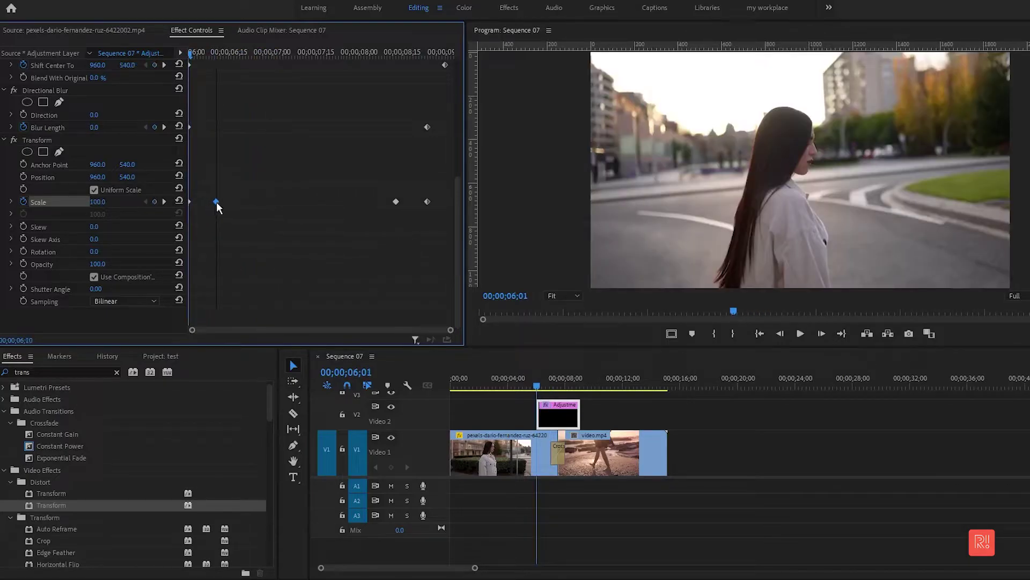
# - Apply Ease In to the first Scale keyframe and play back the eased zoom
pyautogui.rightClick(188, 201)
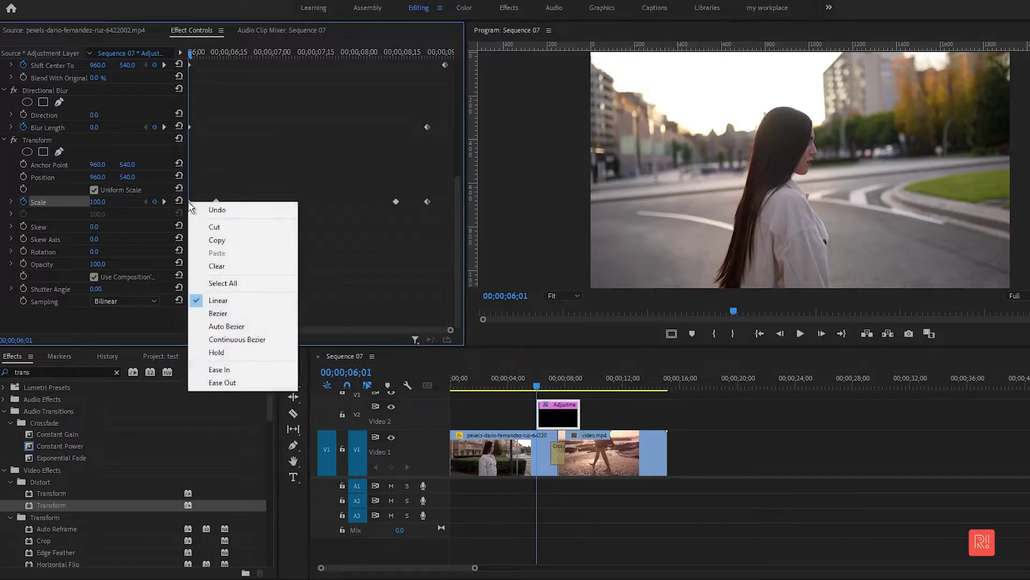
pyautogui.click(262, 368)
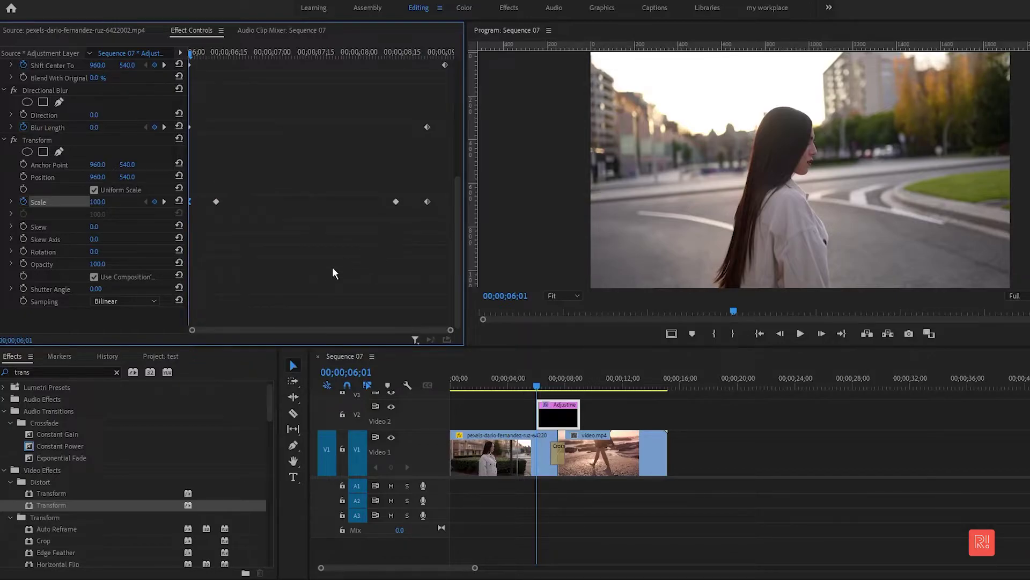
pyautogui.press('space')
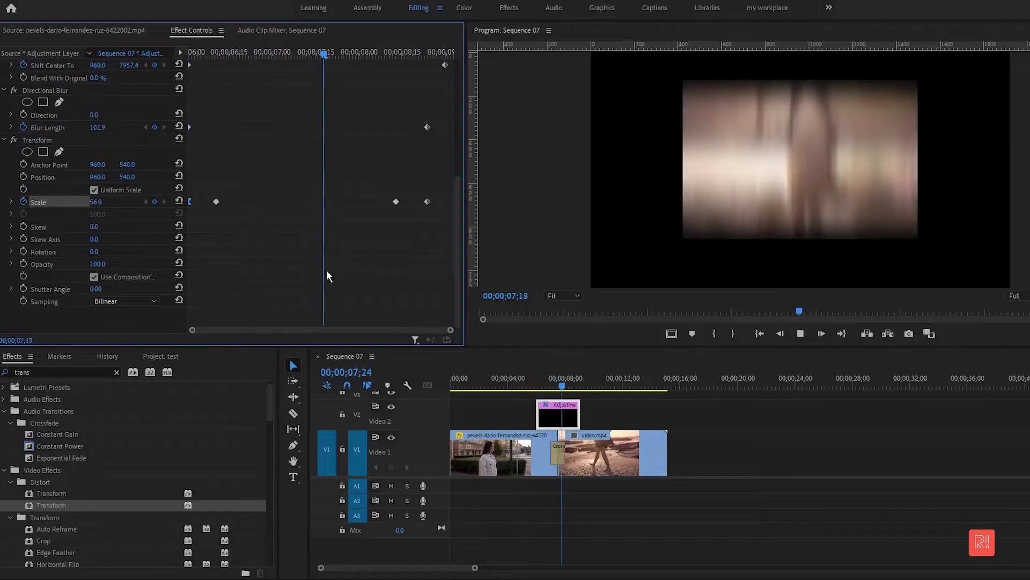
pyautogui.press('space')
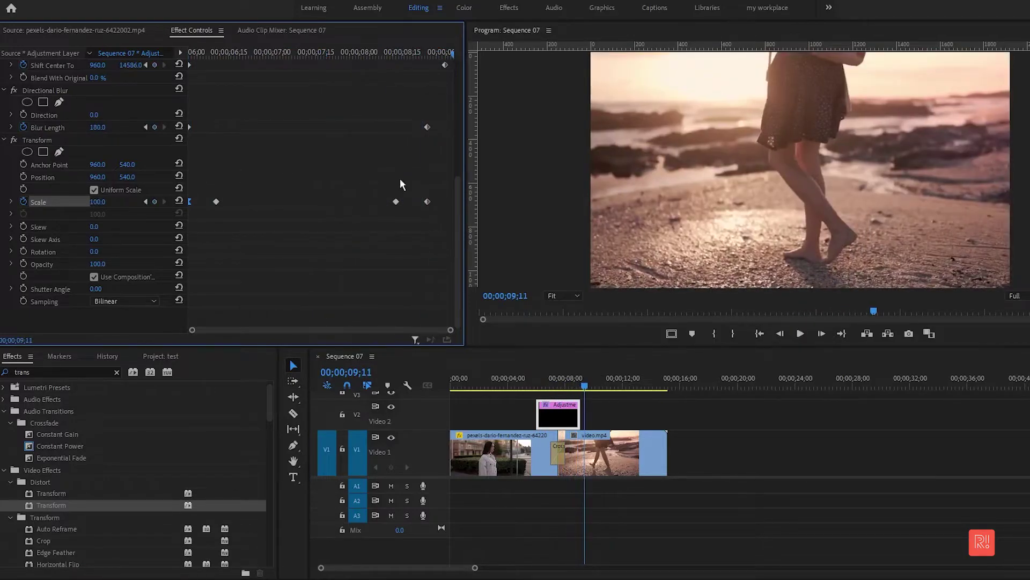
# - Apply Ease In to the closing 100% Scale keyframe and scrub through the transition to check
pyautogui.rightClick(427, 202)
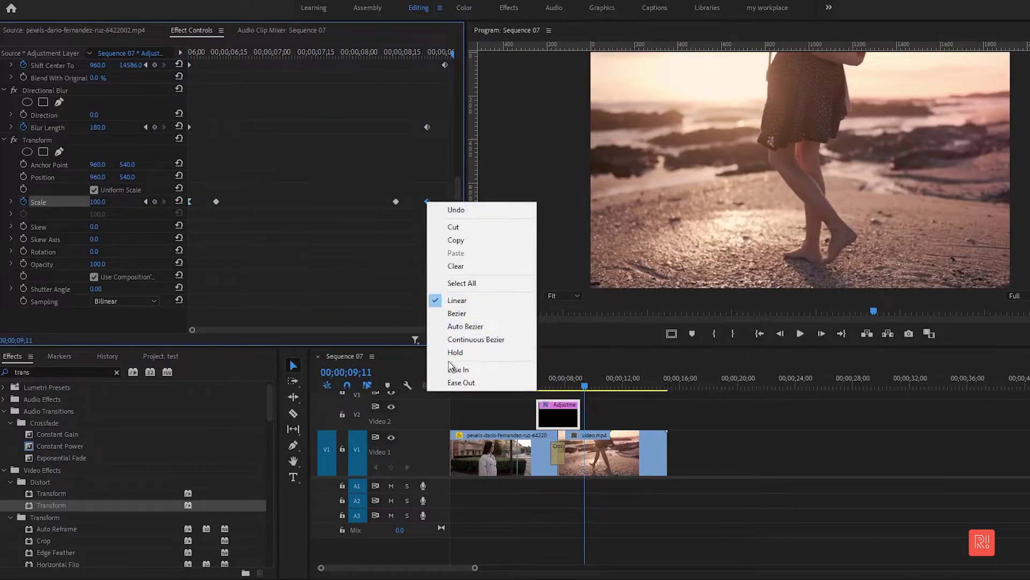
pyautogui.click(451, 370)
pyautogui.click(383, 45)
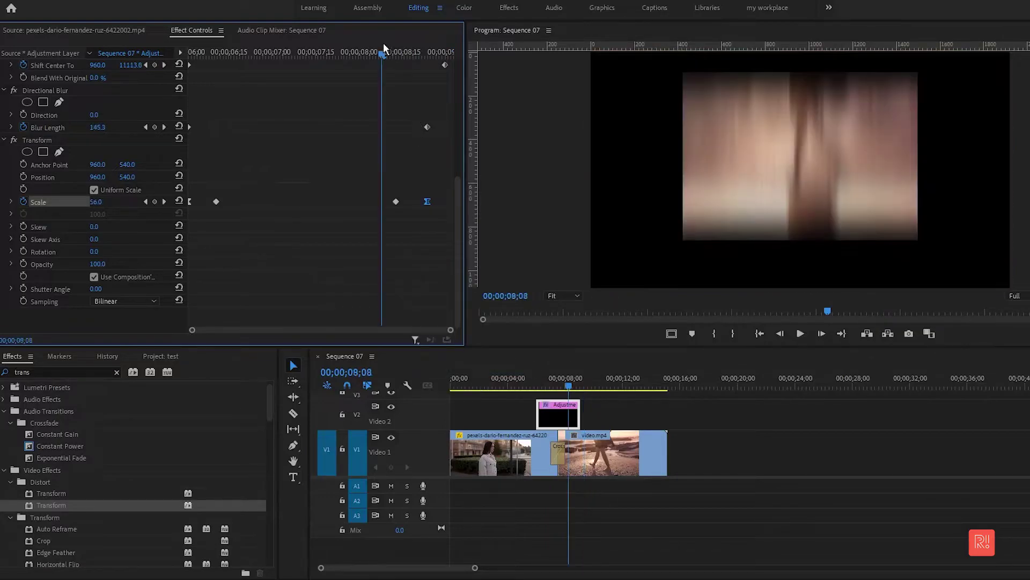
pyautogui.press('space')
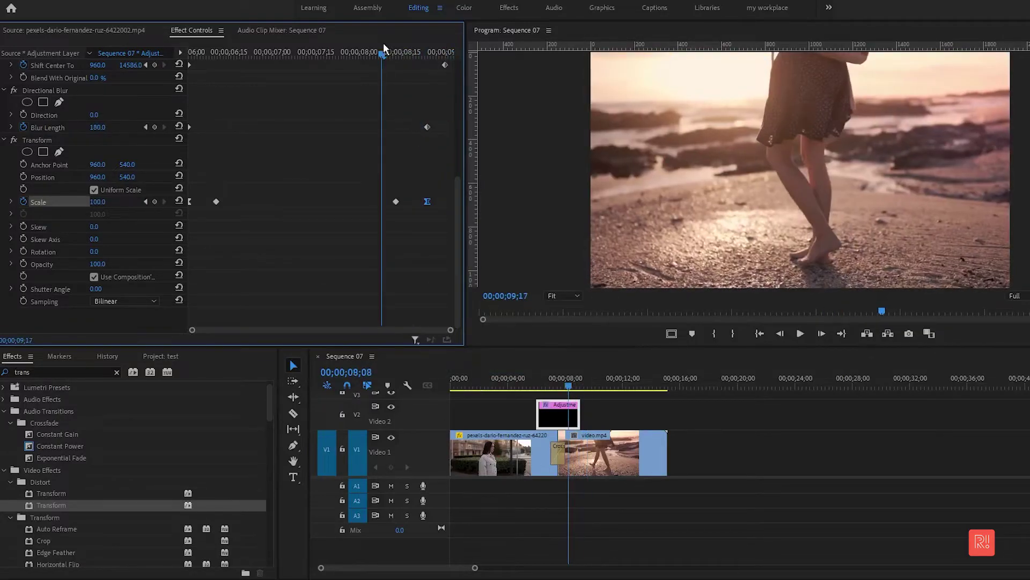
pyautogui.click(396, 52)
pyautogui.click(432, 54)
pyautogui.moveTo(447, 63); pyautogui.dragTo(162, 82)
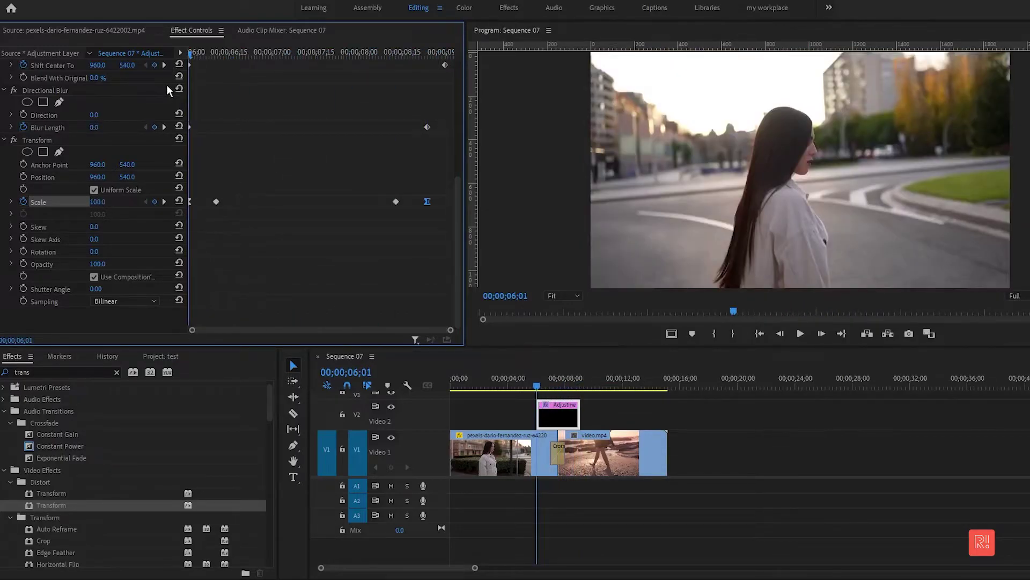
# - After playing the zoom, add an Adjustment Layer on V3 stretched to about 16 seconds
pyautogui.press('space')
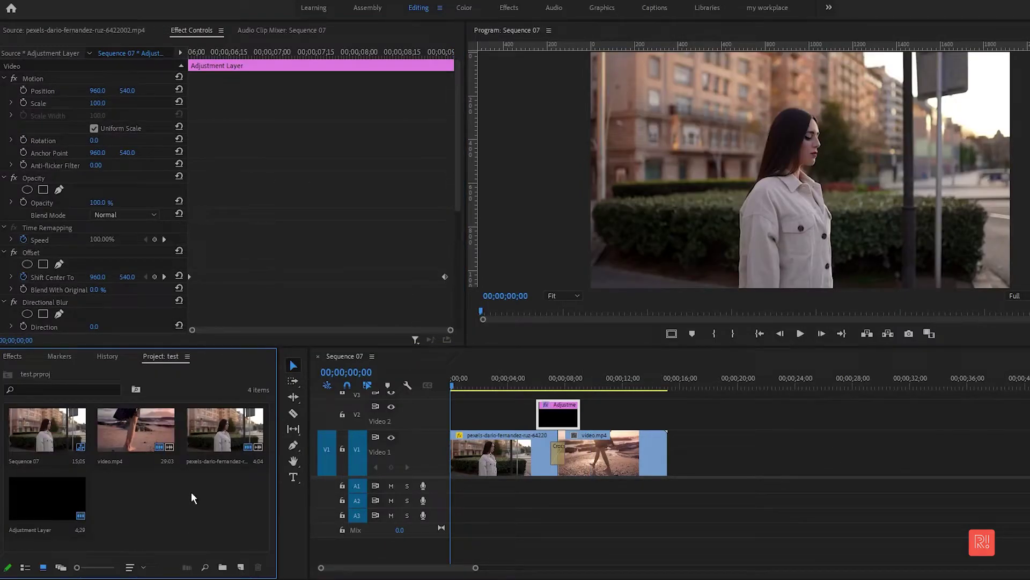
pyautogui.moveTo(48, 499); pyautogui.dragTo(436, 395)
pyautogui.moveTo(521, 395)
pyautogui.mouseDown()
pyautogui.moveTo(692, 395)
pyautogui.moveTo(667, 396)
pyautogui.mouseUp()
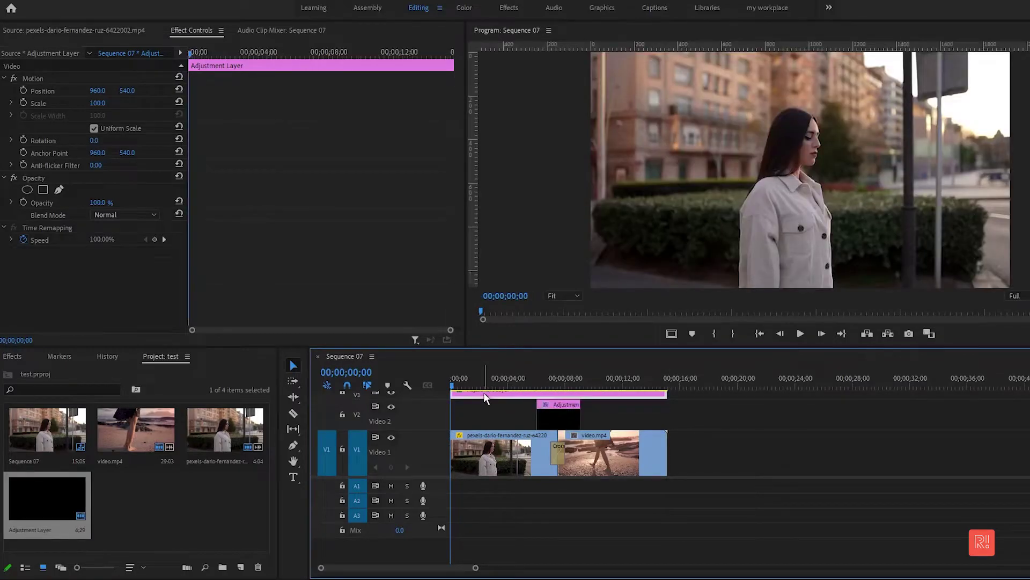
# - Search for the Crop effect and apply it to the top adjustment layer
pyautogui.click(22, 356)
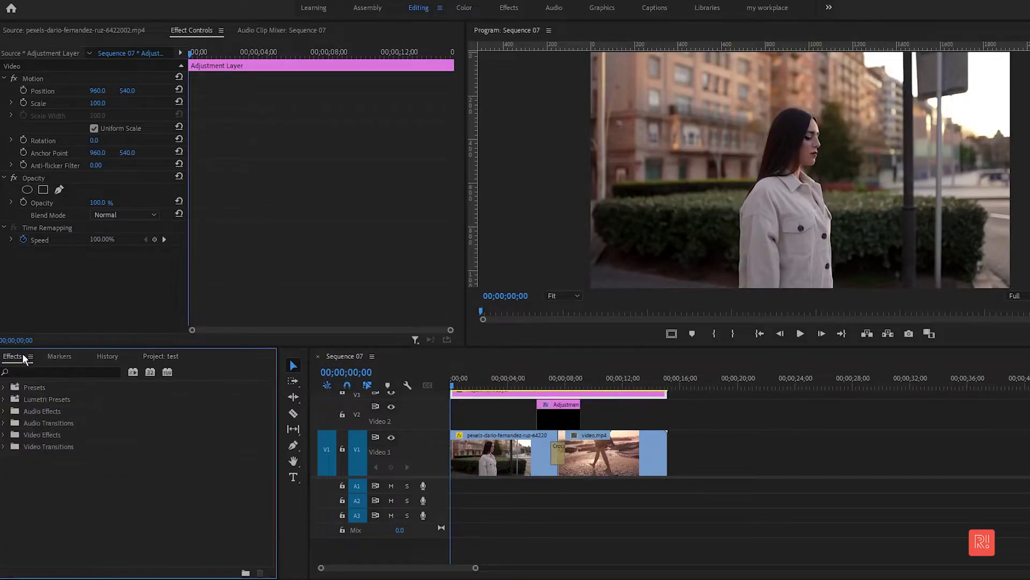
pyautogui.click(50, 371)
pyautogui.write('crop')
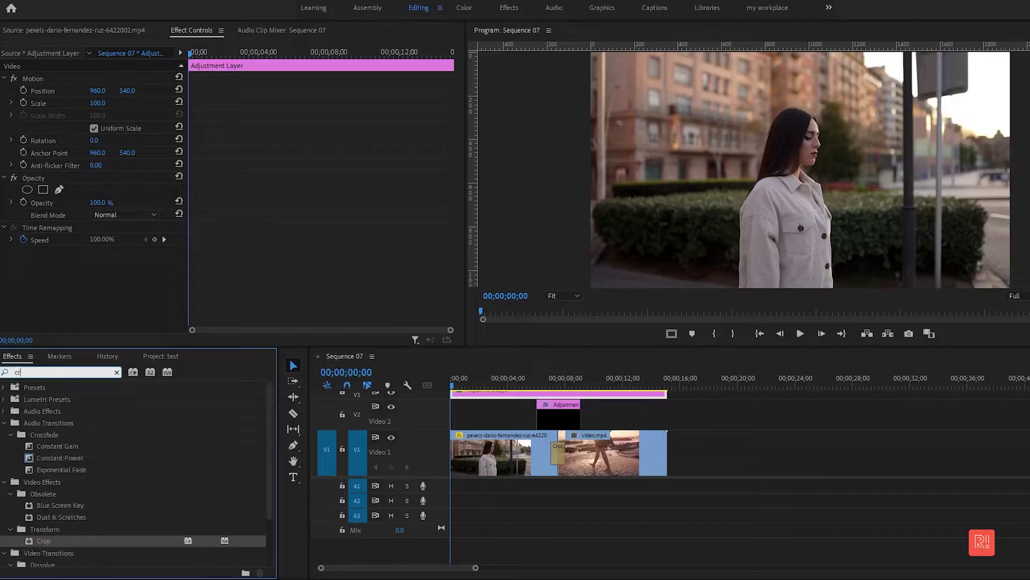
pyautogui.moveTo(42, 453); pyautogui.dragTo(523, 394)
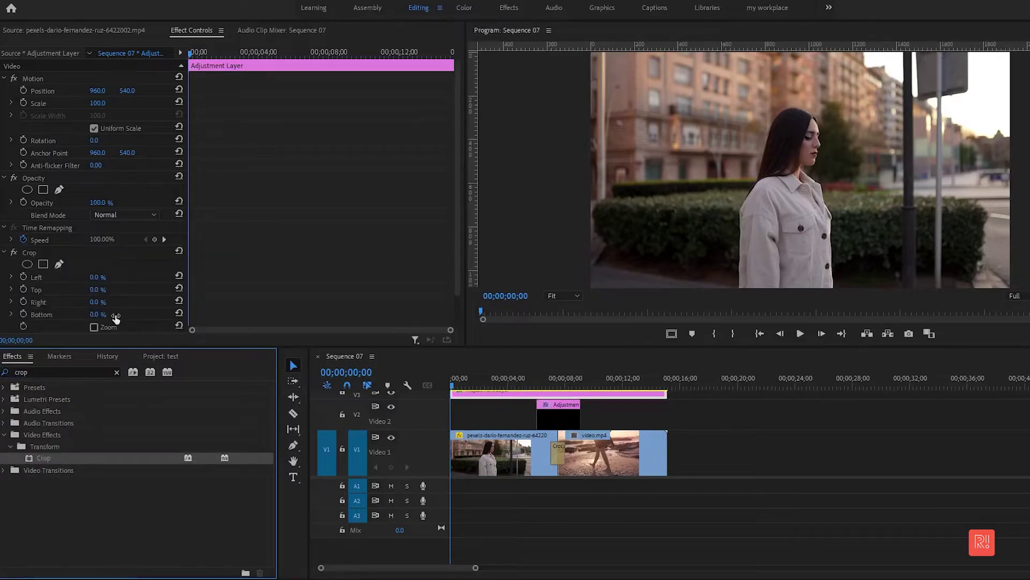
# - Set Crop Top and Crop Bottom to 15% to create letterbox bars
pyautogui.moveTo(188, 301); pyautogui.dragTo(241, 306)
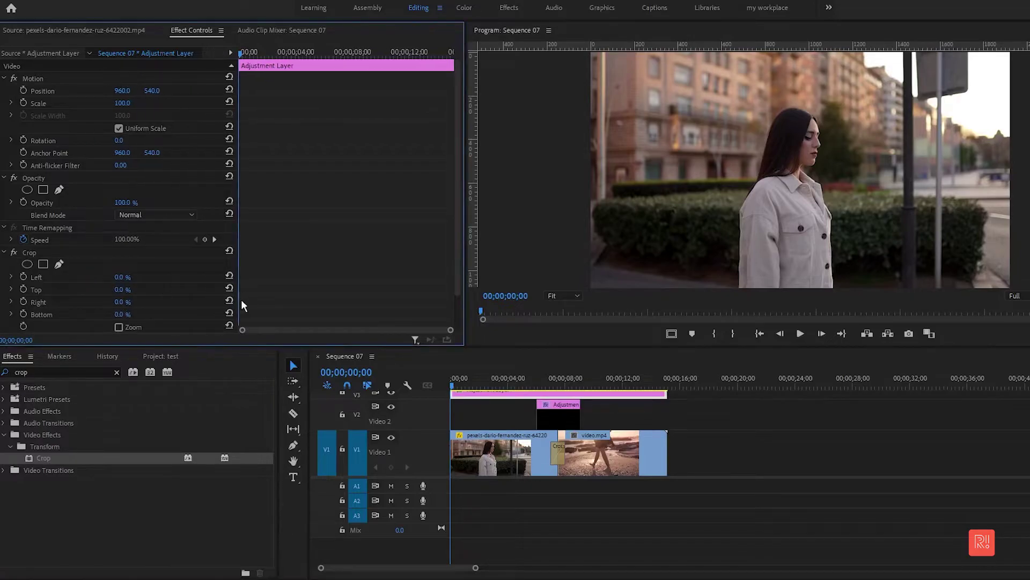
pyautogui.click(123, 290)
pyautogui.write('15')
pyautogui.press('Return')
pyautogui.click(123, 314)
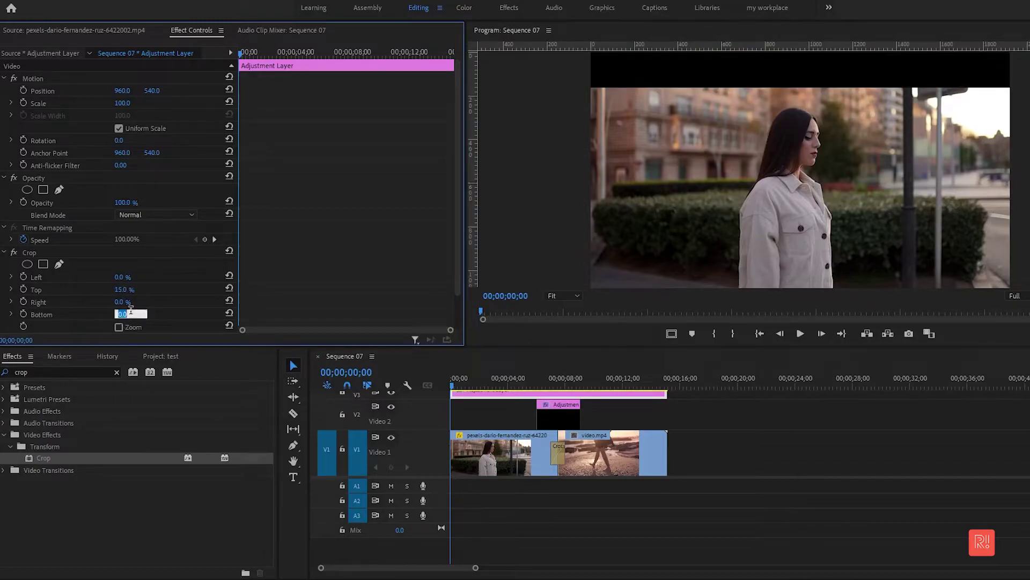
pyautogui.write('15')
pyautogui.press('Return')
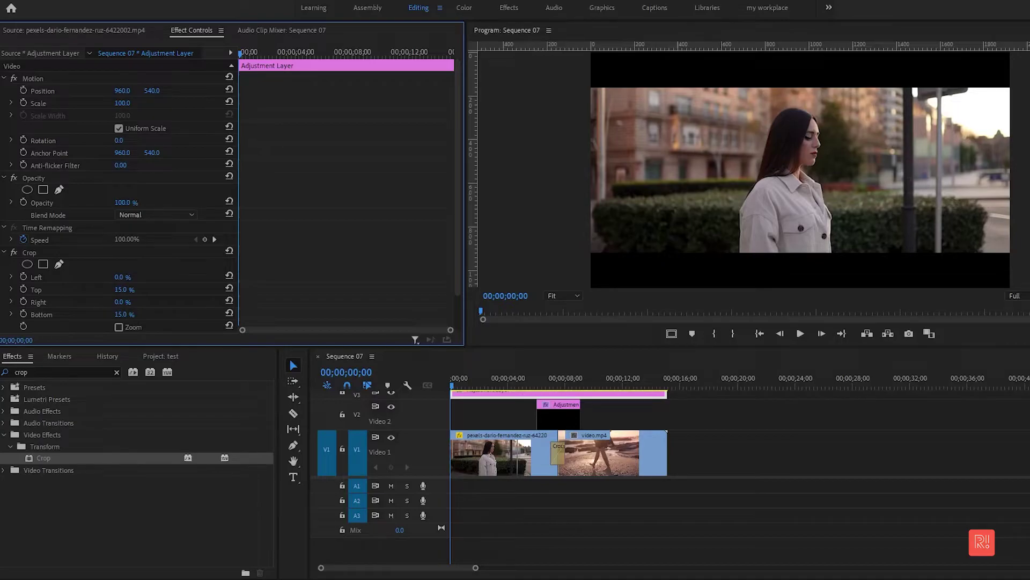
pyautogui.hotkey('shift', '1')
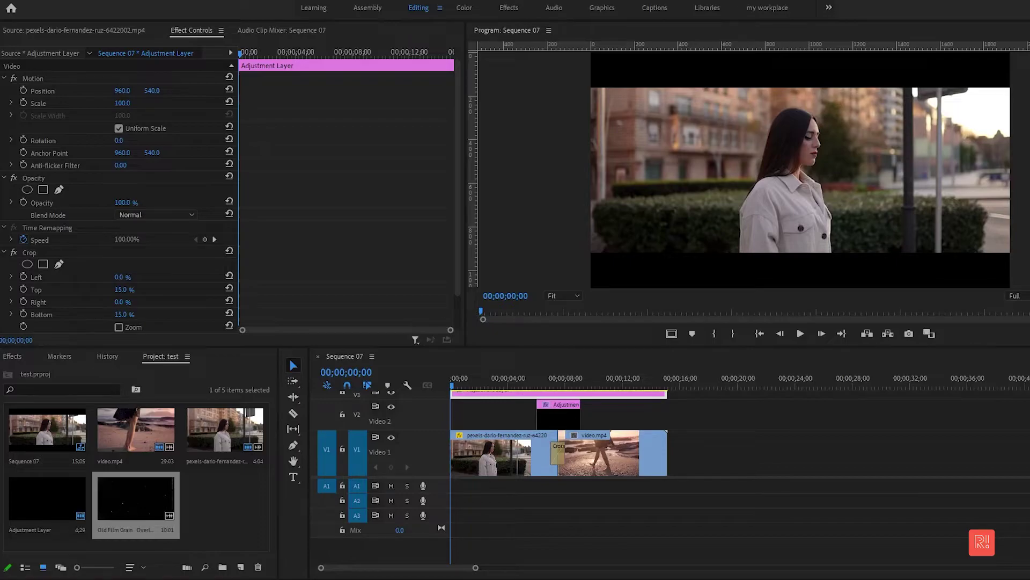
# - Mark Old Film Grain's In at 00:00:00:02 and Out at 00:00:02:09 in the Source monitor
pyautogui.click(196, 514)
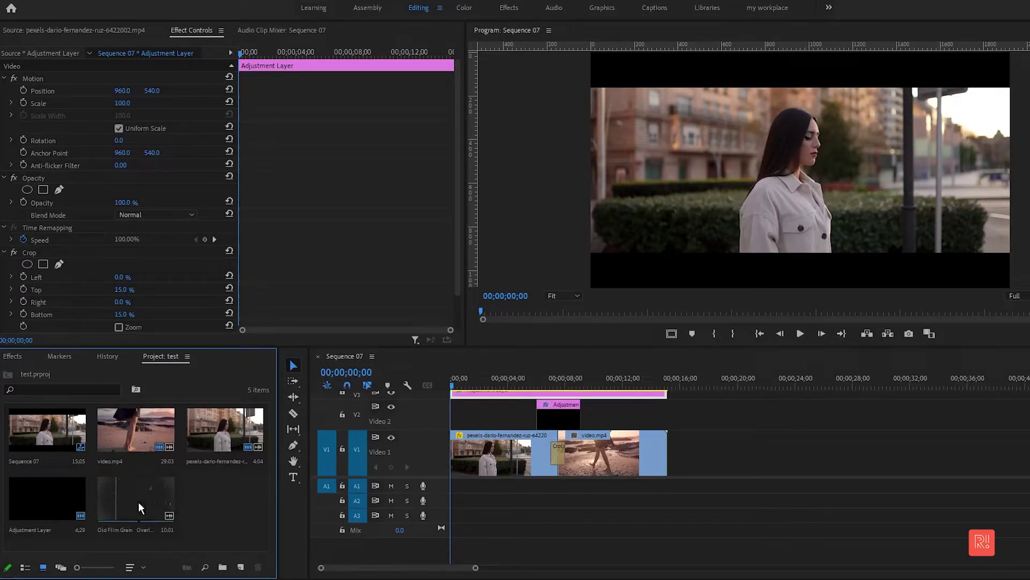
pyautogui.doubleClick(139, 501)
pyautogui.click(51, 310)
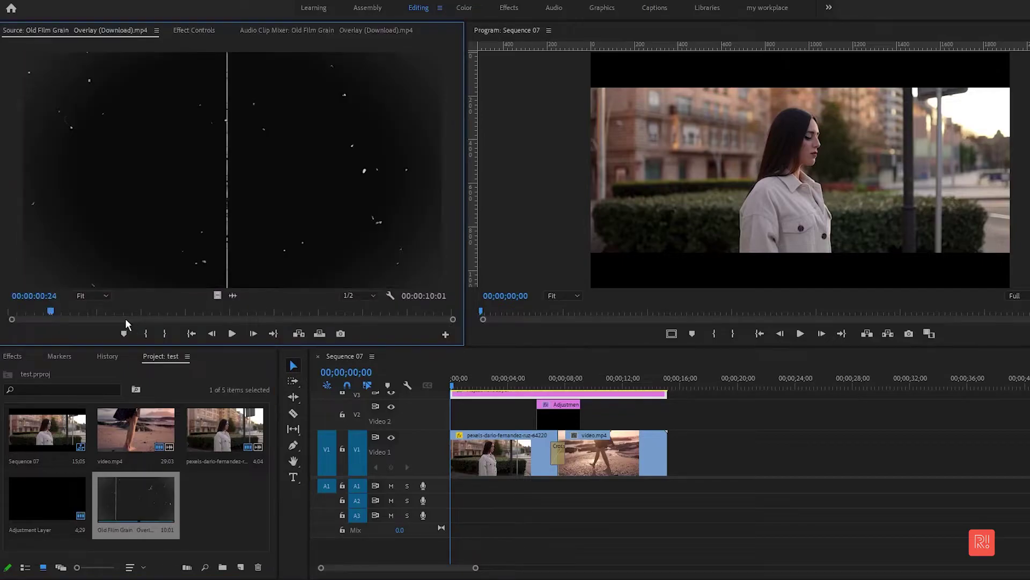
pyautogui.click(12, 311)
pyautogui.click(146, 333)
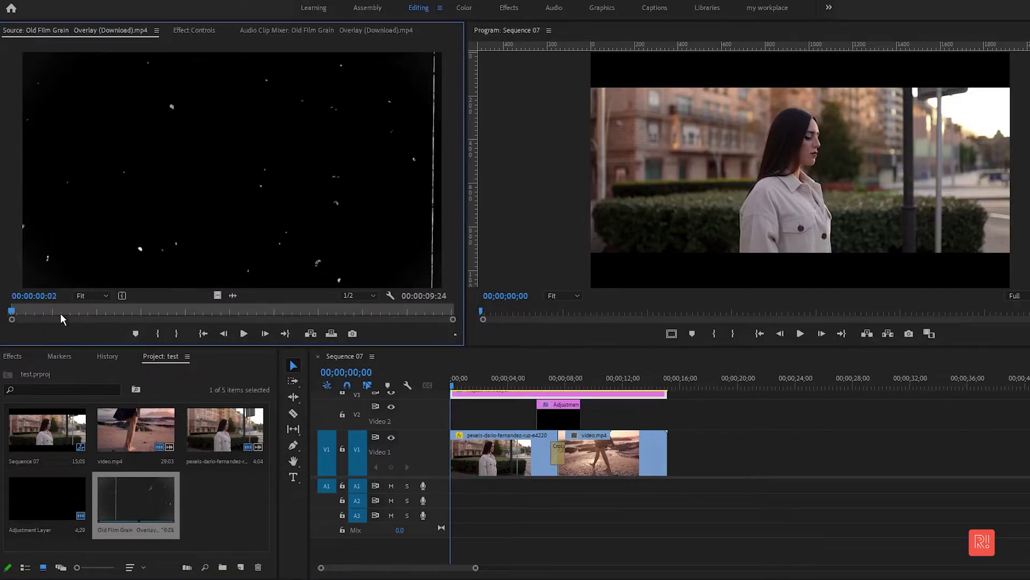
pyautogui.click(113, 311)
pyautogui.click(176, 333)
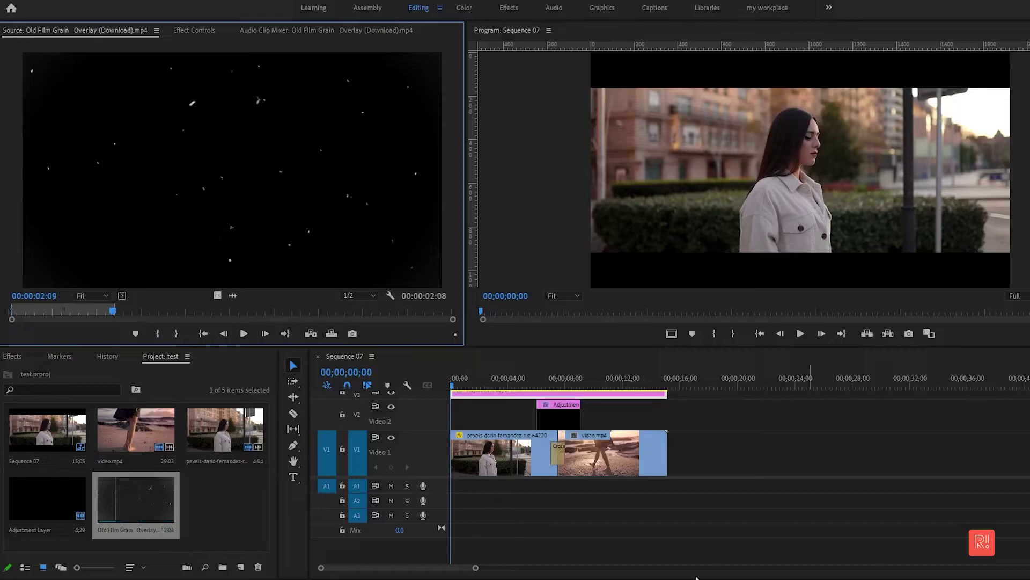
# - Place the trimmed overlay on V3 over the transition, moving the letterbox adjustment layer to V4
pyautogui.moveTo(475, 567); pyautogui.dragTo(499, 567)
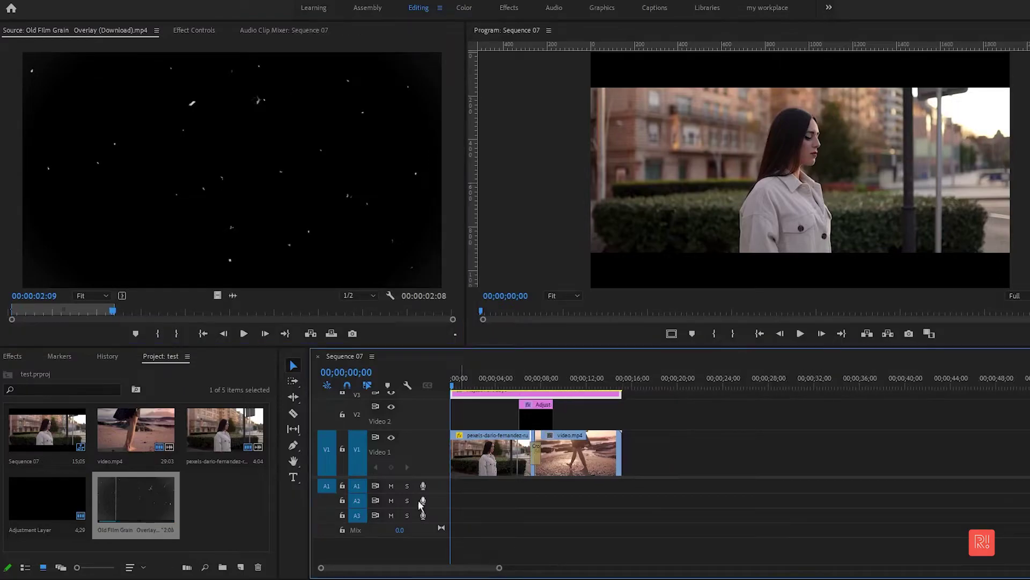
pyautogui.moveTo(416, 478); pyautogui.dragTo(417, 491)
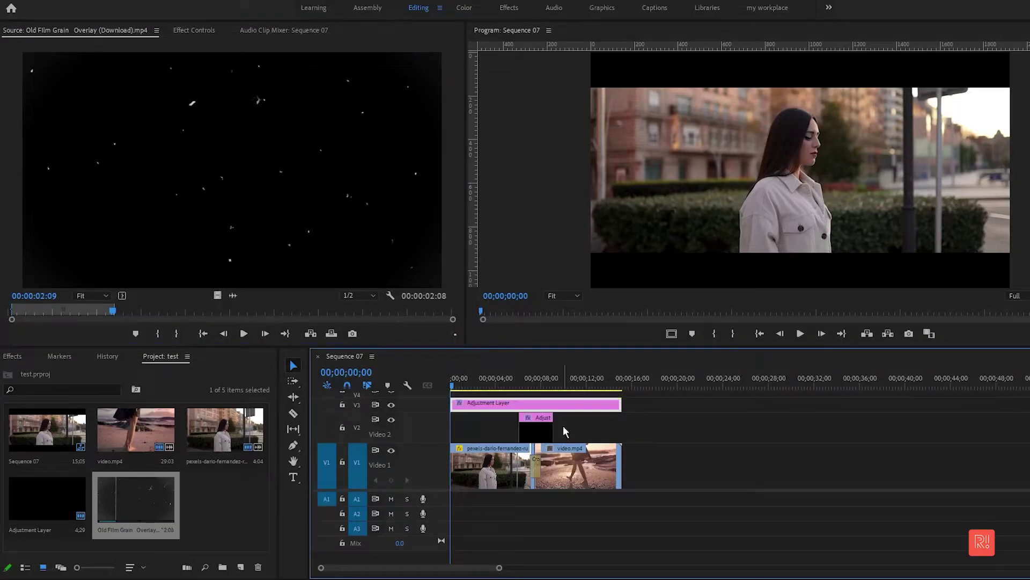
pyautogui.moveTo(217, 295); pyautogui.dragTo(529, 426)
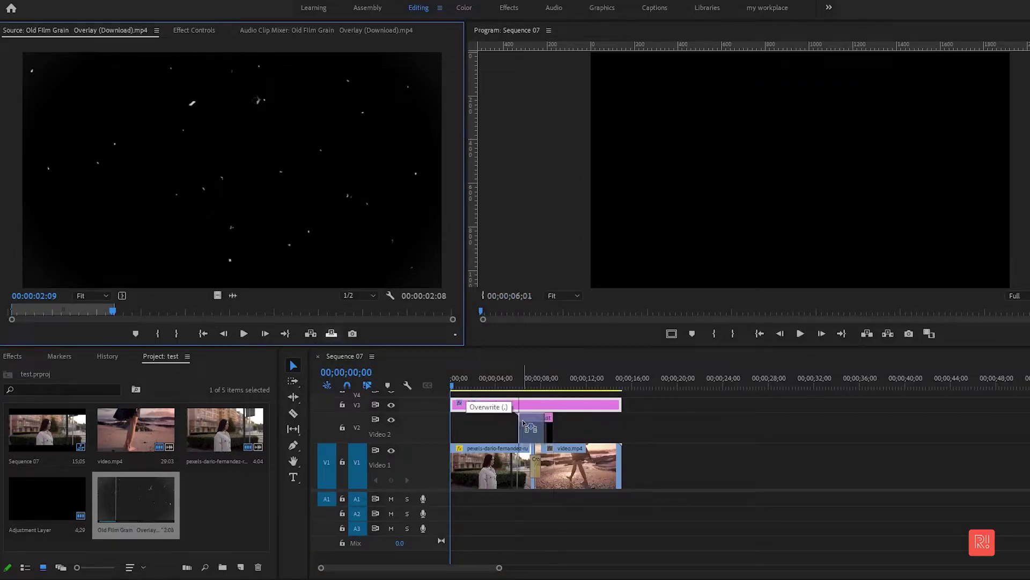
pyautogui.moveTo(529, 426); pyautogui.dragTo(528, 427)
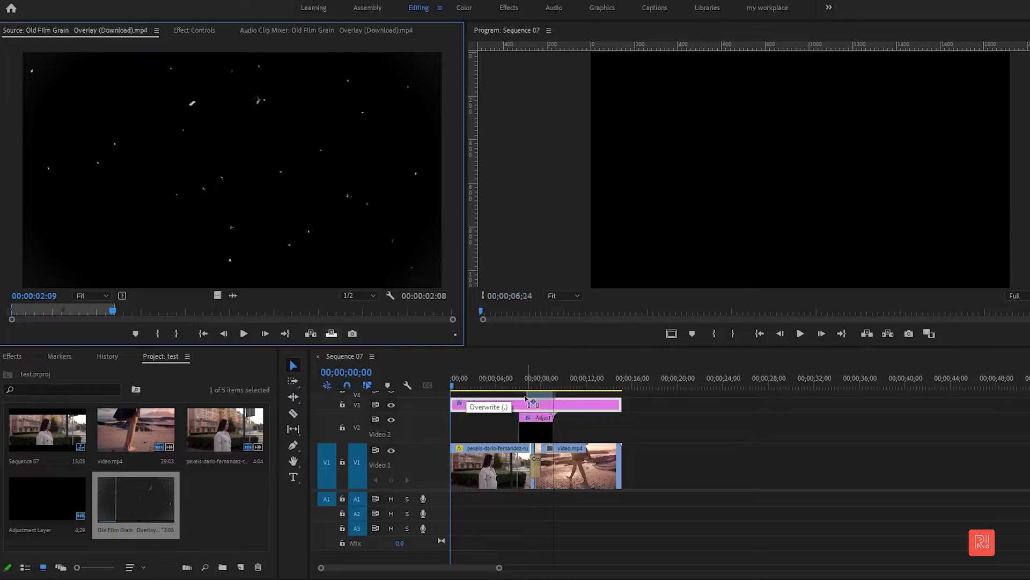
pyautogui.moveTo(551, 387)
pyautogui.mouseDown()
pyautogui.moveTo(547, 404)
pyautogui.moveTo(541, 389)
pyautogui.moveTo(518, 383)
pyautogui.moveTo(533, 422)
pyautogui.mouseUp()
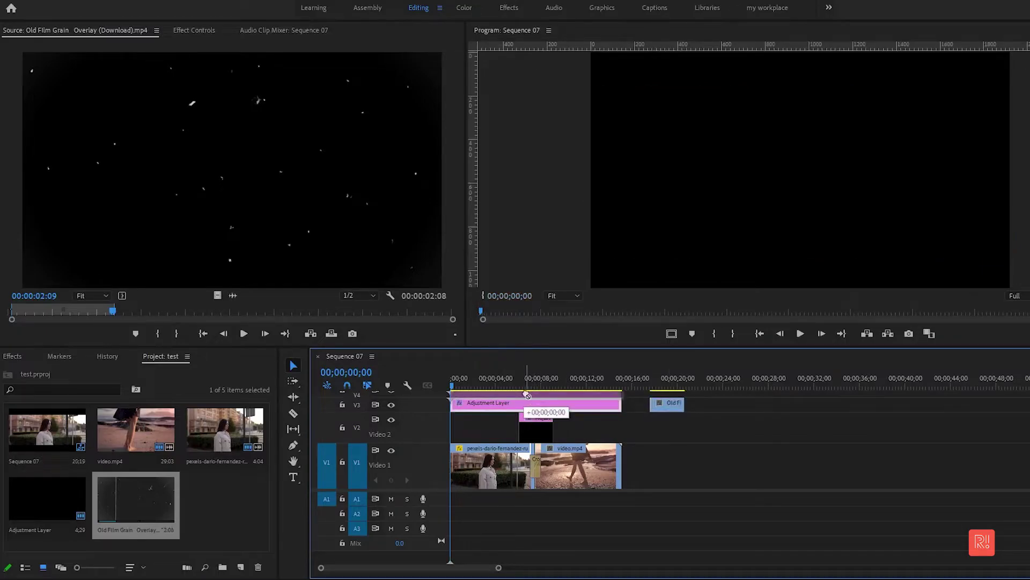
pyautogui.moveTo(533, 423)
pyautogui.mouseDown()
pyautogui.moveTo(665, 413)
pyautogui.moveTo(536, 407)
pyautogui.mouseUp()
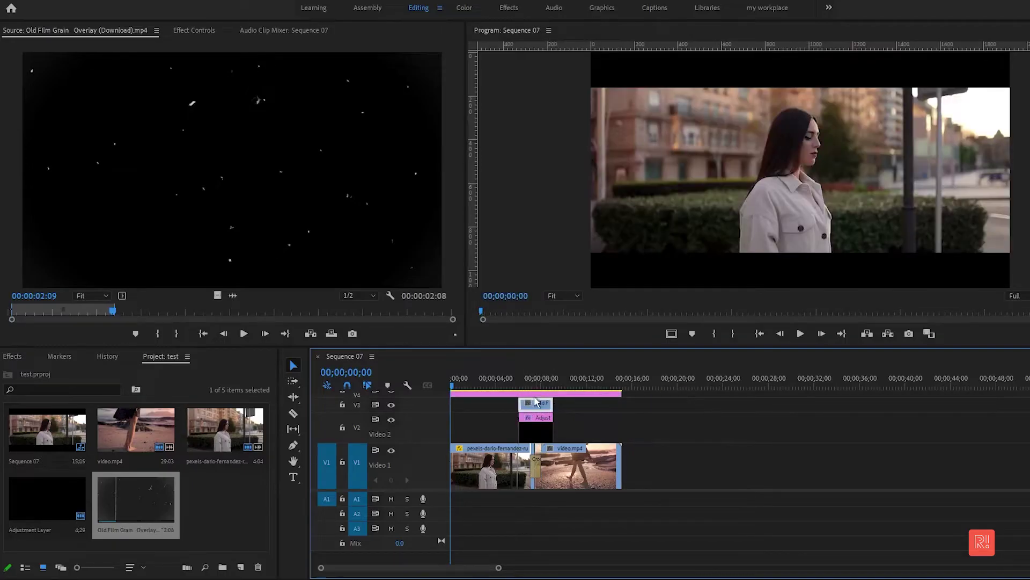
pyautogui.click(524, 379)
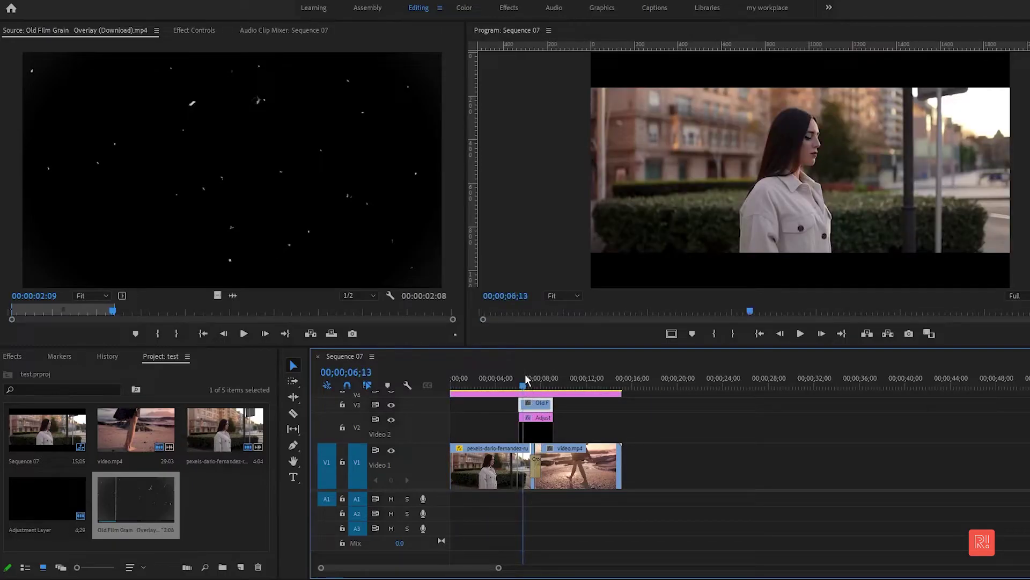
pyautogui.moveTo(526, 379); pyautogui.dragTo(532, 379)
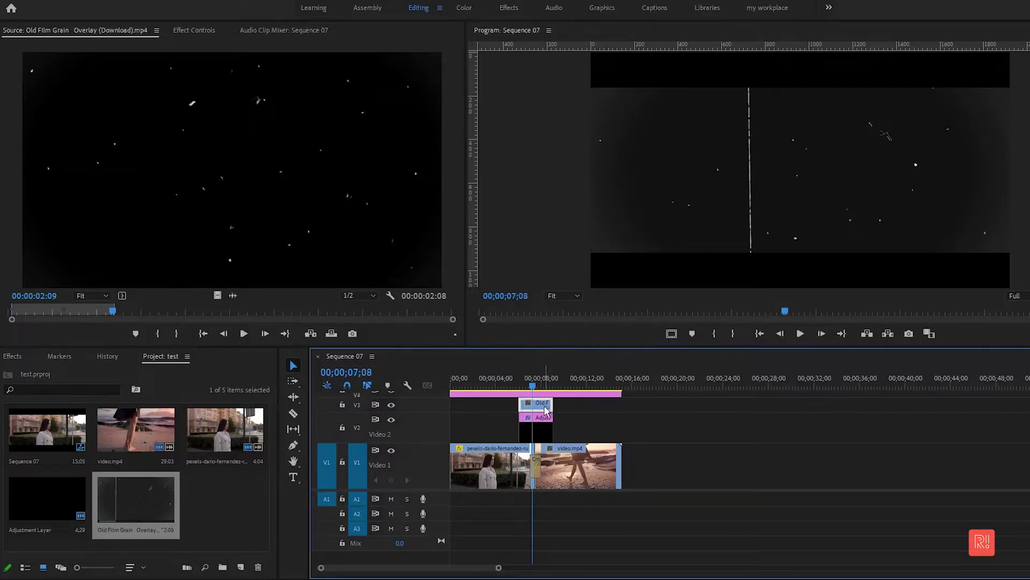
# - Set the overlay's Opacity Blend Mode to Screen and play the sequence from the start to check
pyautogui.click(195, 31)
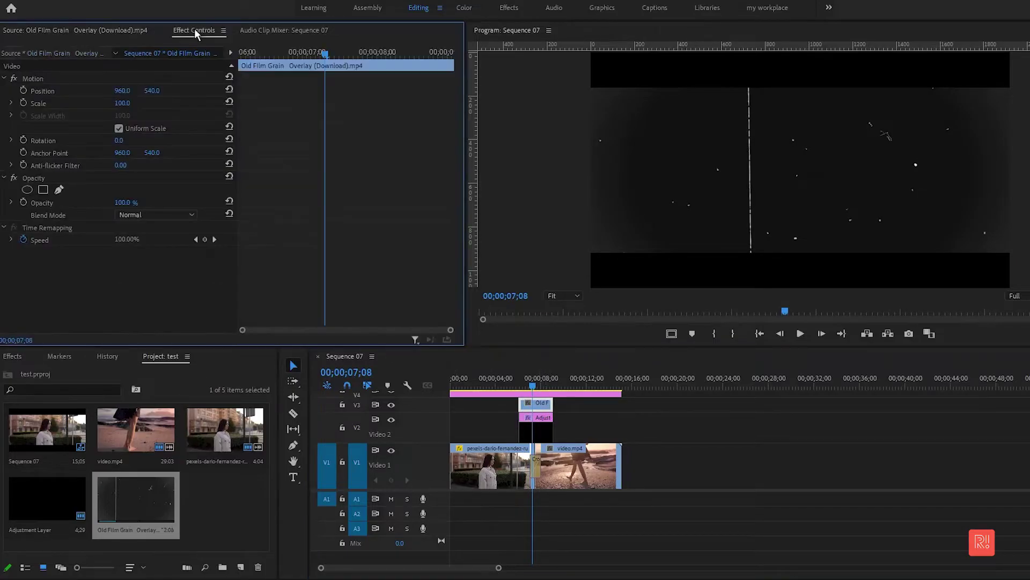
pyautogui.click(163, 214)
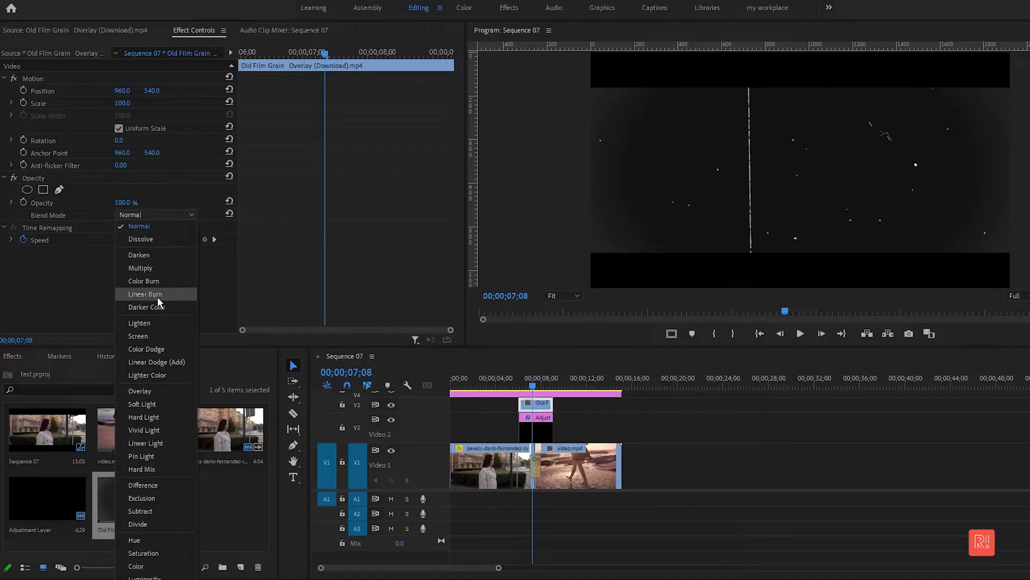
pyautogui.click(156, 333)
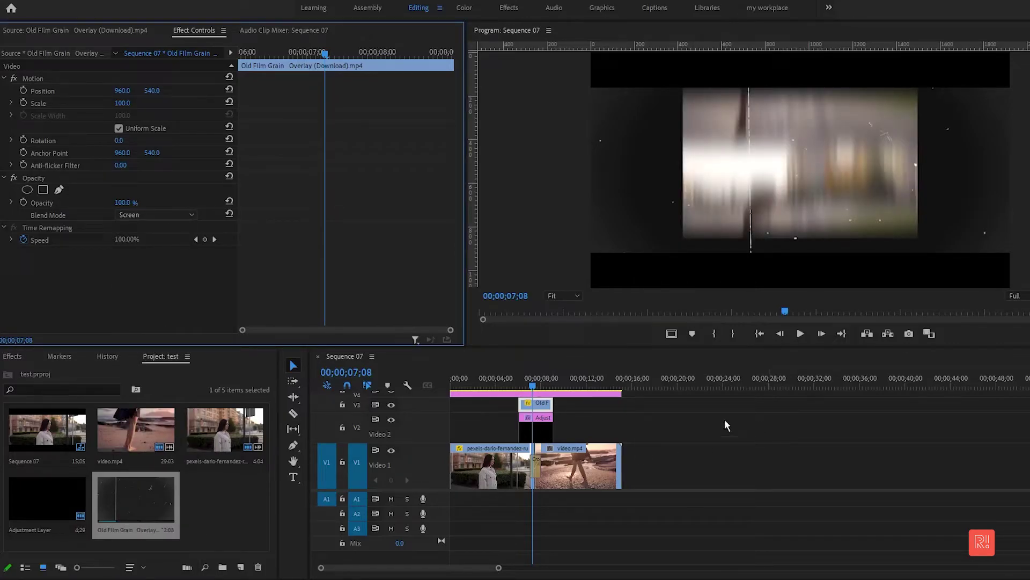
pyautogui.click(518, 382)
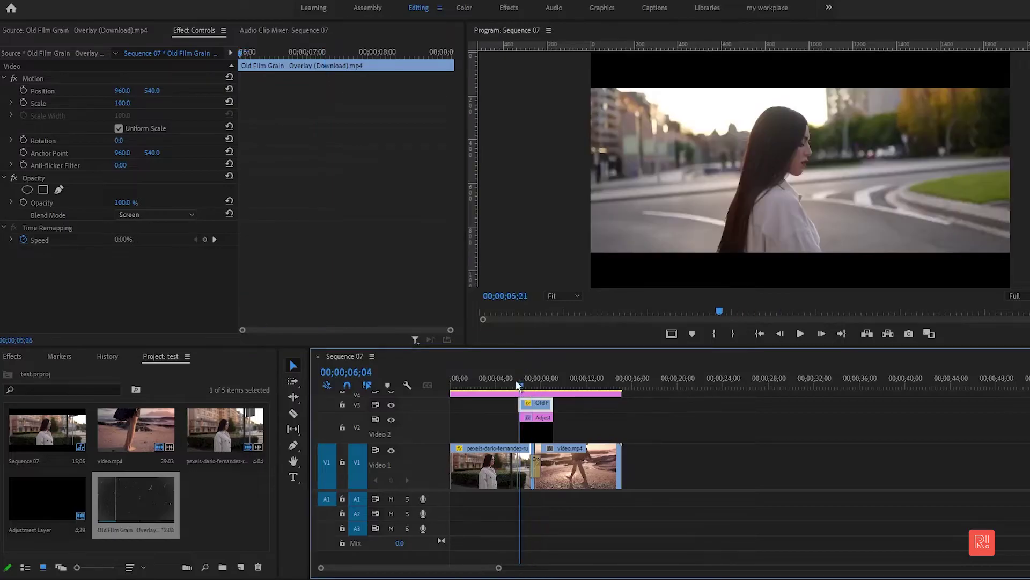
pyautogui.moveTo(516, 379); pyautogui.dragTo(401, 369)
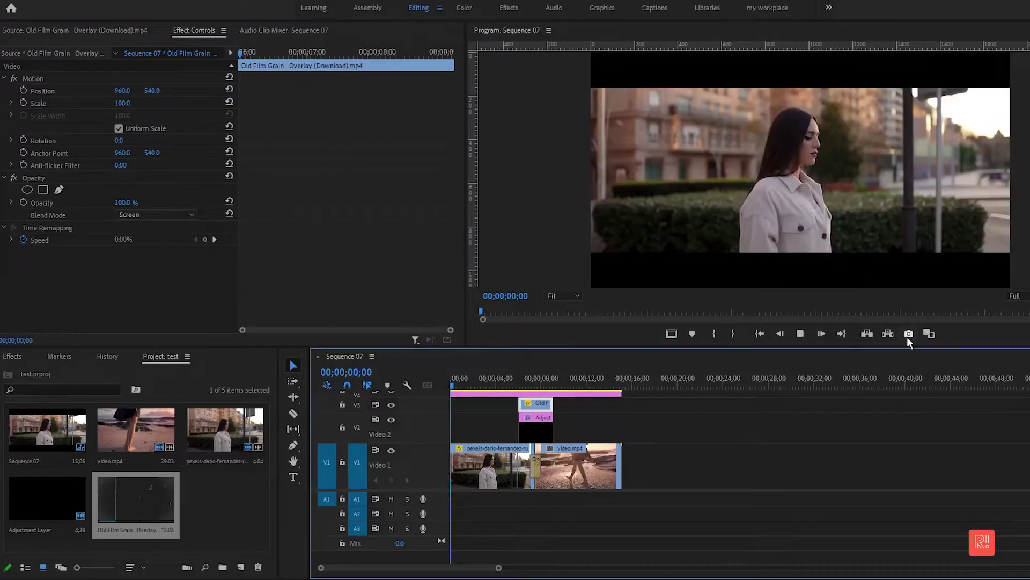
pyautogui.press('space')
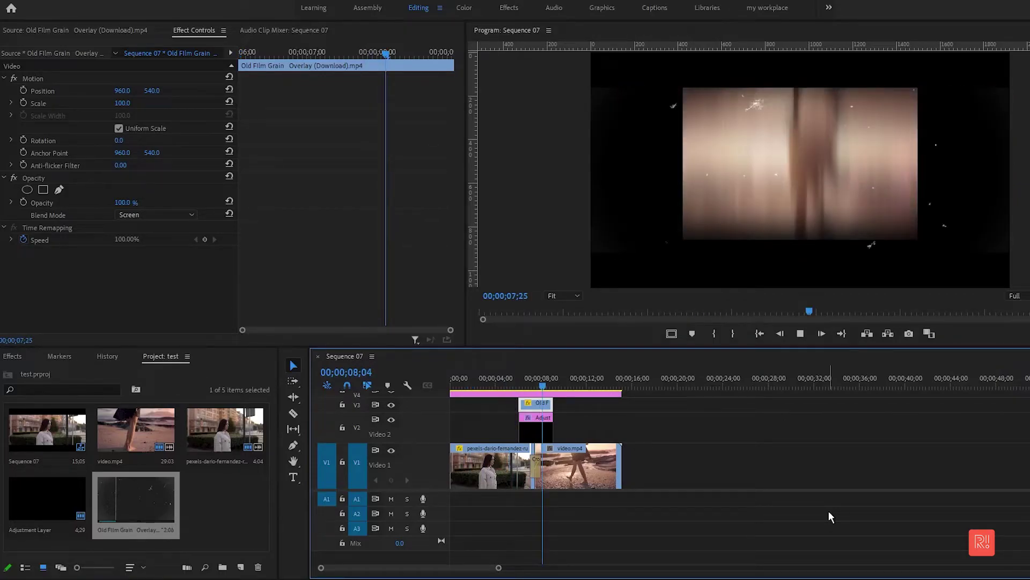
pyautogui.click(512, 381)
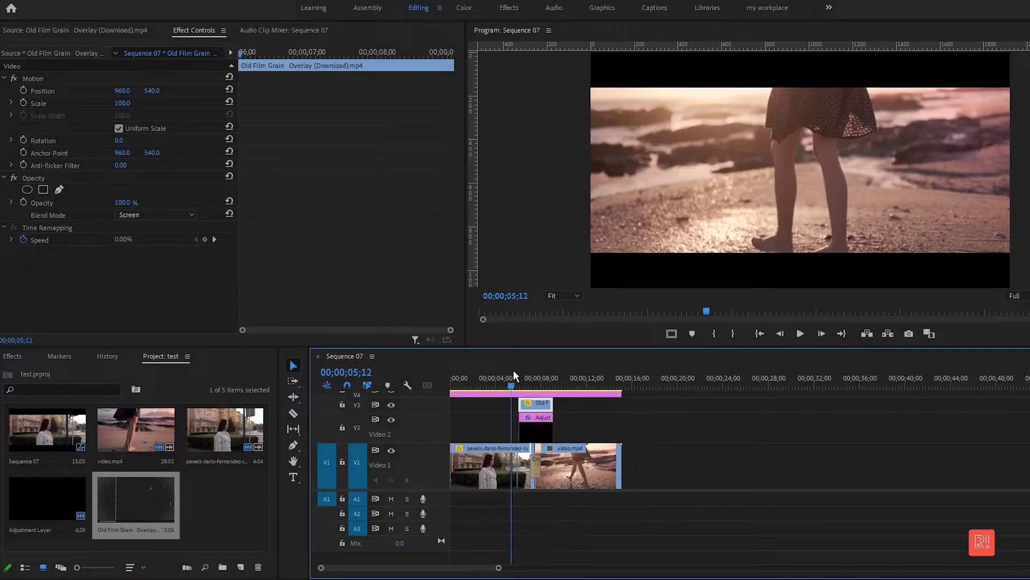
# - Shift the overlay clip 22 frames earlier and extend its end by 22 frames
pyautogui.click(519, 379)
pyautogui.moveTo(498, 568); pyautogui.dragTo(403, 567)
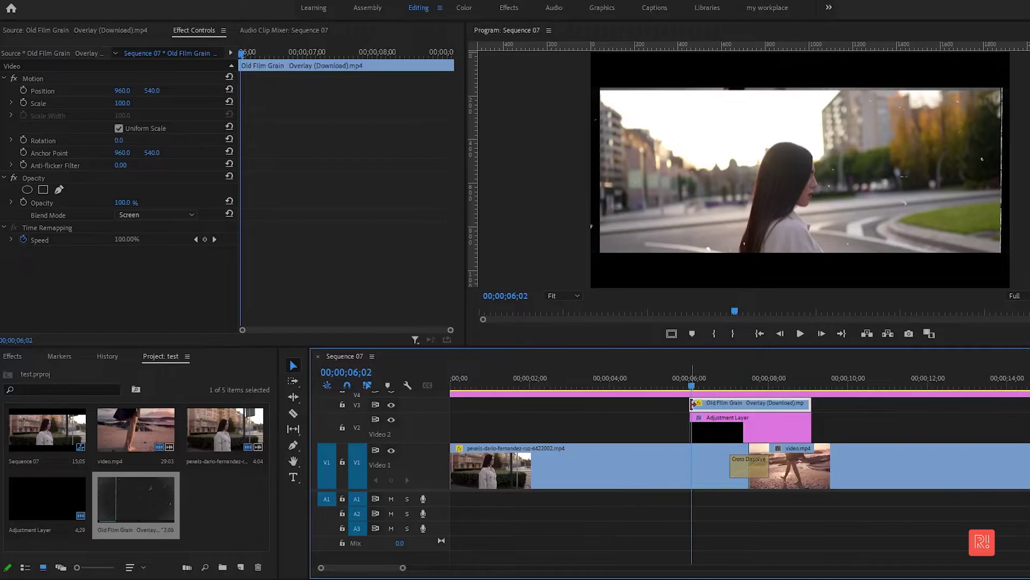
pyautogui.moveTo(692, 403); pyautogui.dragTo(672, 406)
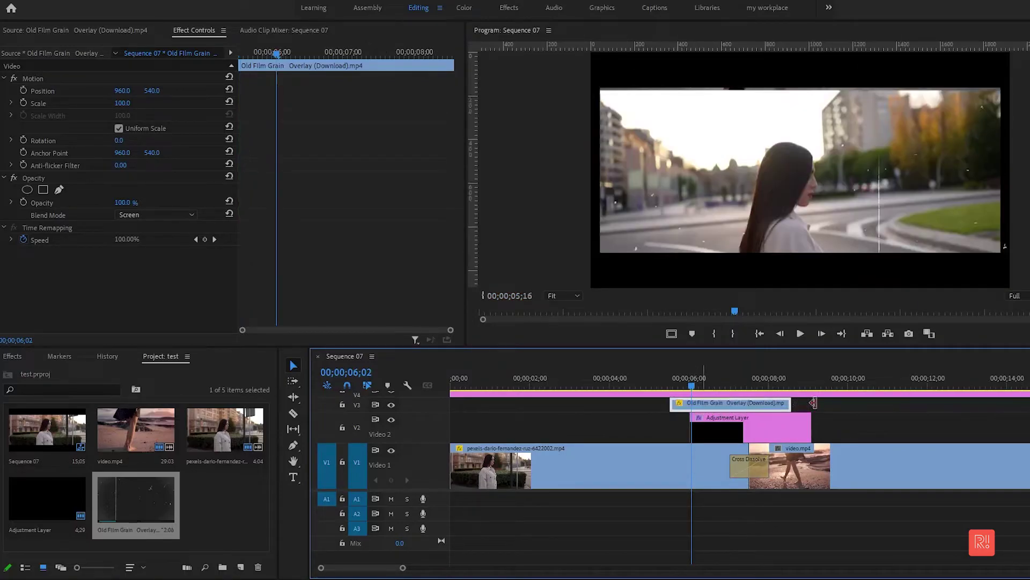
pyautogui.moveTo(792, 403); pyautogui.dragTo(824, 405)
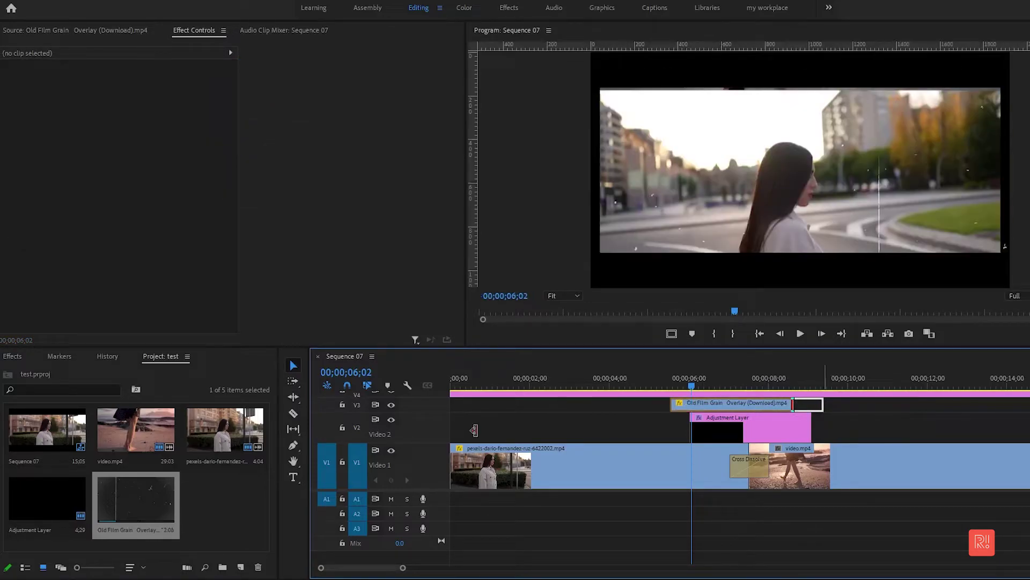
# - Enlarge the overlay's V3 track and show its Opacity line on the clip
pyautogui.doubleClick(441, 398)
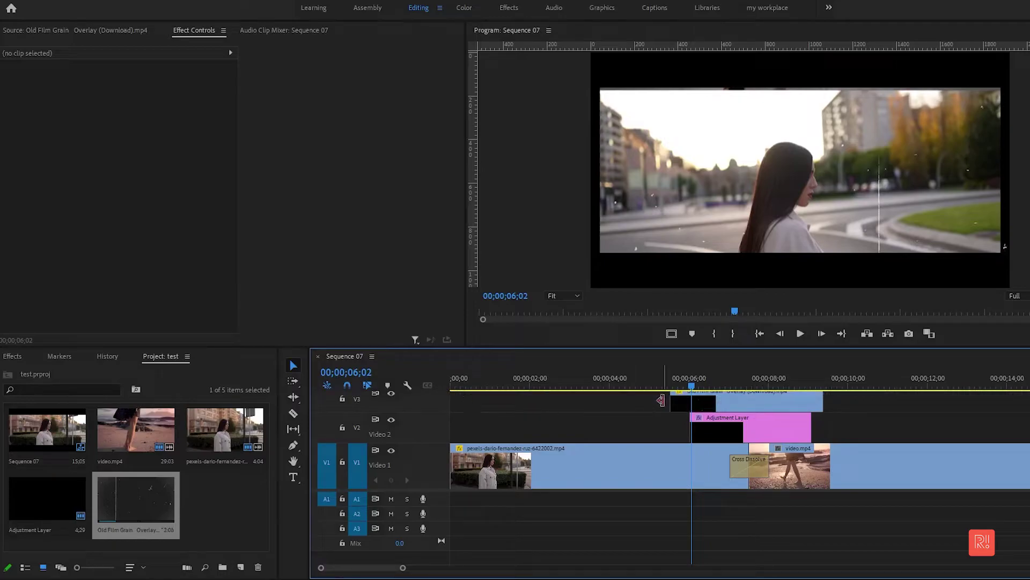
pyautogui.press('`')
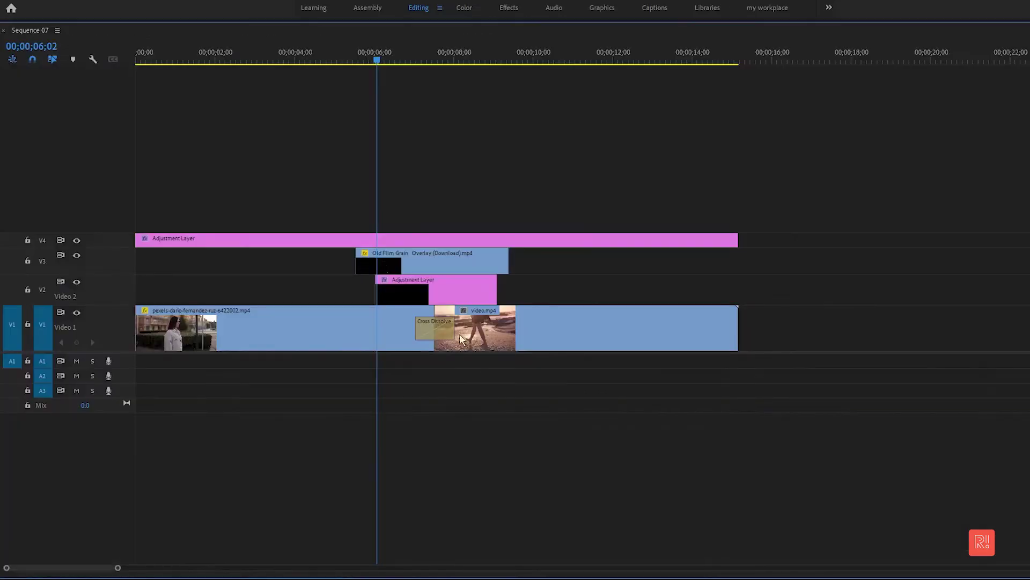
pyautogui.moveTo(107, 250); pyautogui.dragTo(110, 216)
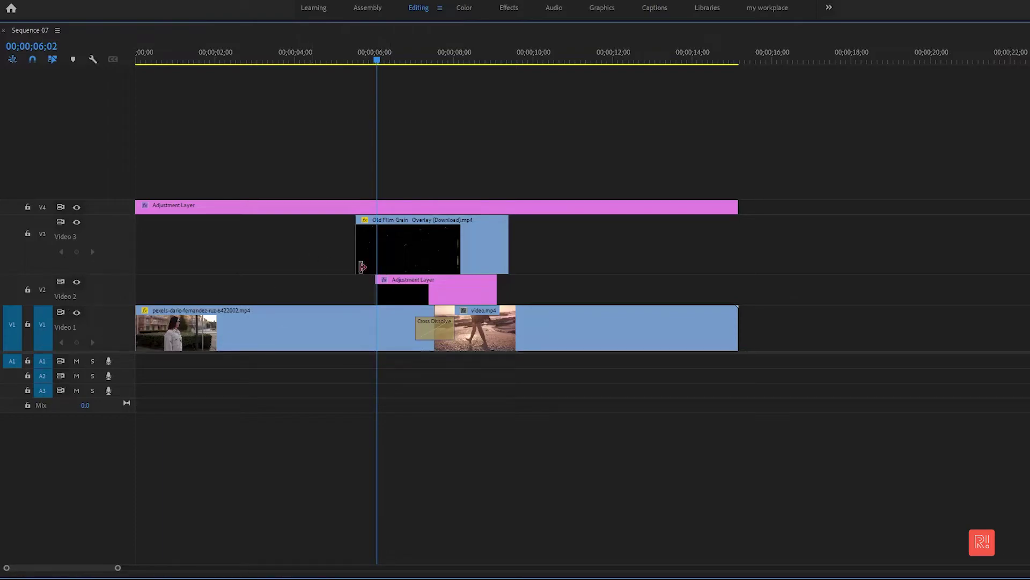
pyautogui.click(422, 238)
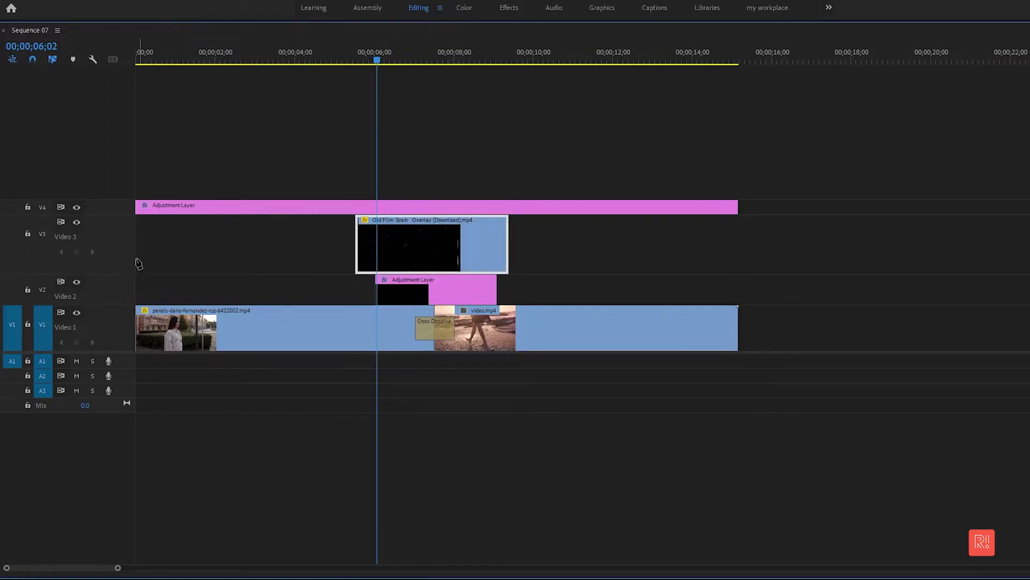
pyautogui.rightClick(430, 256)
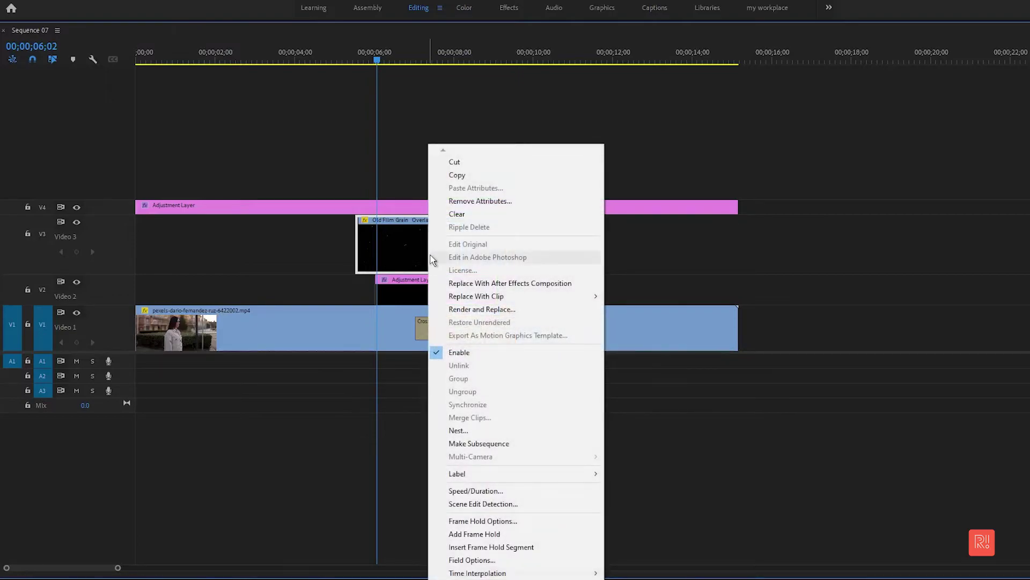
pyautogui.click(365, 222)
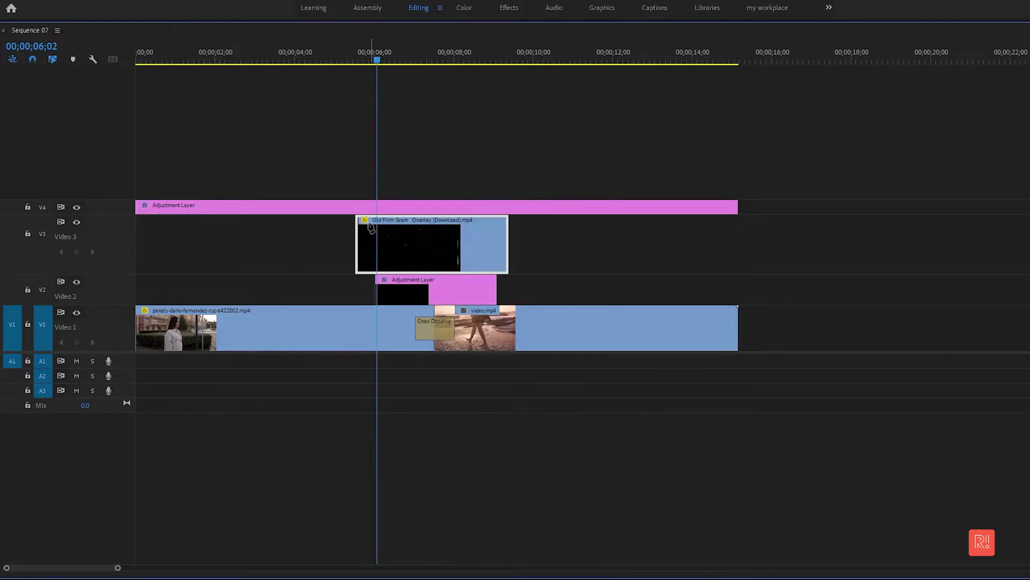
pyautogui.click(365, 221)
pyautogui.moveTo(391, 246)
pyautogui.click(503, 248)
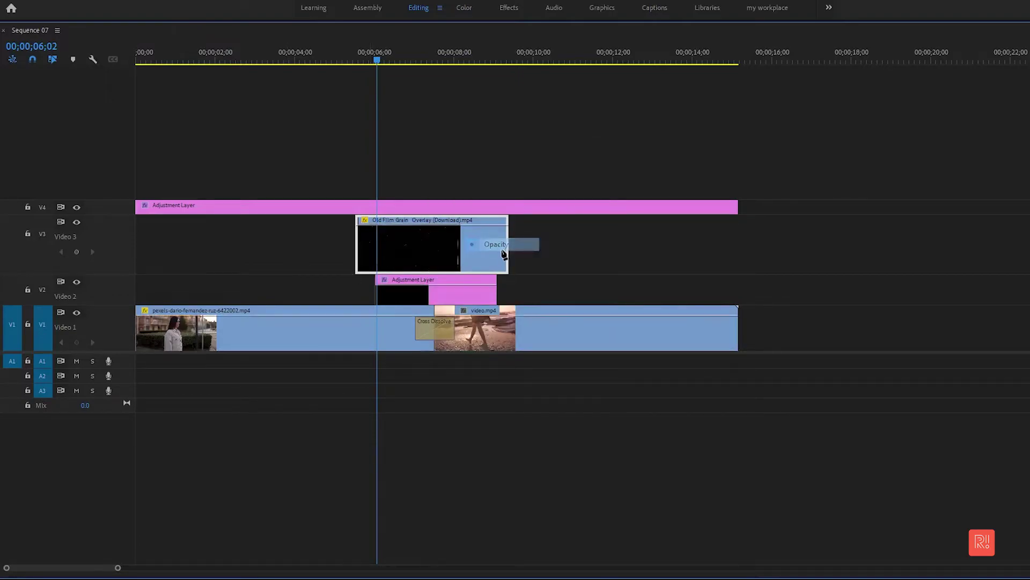
# - Add opacity keyframes near both ends and pull the outer ones to 0 for fades
pyautogui.click(383, 226)
pyautogui.moveTo(357, 225); pyautogui.dragTo(357, 269)
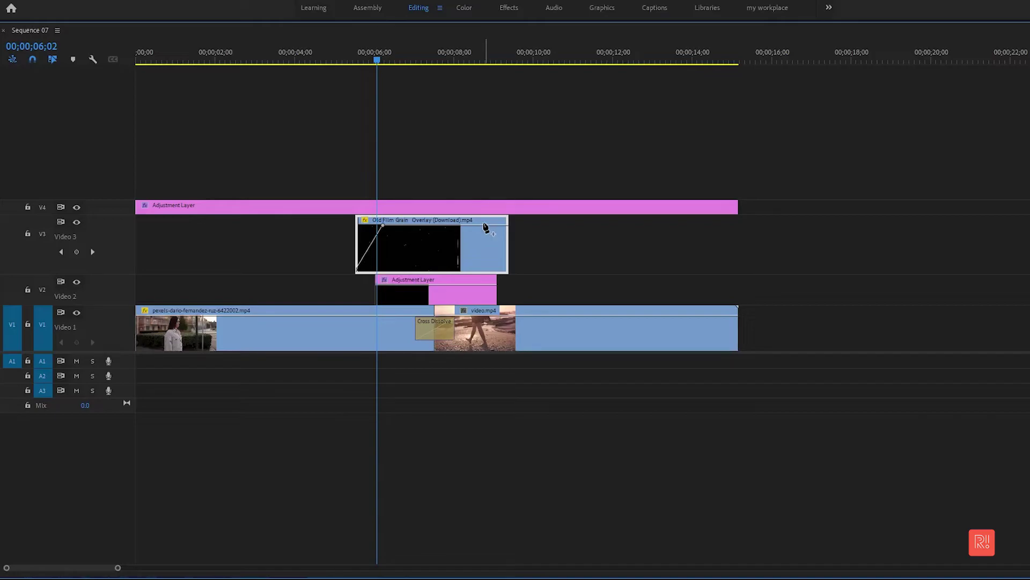
pyautogui.click(484, 226)
pyautogui.moveTo(508, 225); pyautogui.dragTo(508, 269)
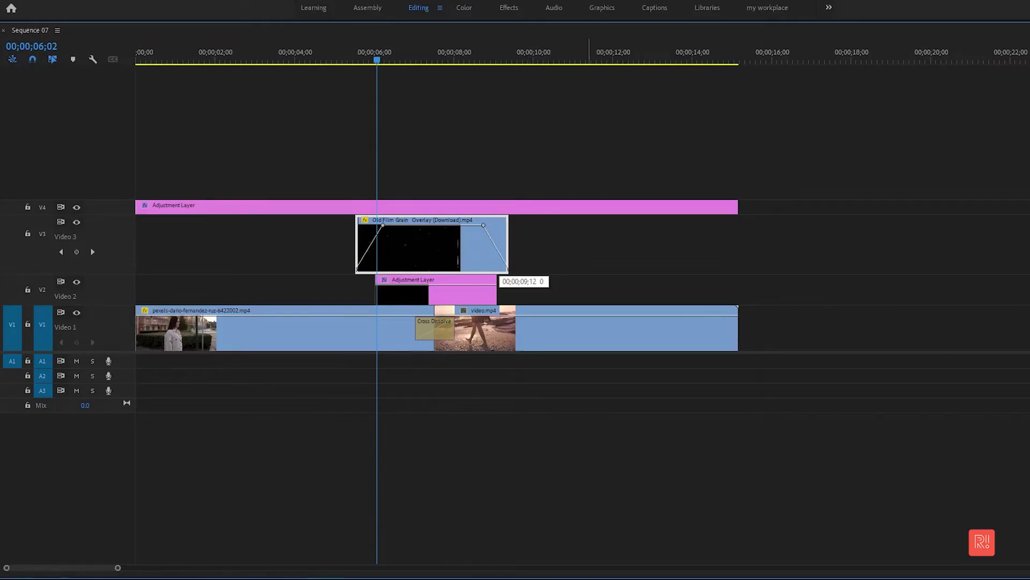
# - Restore the workspace, return to the Selection tool, and play back the overlay fades
pyautogui.press('`')
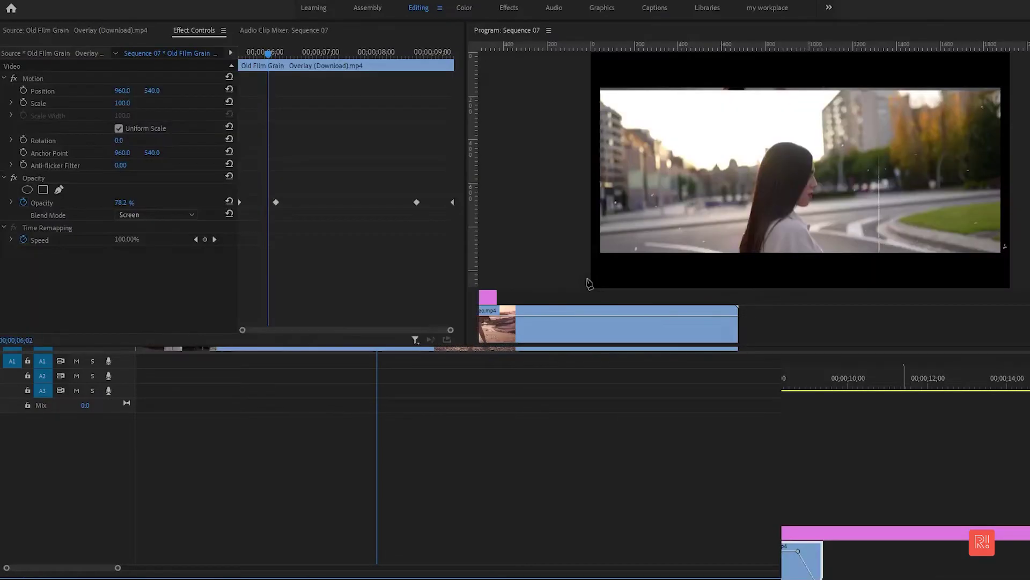
pyautogui.press('v')
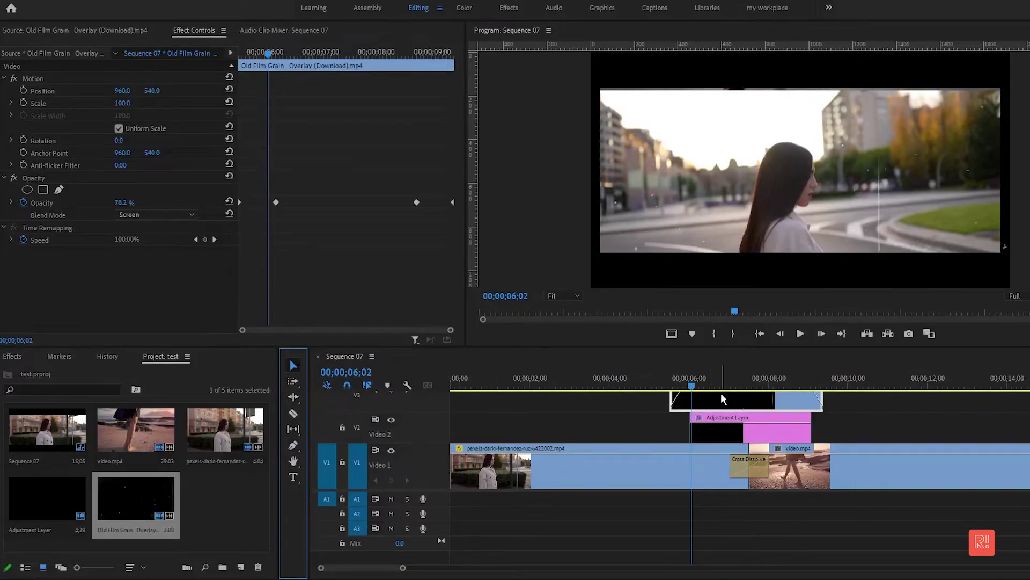
pyautogui.moveTo(675, 380)
pyautogui.mouseDown()
pyautogui.moveTo(826, 378)
pyautogui.moveTo(609, 378)
pyautogui.mouseUp()
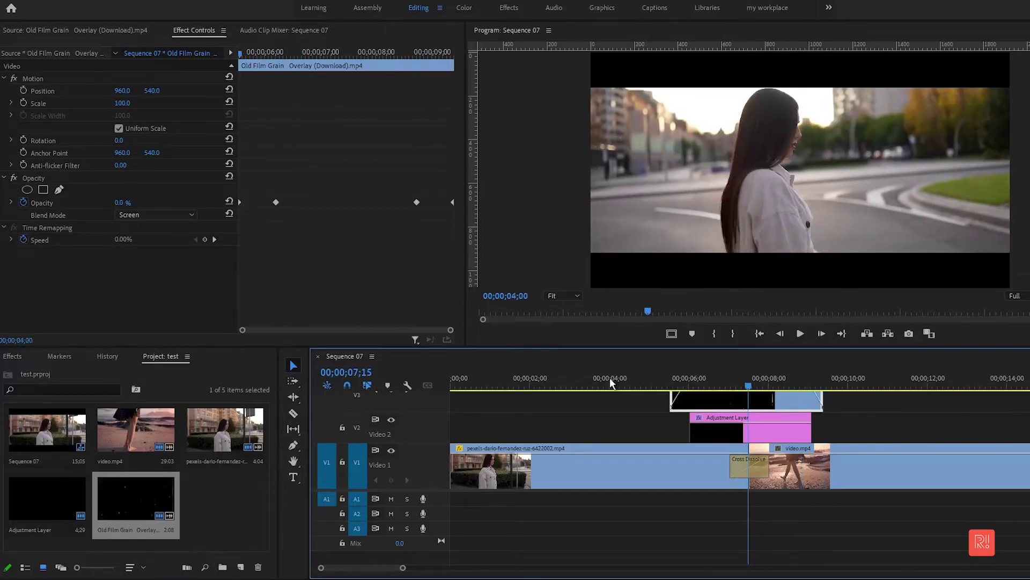
pyautogui.press('space')
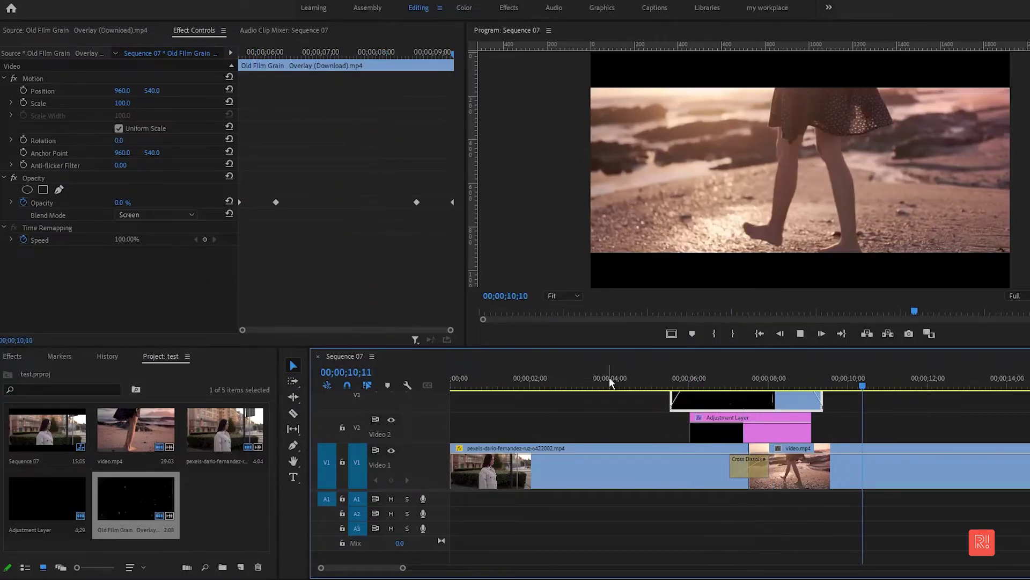
pyautogui.press('space')
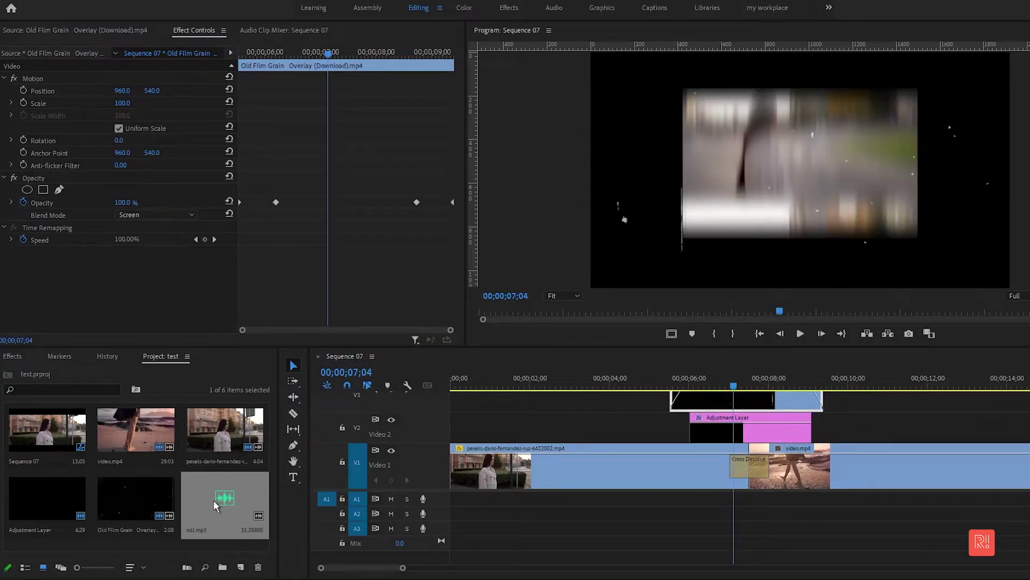
# - Audition roll.mp3 in the Source monitor and mark In and Out around the whoosh, ending 00;00;11;23
pyautogui.doubleClick(215, 500)
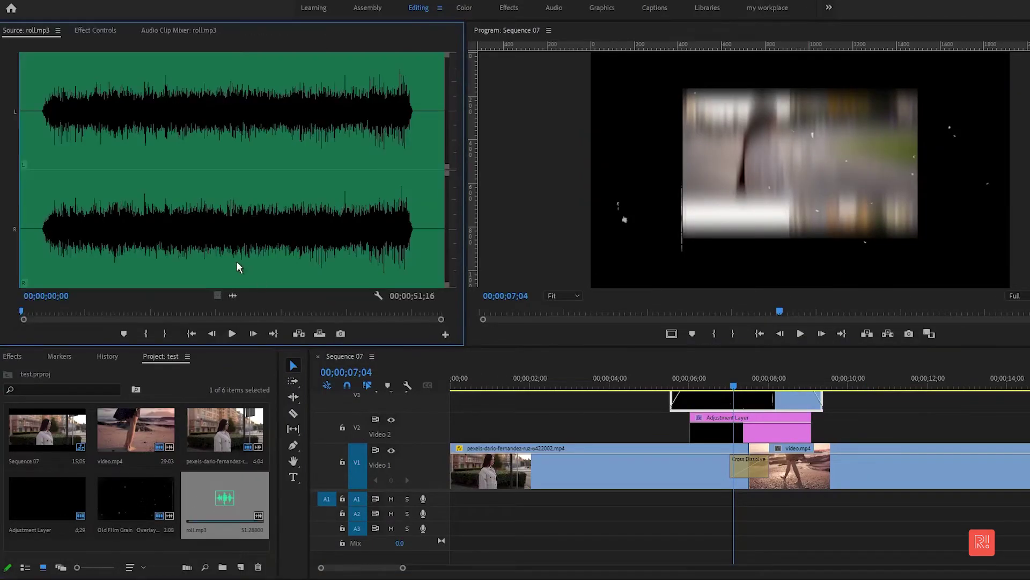
pyautogui.click(43, 245)
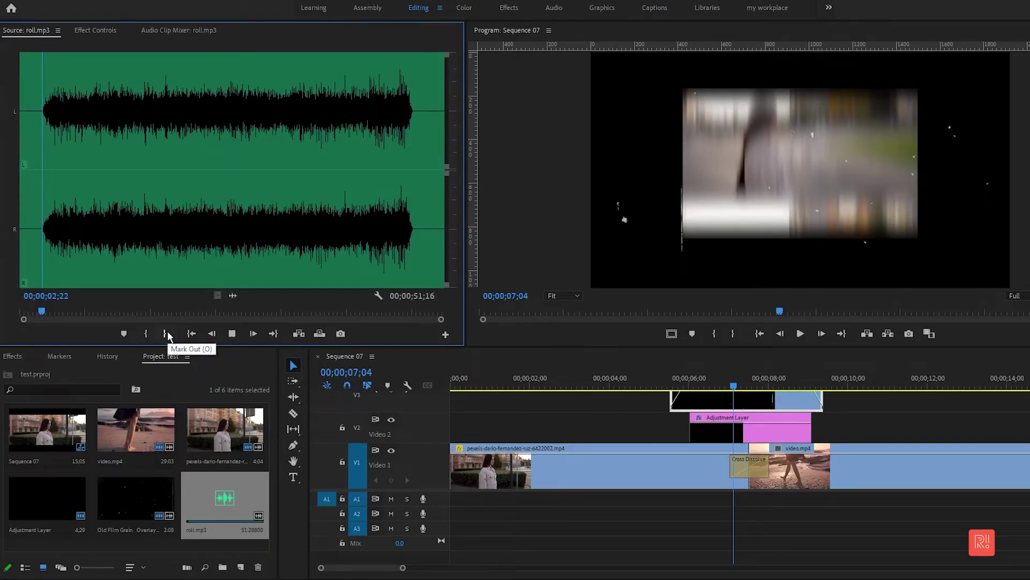
pyautogui.press('space')
pyautogui.click(168, 334)
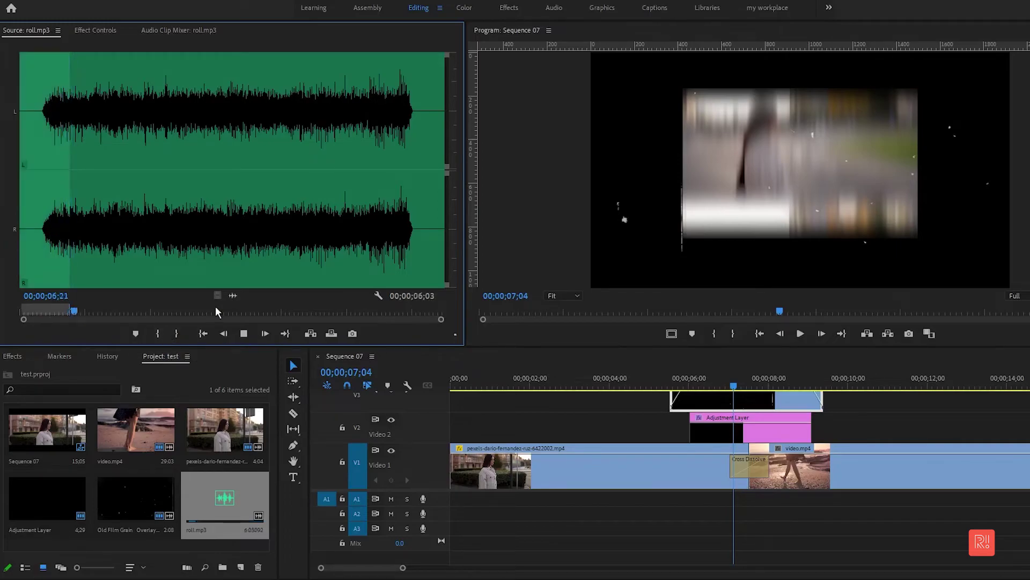
pyautogui.press('space')
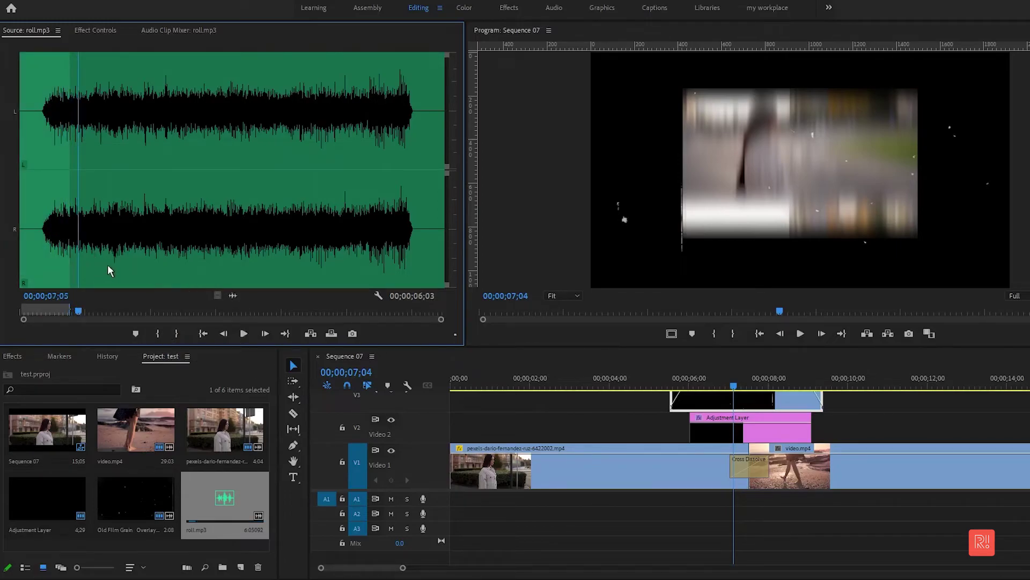
pyautogui.click(97, 271)
pyautogui.click(158, 333)
pyautogui.click(117, 233)
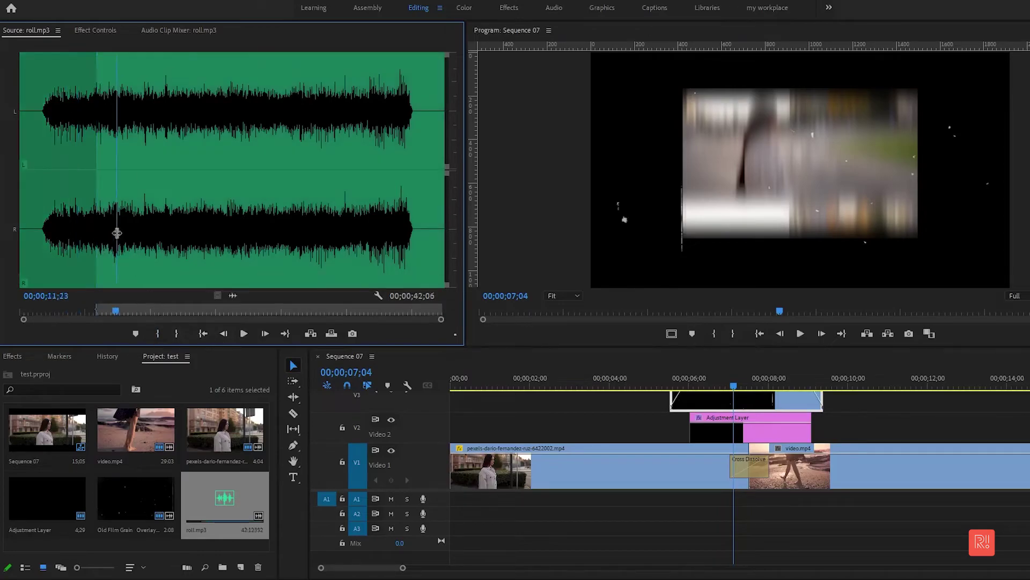
pyautogui.click(180, 333)
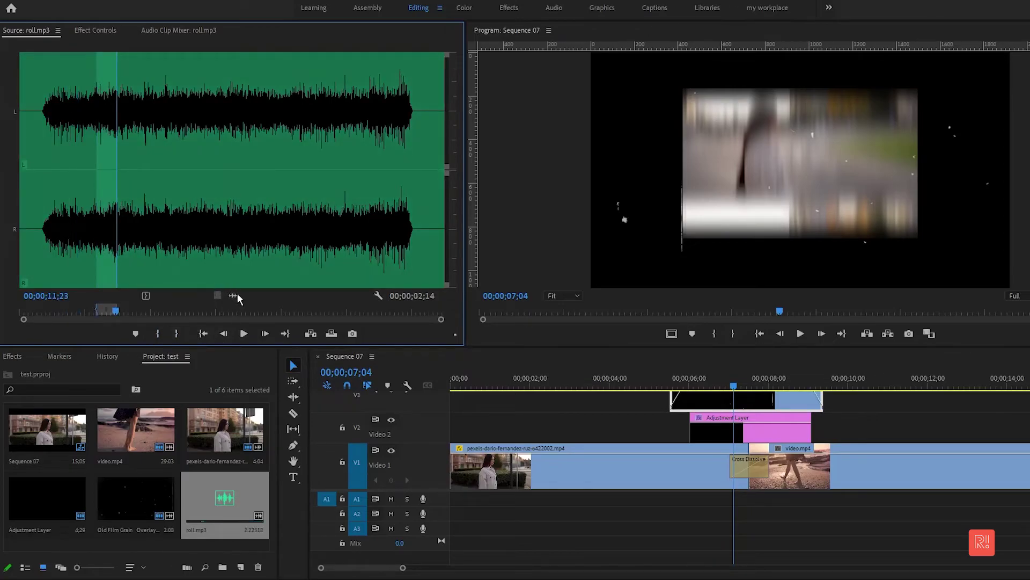
# - Drop the whoosh on A1 under the transition, lengthen its tail, and heighten the A1 track
pyautogui.moveTo(233, 295)
pyautogui.mouseDown()
pyautogui.moveTo(697, 498)
pyautogui.moveTo(678, 498)
pyautogui.mouseUp()
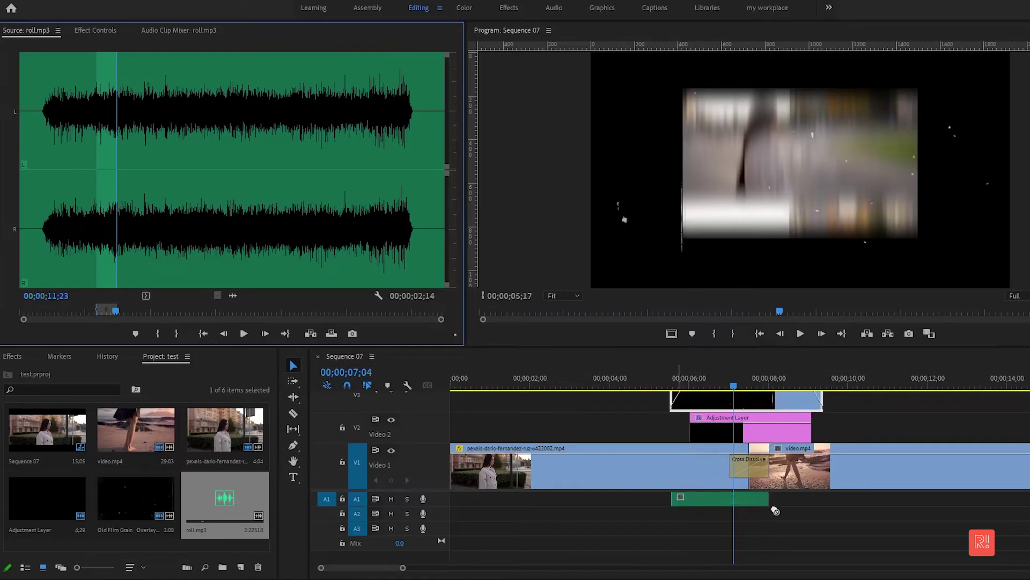
pyautogui.moveTo(768, 498); pyautogui.dragTo(823, 498)
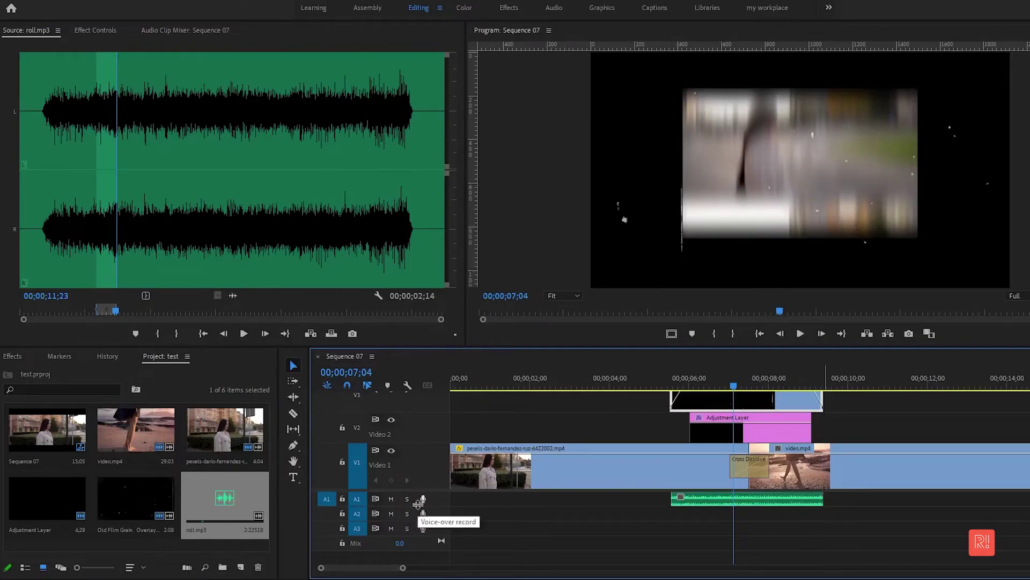
pyautogui.moveTo(418, 506); pyautogui.dragTo(418, 545)
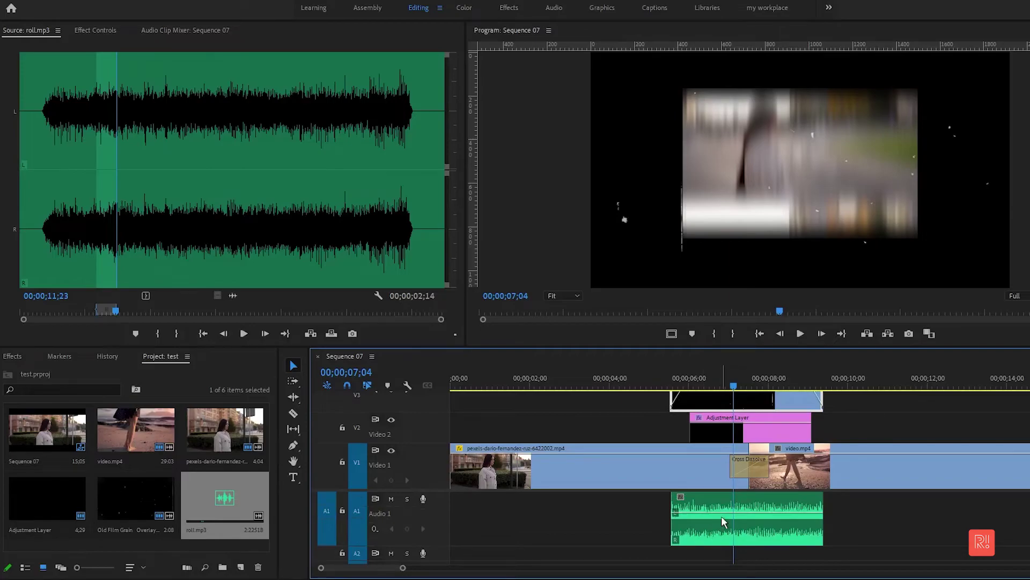
# - Add volume keyframes to the roll.mp3 whoosh so it fades in at the start and out at the end
pyautogui.press('p')
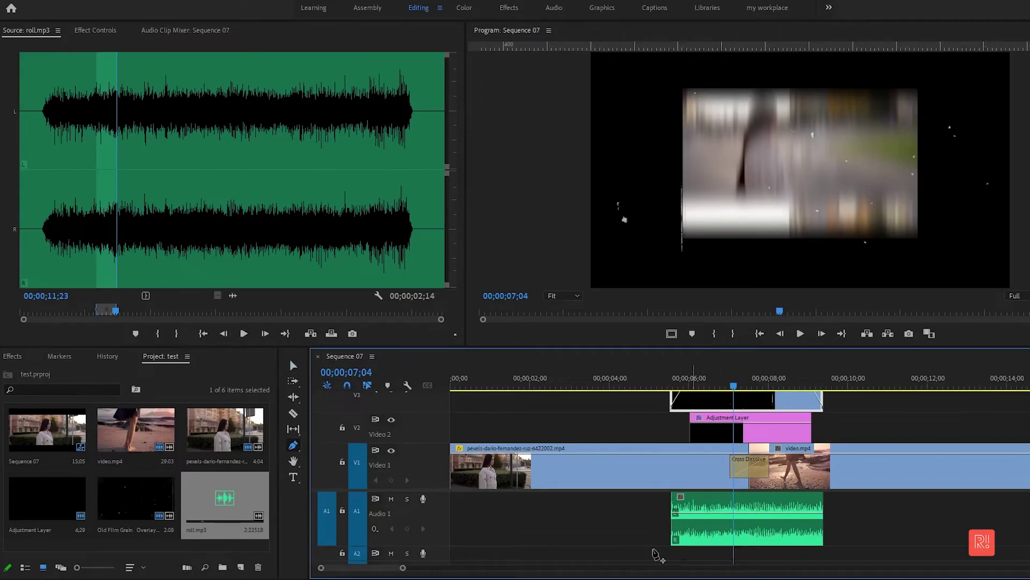
pyautogui.click(693, 514)
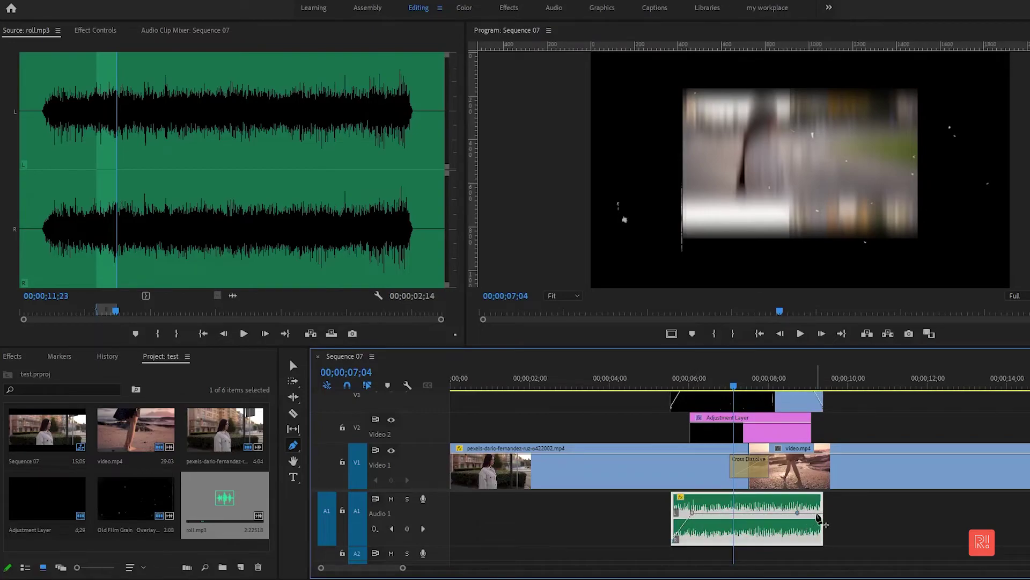
pyautogui.moveTo(818, 518); pyautogui.dragTo(821, 542)
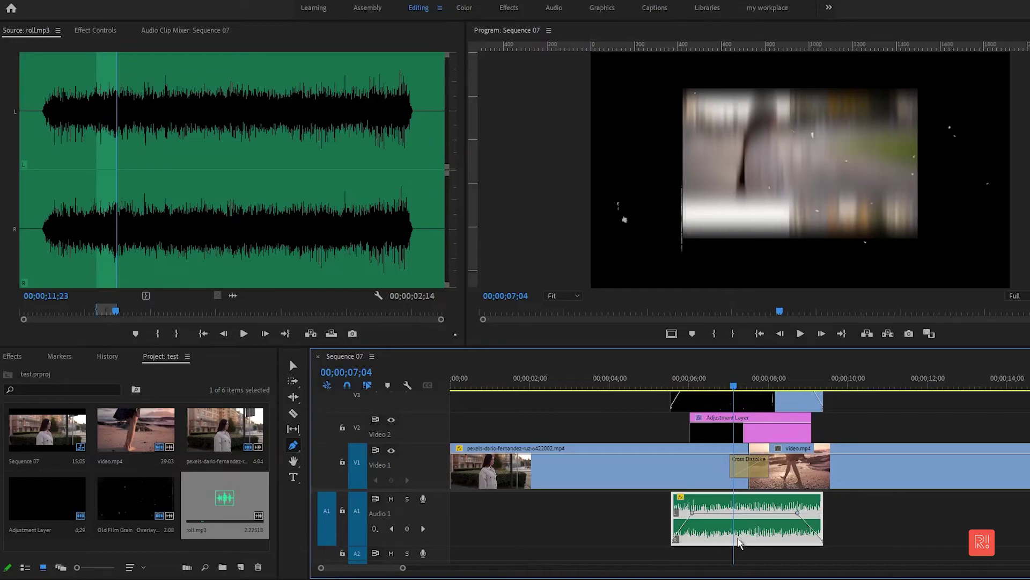
pyautogui.click(288, 367)
# - Play the transition from 00;00;05;08 to hear the whoosh
pyautogui.click(660, 382)
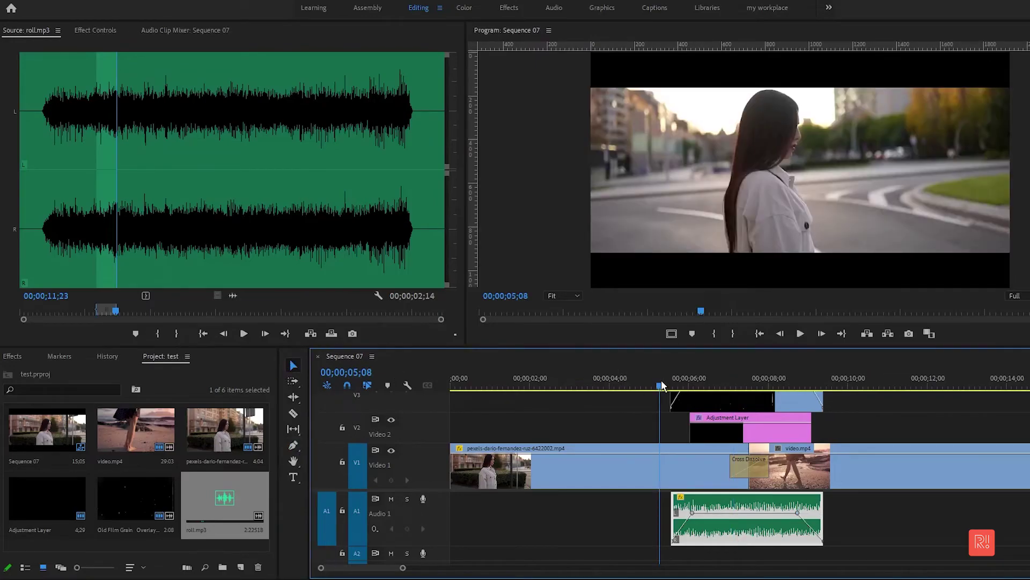
pyautogui.press('space')
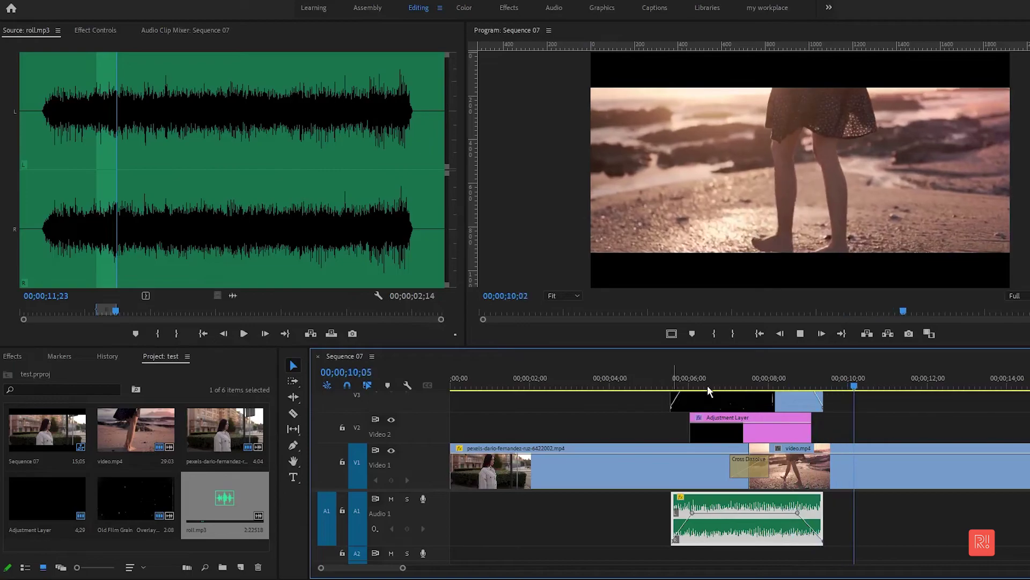
pyautogui.press('space')
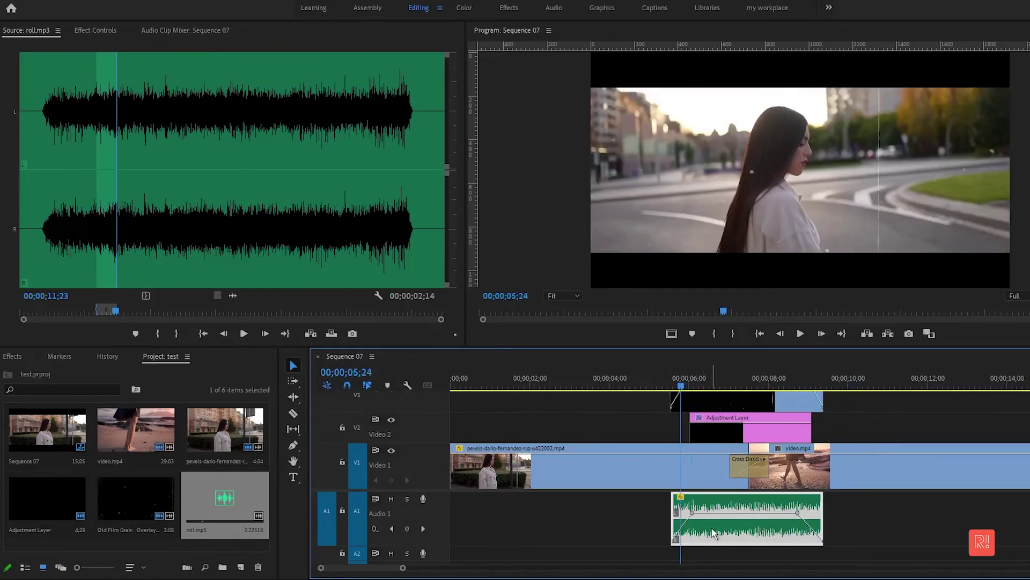
# - Lower the whoosh volume to about -7.8 dB and replay the transition to check it
pyautogui.moveTo(717, 514); pyautogui.dragTo(718, 521)
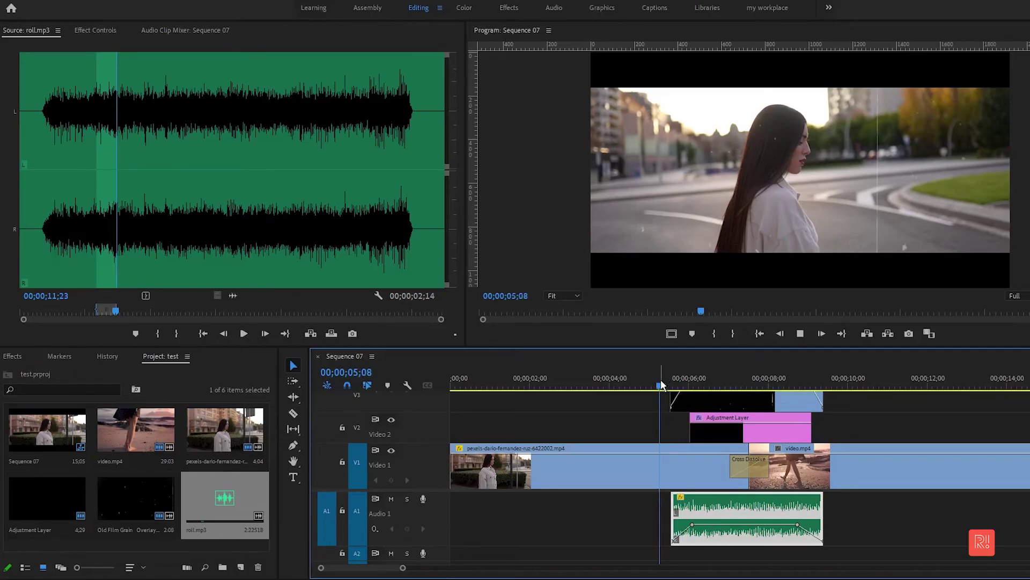
pyautogui.press('space')
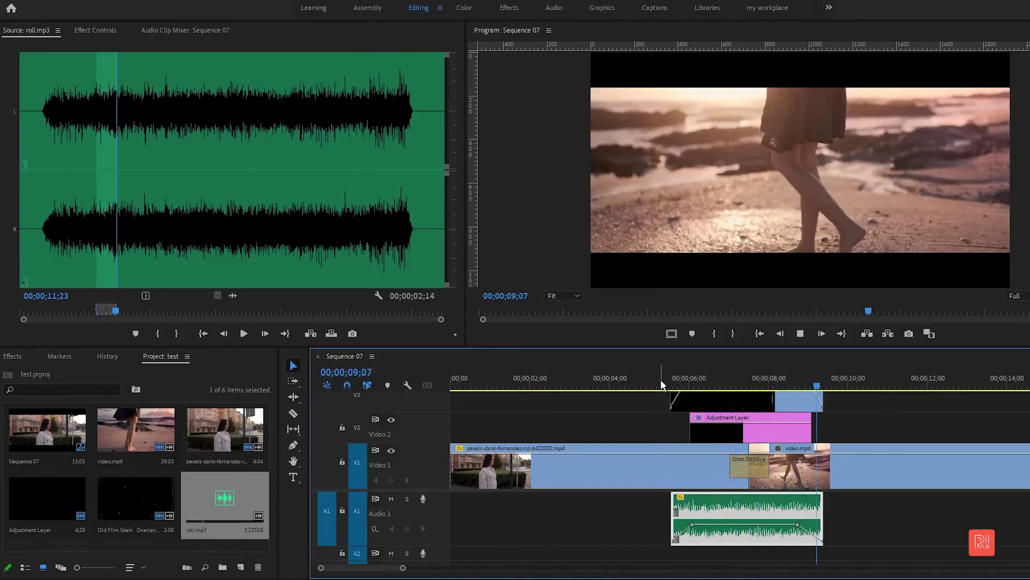
pyautogui.press('space')
pyautogui.moveTo(678, 379)
pyautogui.mouseDown()
pyautogui.moveTo(727, 381)
pyautogui.moveTo(604, 379)
pyautogui.mouseUp()
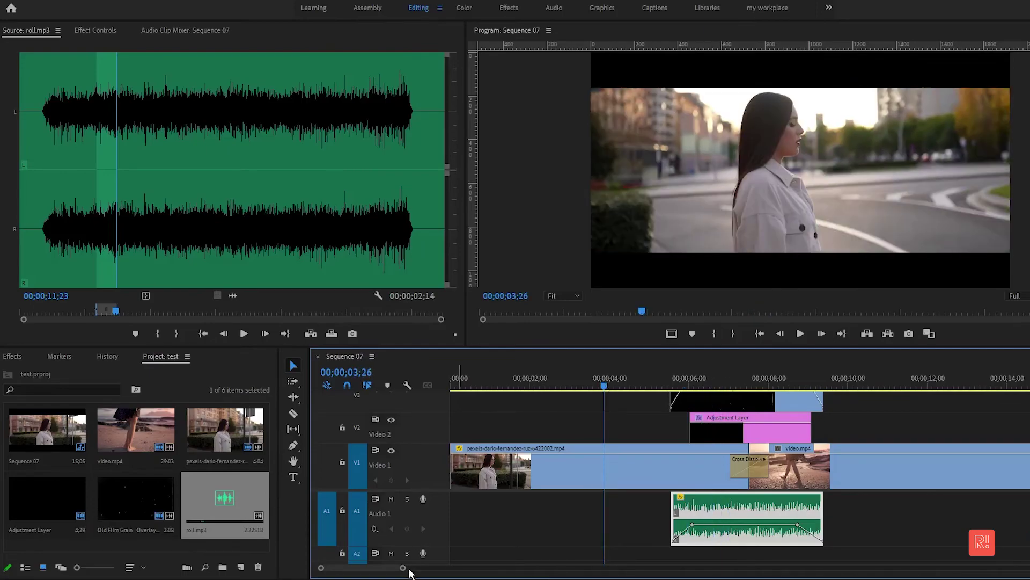
pyautogui.moveTo(403, 568); pyautogui.dragTo(476, 568)
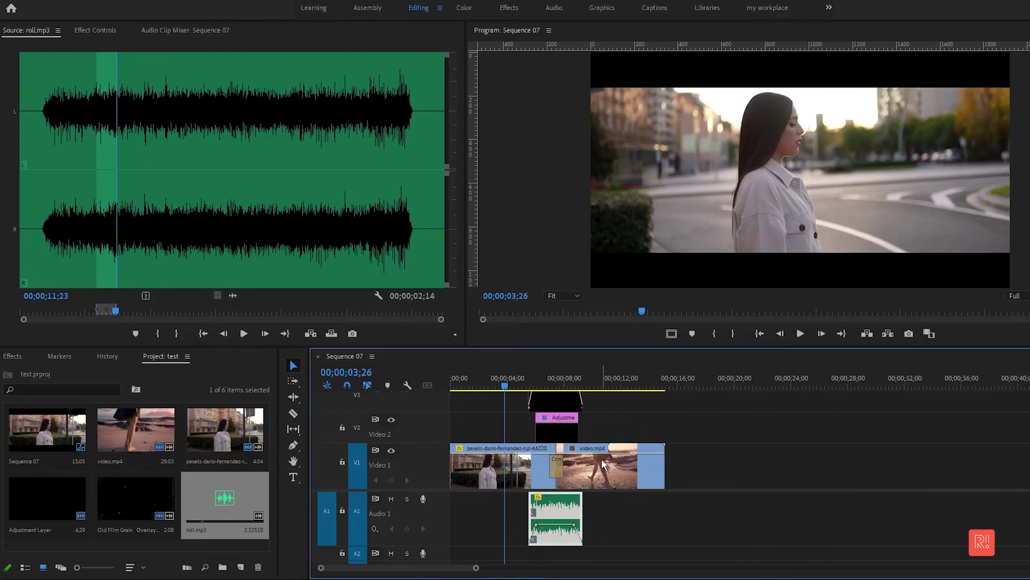
pyautogui.press('`')
pyautogui.press('`')
pyautogui.moveTo(517, 382); pyautogui.dragTo(581, 382)
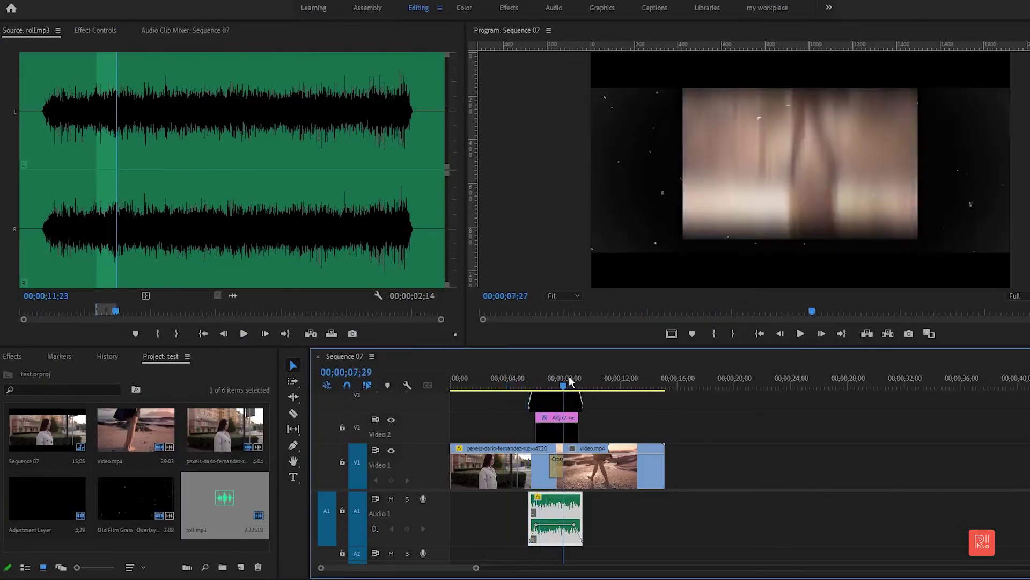
pyautogui.press('space')
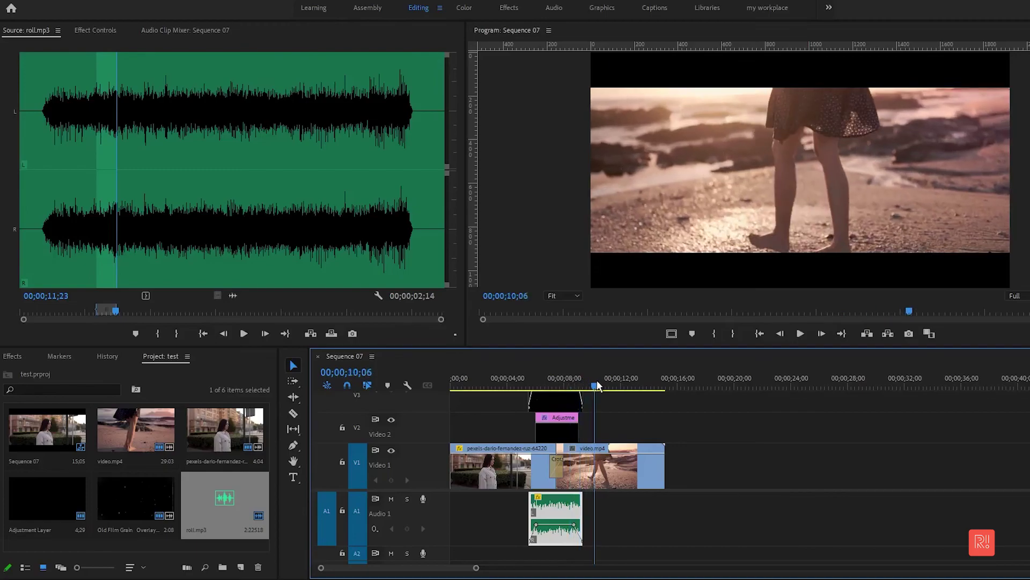